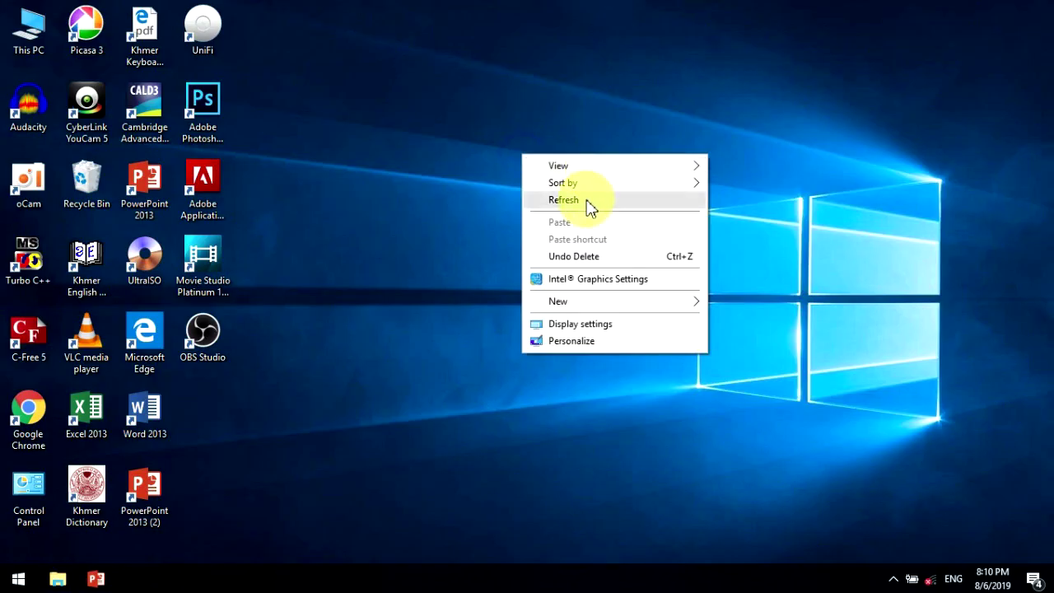
- Refresh the desktop several times, then restore the PowerPoint Presentation1 window
left_click(587, 200)
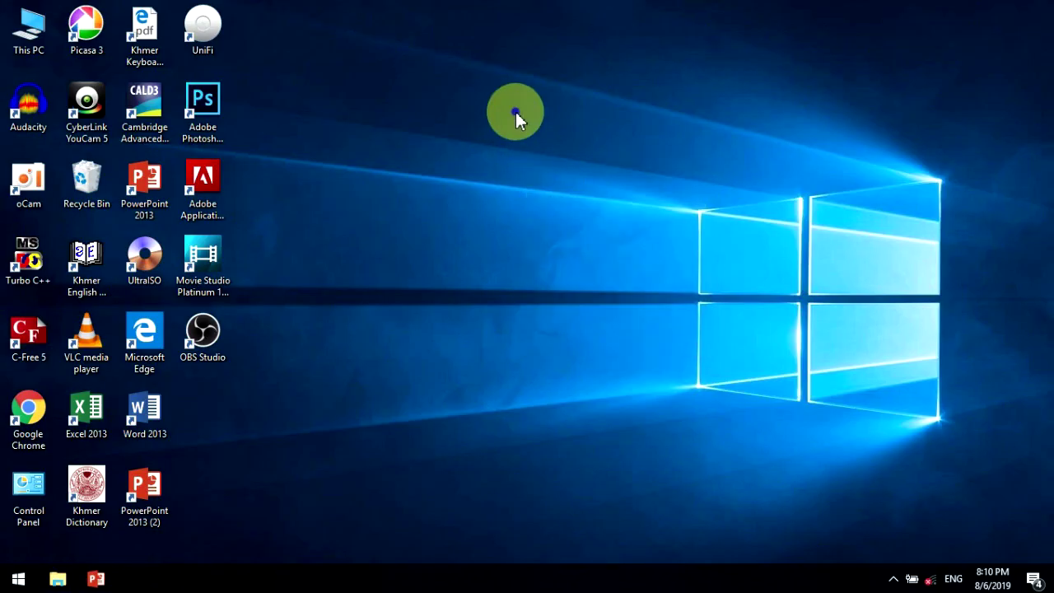
right_click(516, 112)
left_click(582, 158)
right_click(552, 141)
left_click(596, 175)
right_click(559, 135)
left_click(613, 183)
right_click(552, 155)
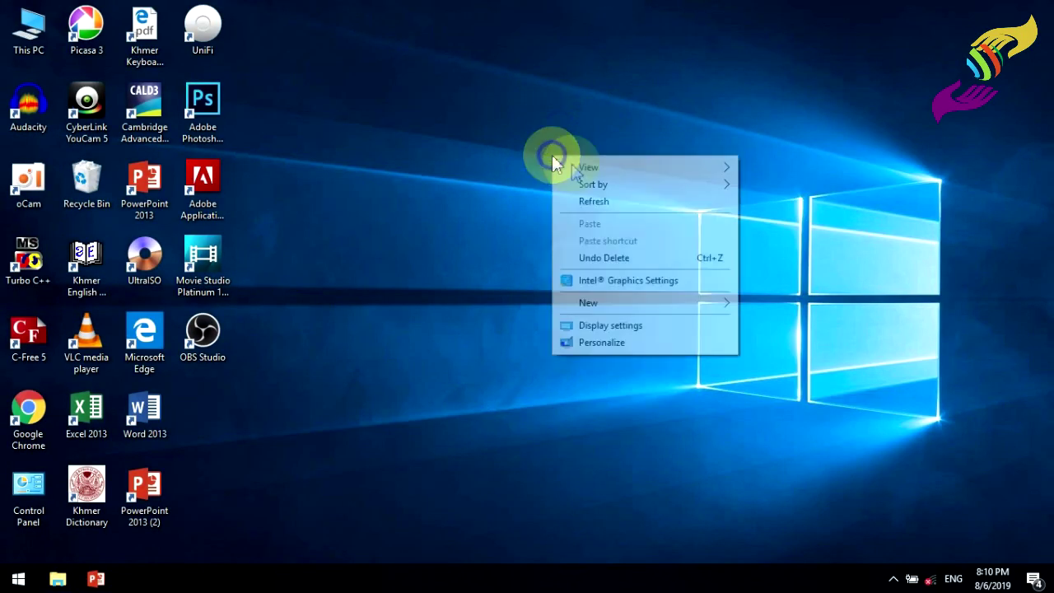
left_click(598, 202)
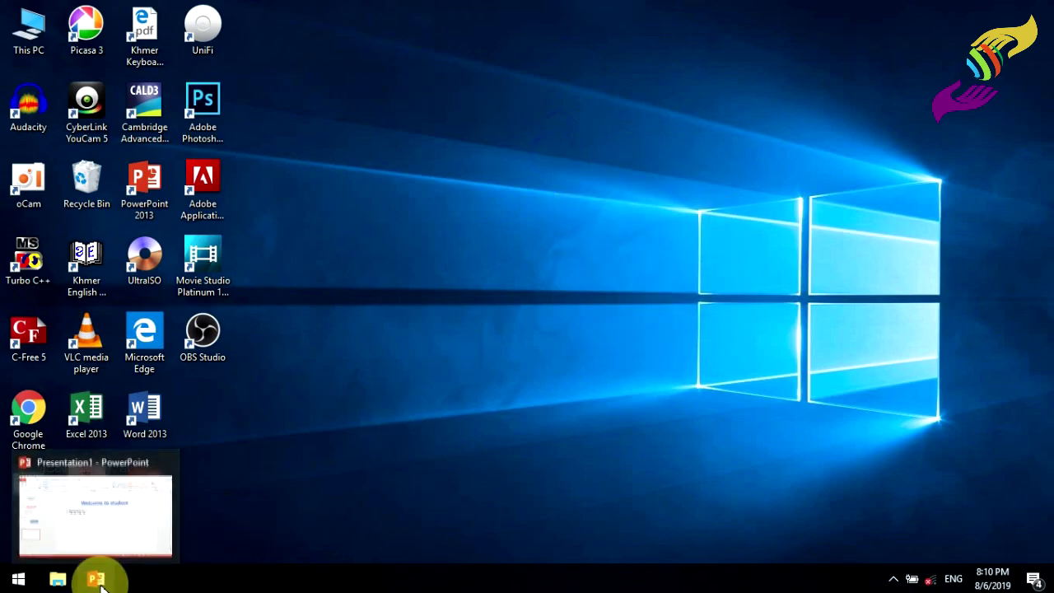
left_click(95, 579)
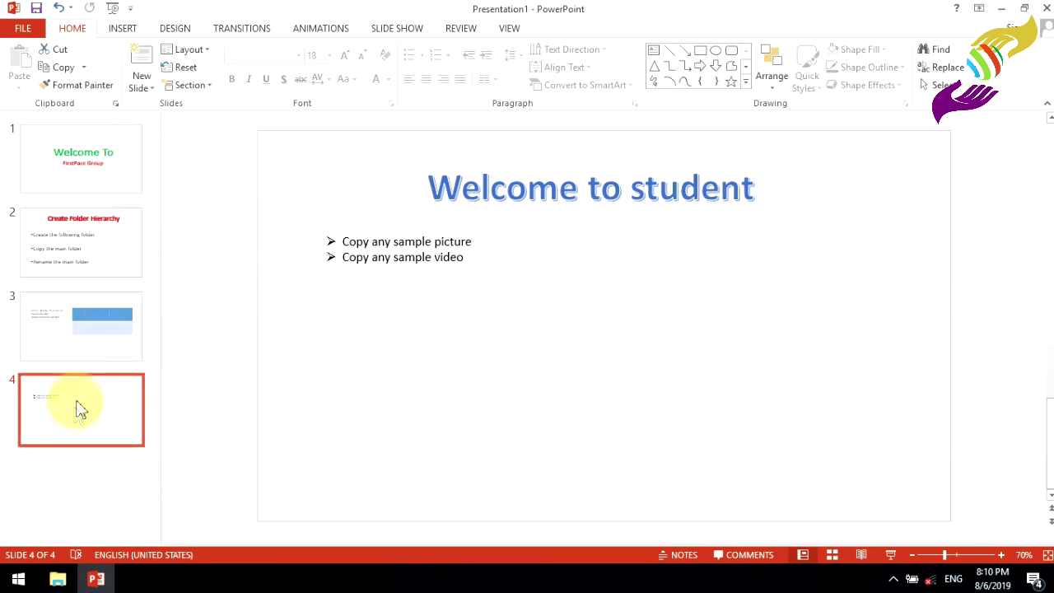
- Add a Blank-layout slide 5 after the 'Welcome to student' slide
left_click(149, 93)
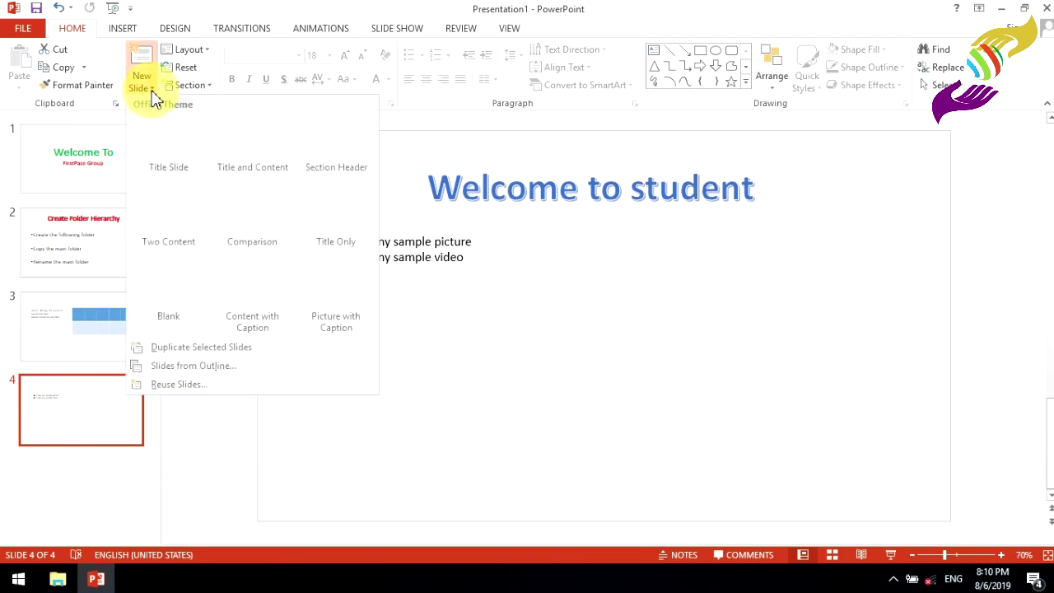
left_click(175, 300)
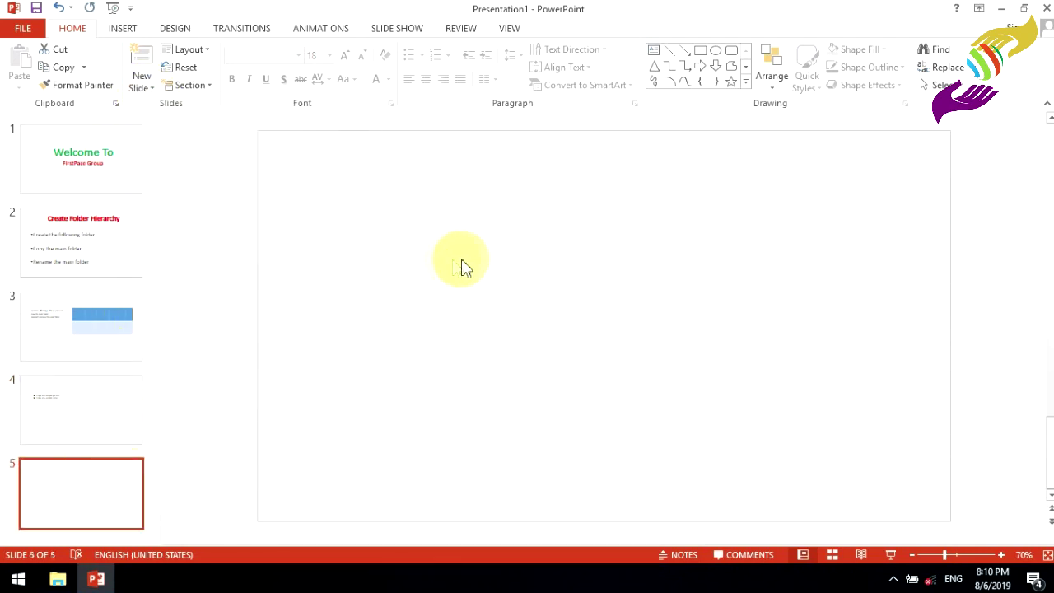
left_click(449, 274)
left_click_drag(379, 172, 532, 292)
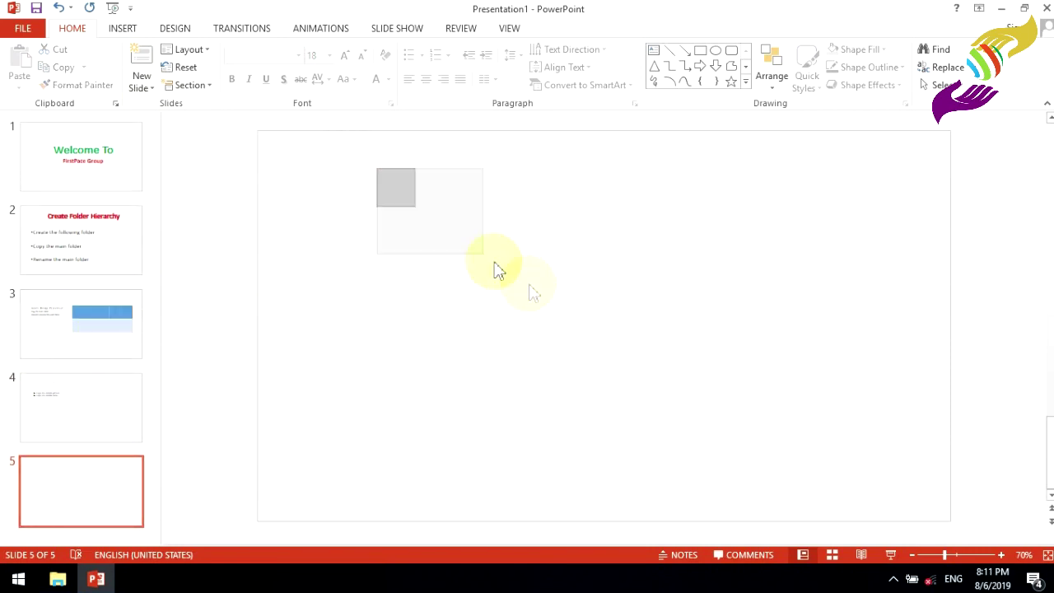
left_click(123, 30)
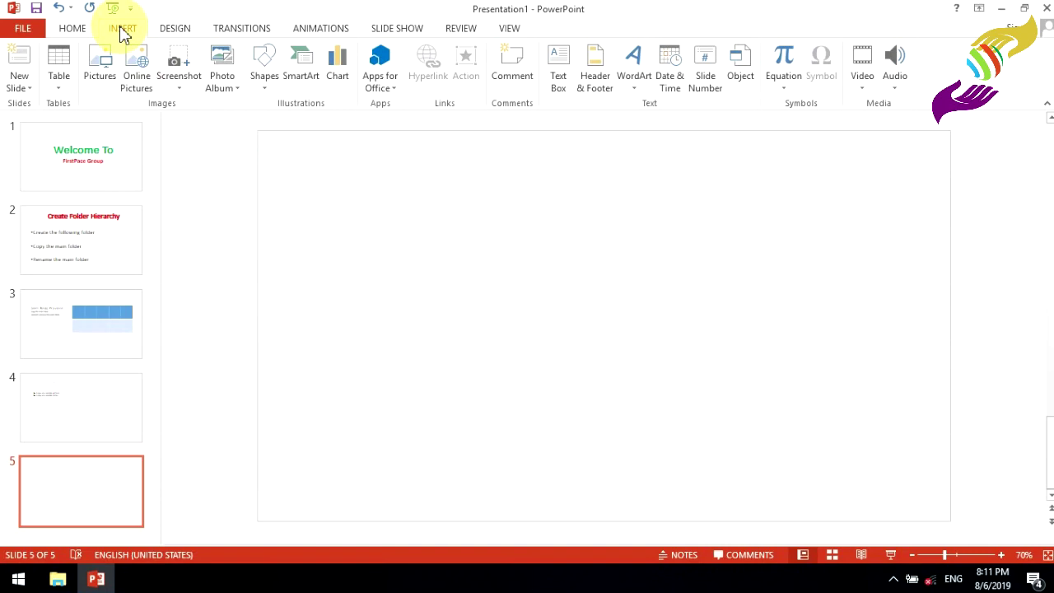
- Insert the hands logo picture from D:\firstplace logo onto slide 5
left_click(102, 68)
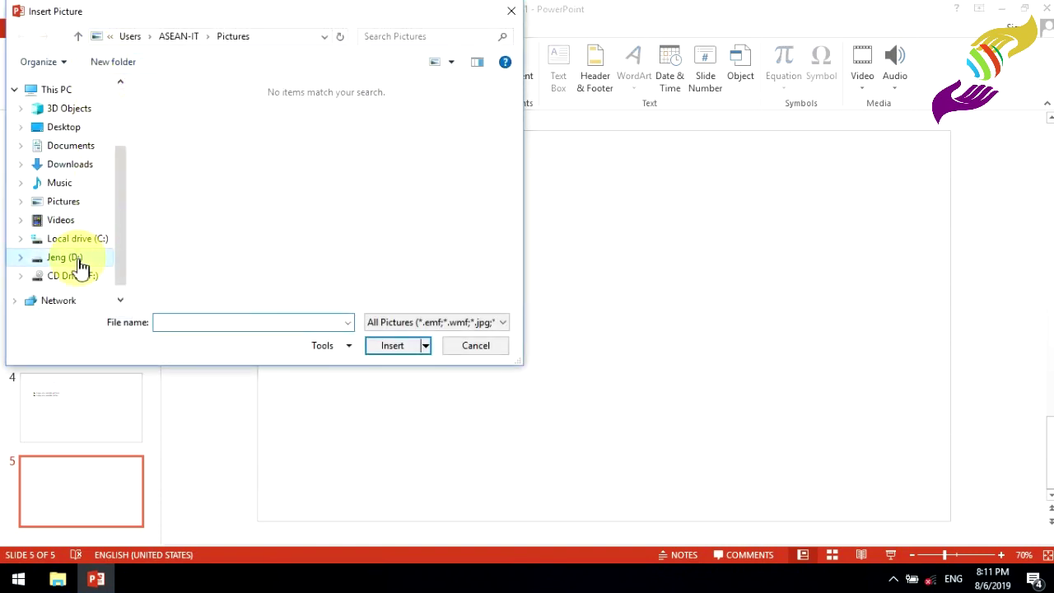
left_click(78, 259)
double_click(368, 221)
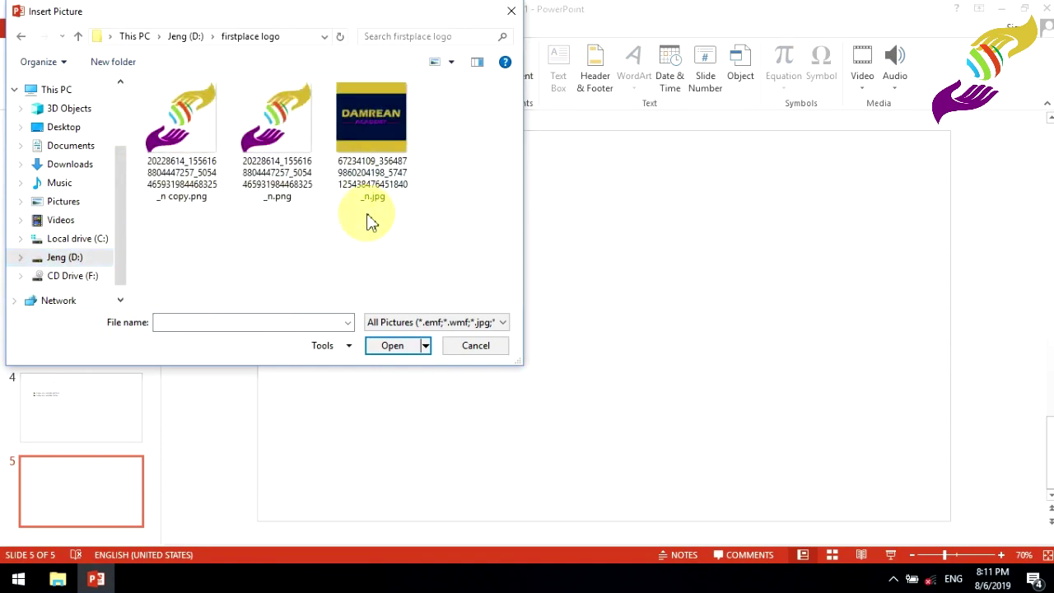
left_click(187, 134)
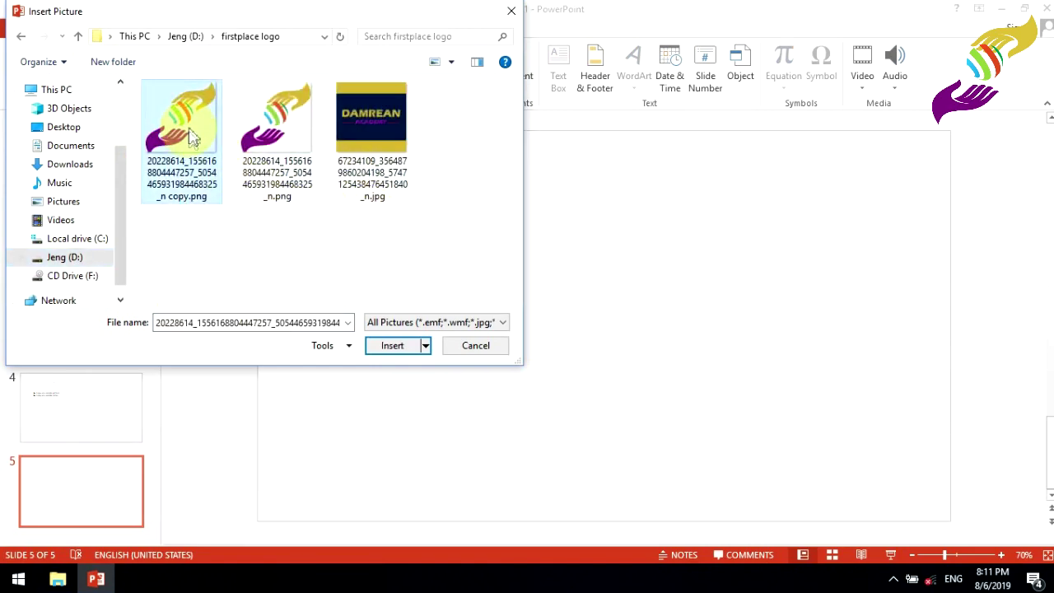
left_click(402, 346)
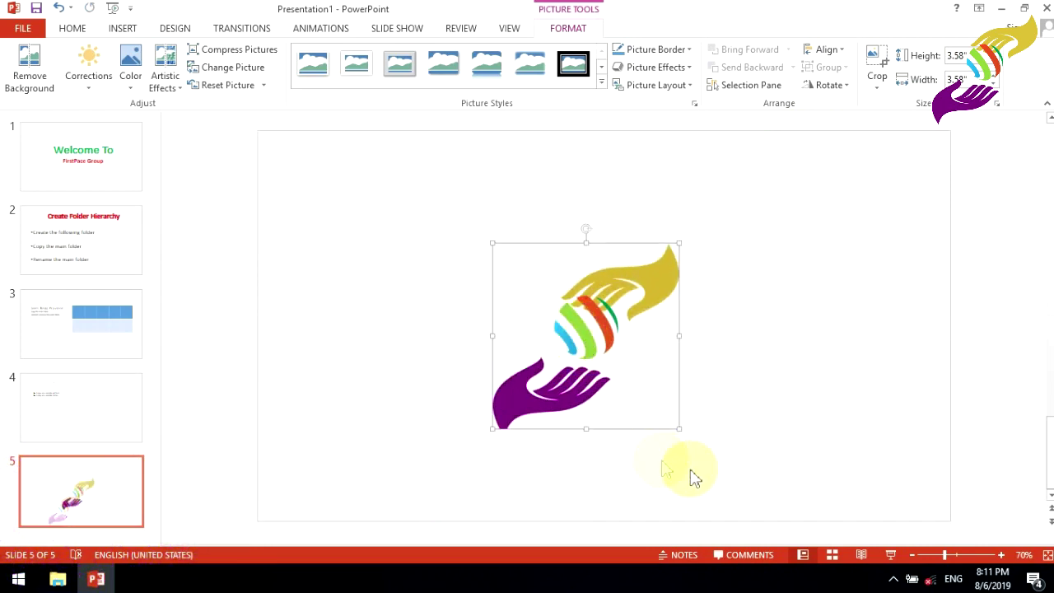
- Enlarge the logo to about 4.95 inches and move it left of centre
left_click_drag(678, 428, 752, 499)
left_click_drag(612, 372, 440, 305)
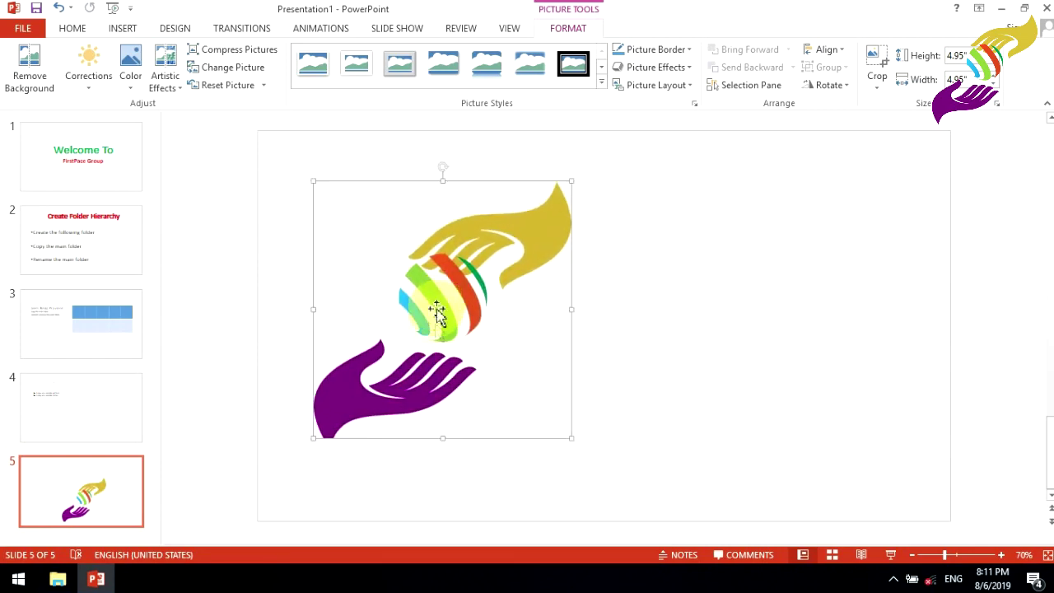
left_click(698, 274)
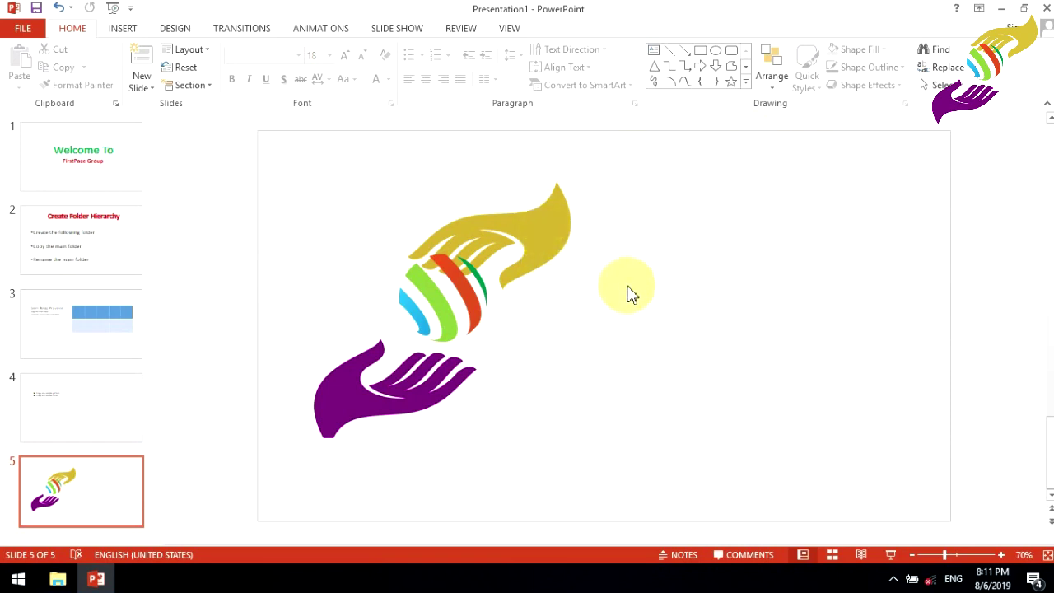
- Add gold WordArt reading 'FirstPlace Consulting Group' to the right of the logo
left_click(125, 33)
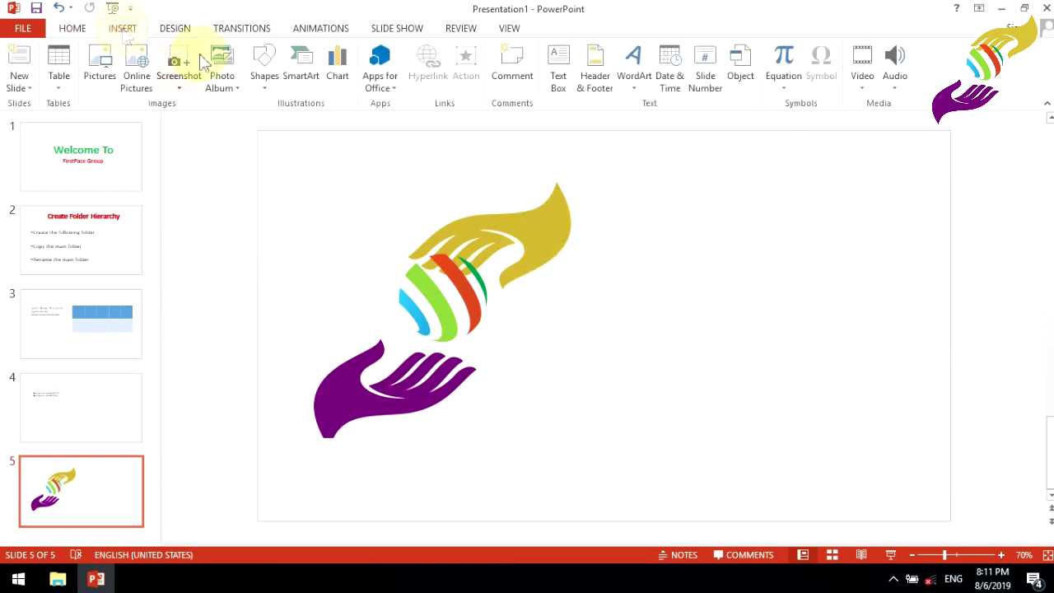
left_click(633, 82)
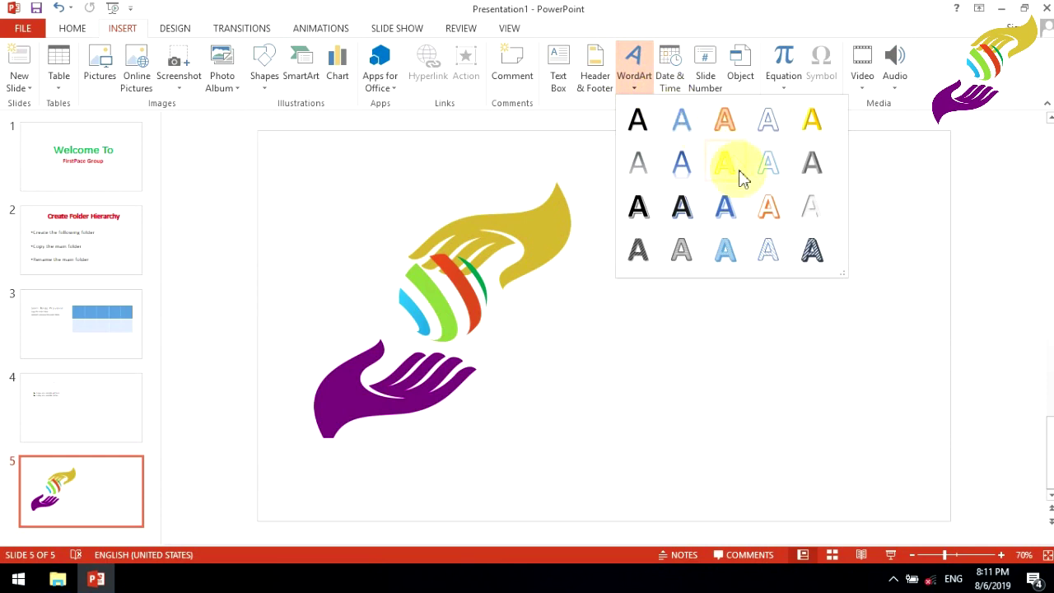
left_click(812, 119)
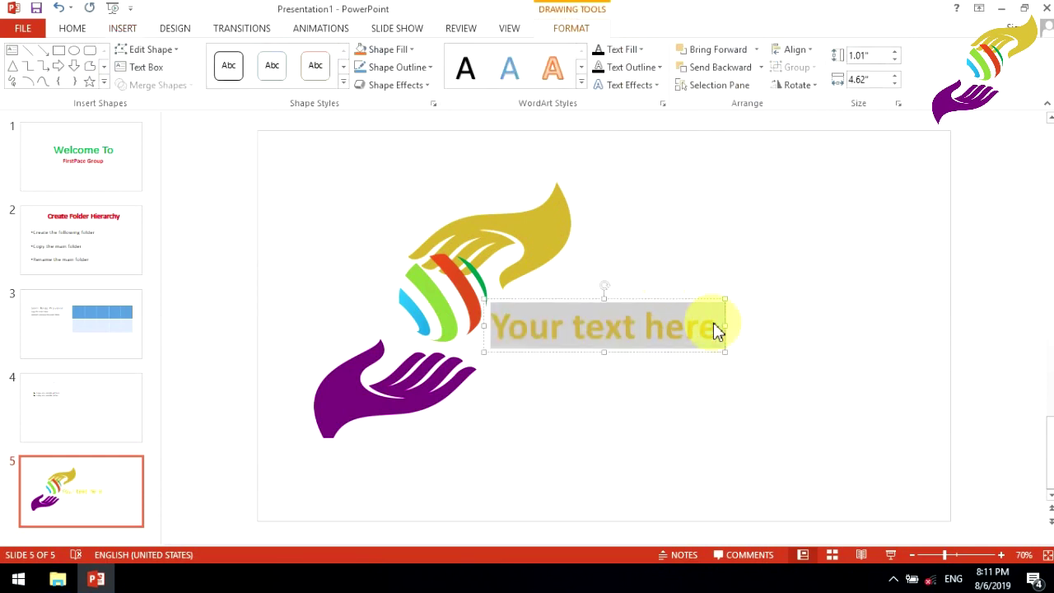
type("First")
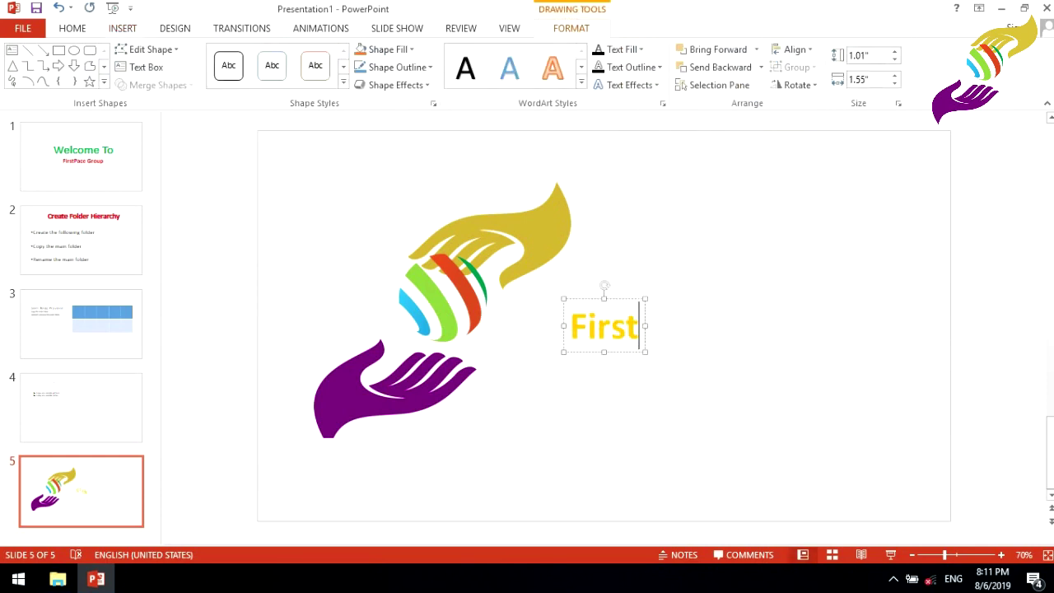
type("Place")
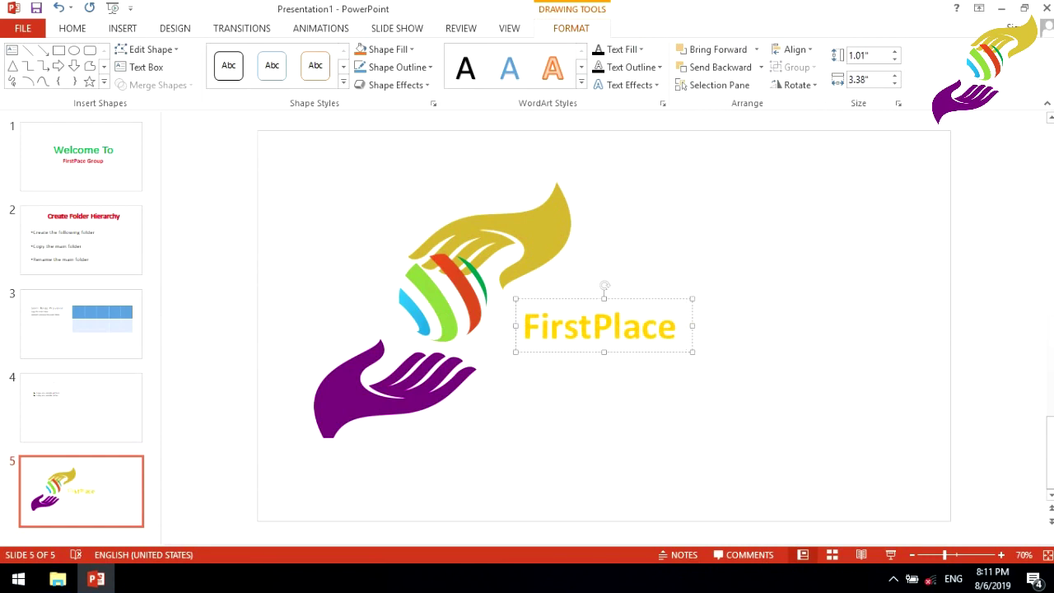
type(" C")
type("onsu")
type("lt")
type("ing Group")
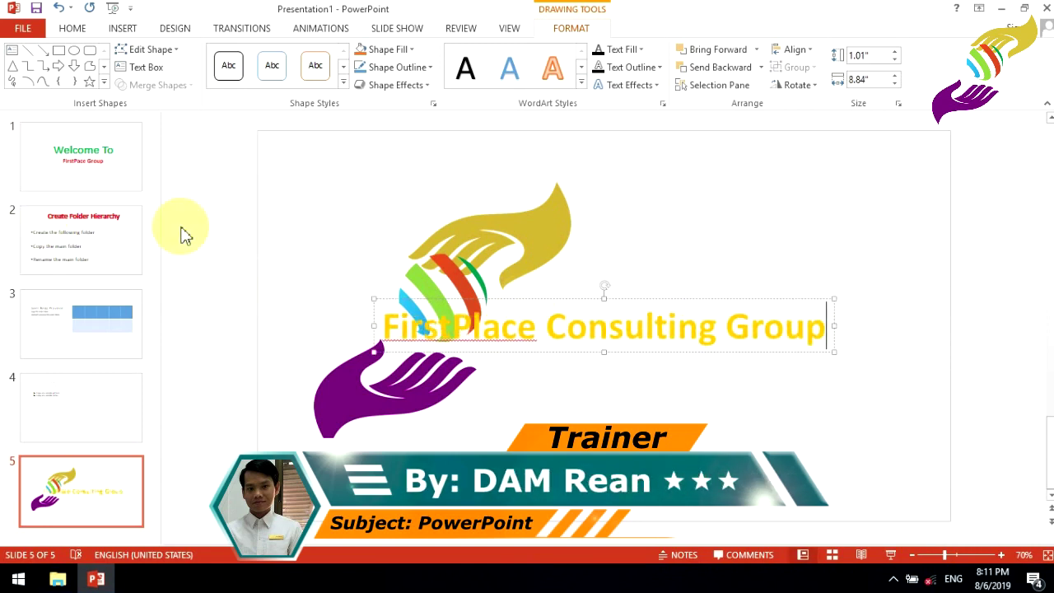
mouse_move(657, 298)
left_mouse_down()
mouse_move(807, 278)
mouse_move(793, 284)
left_mouse_up()
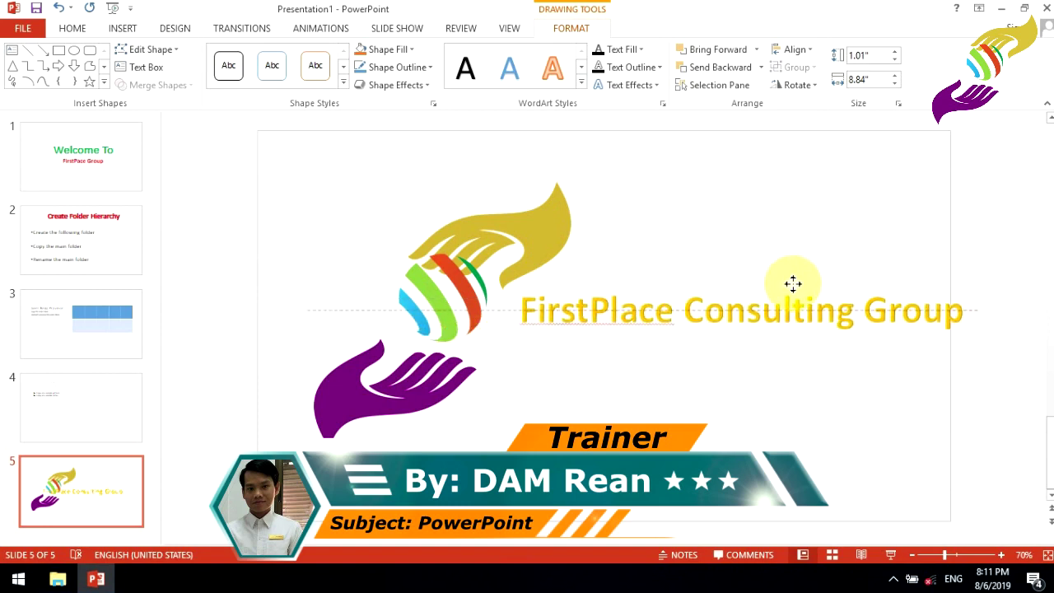
- Move 'Group' onto its own second line and left-align it
left_click(961, 313)
key("Return")
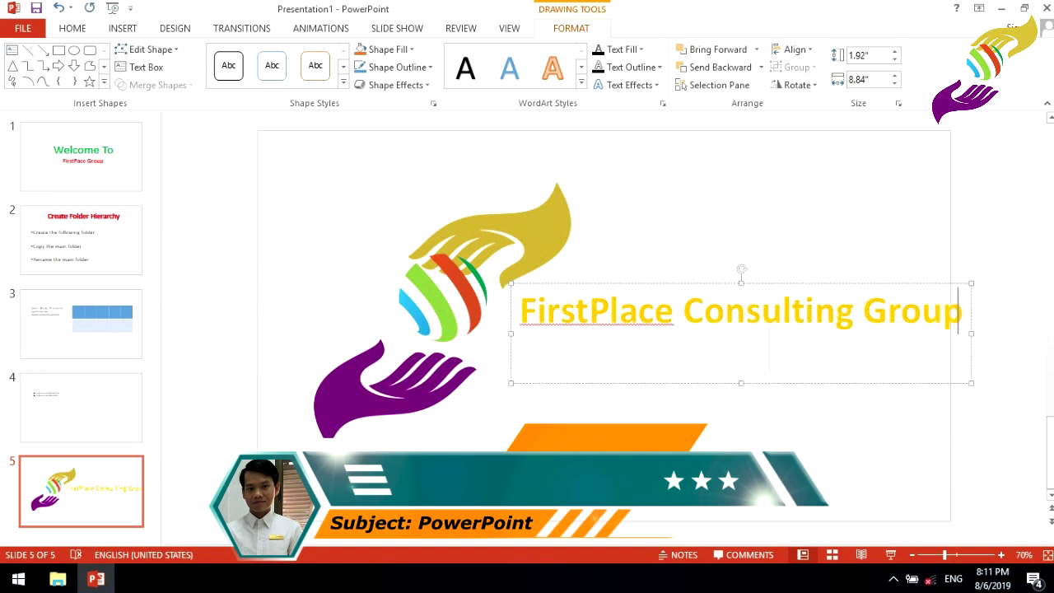
type("d")
key("BackSpace")
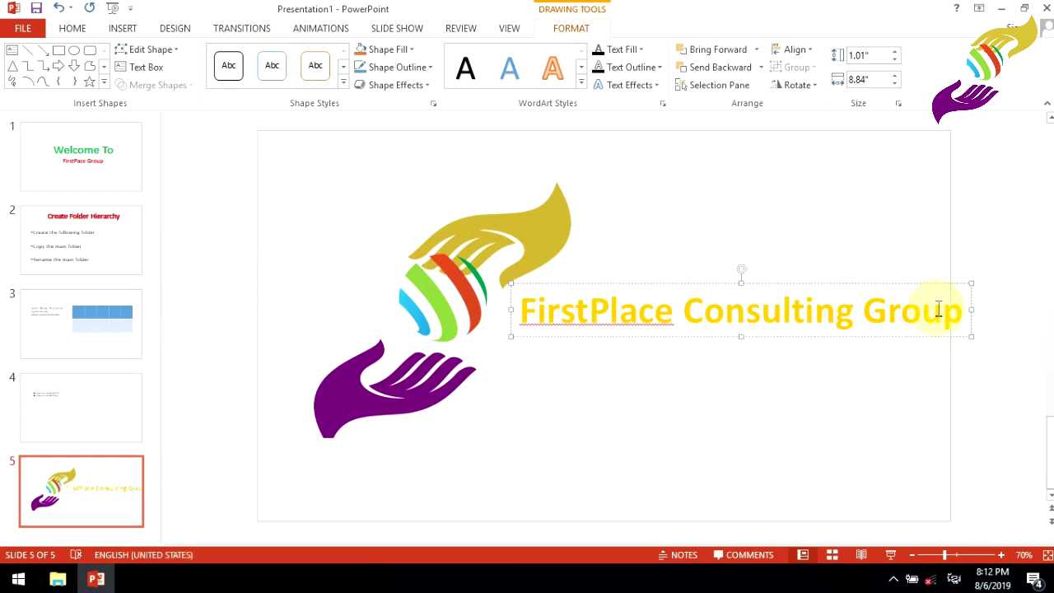
key("Return")
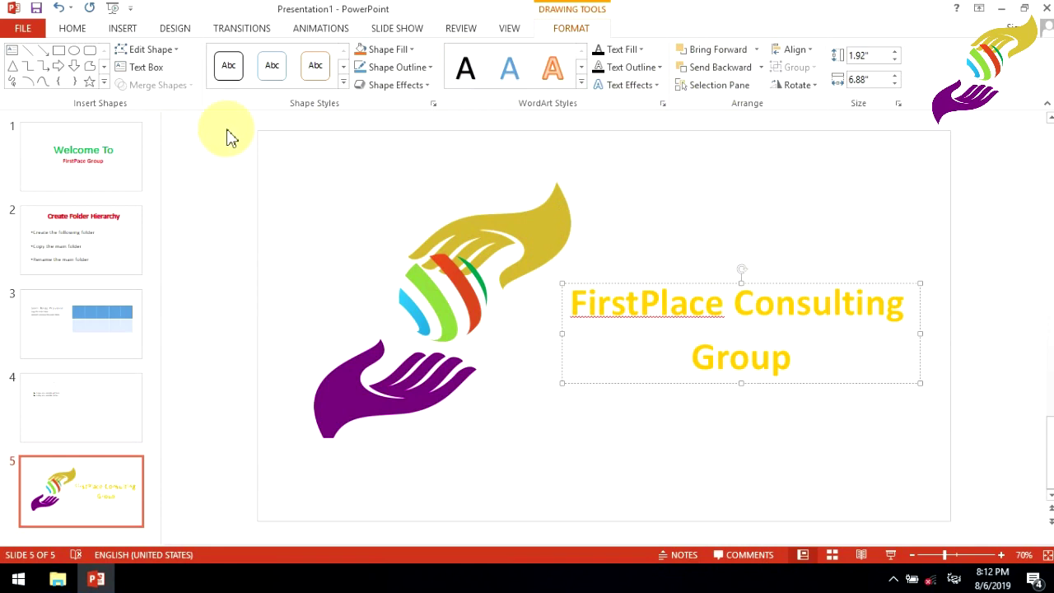
left_click(73, 30)
left_click(408, 79)
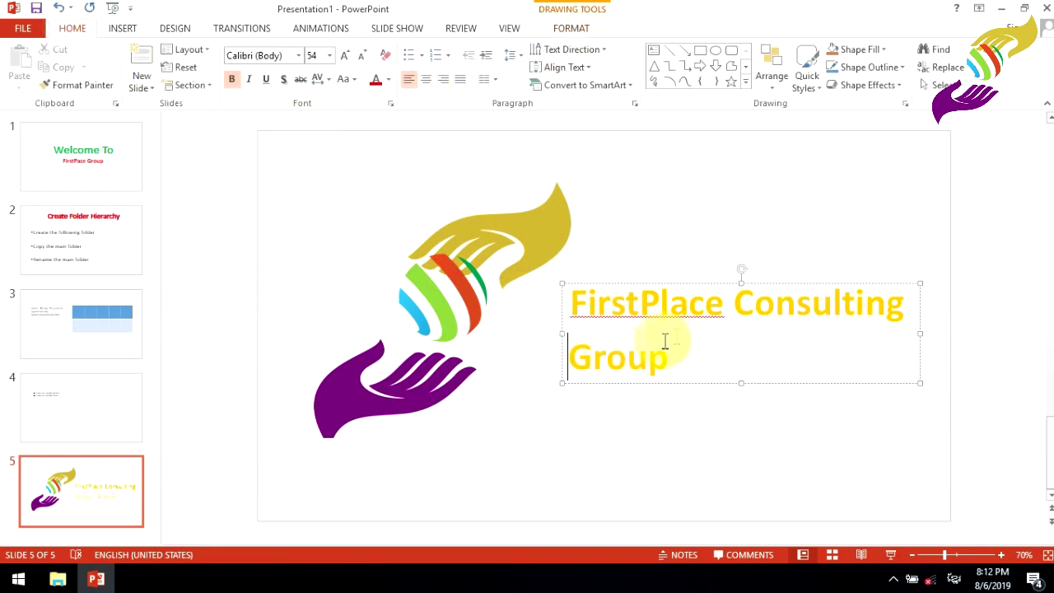
- Nudge the company name beside the logo and open the New Slide layout gallery
left_click_drag(690, 283, 672, 293)
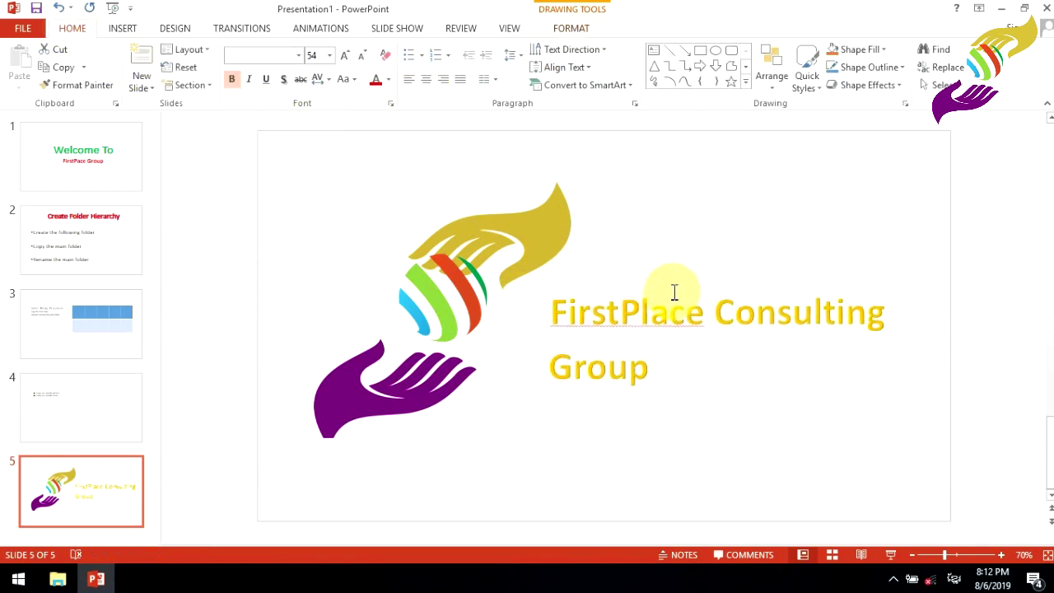
left_click(760, 250)
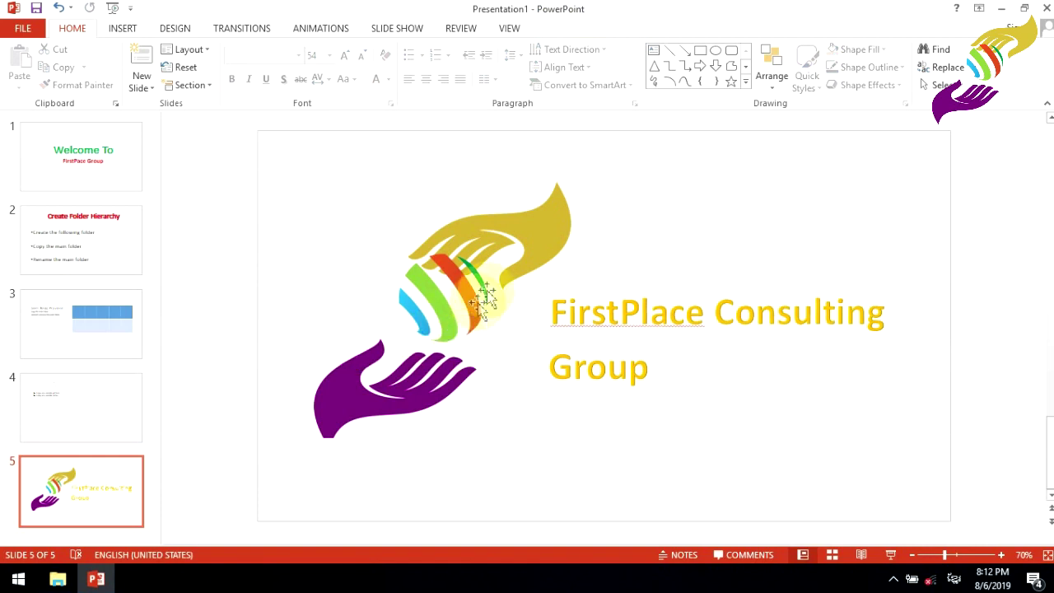
left_click(548, 236)
left_click(714, 230)
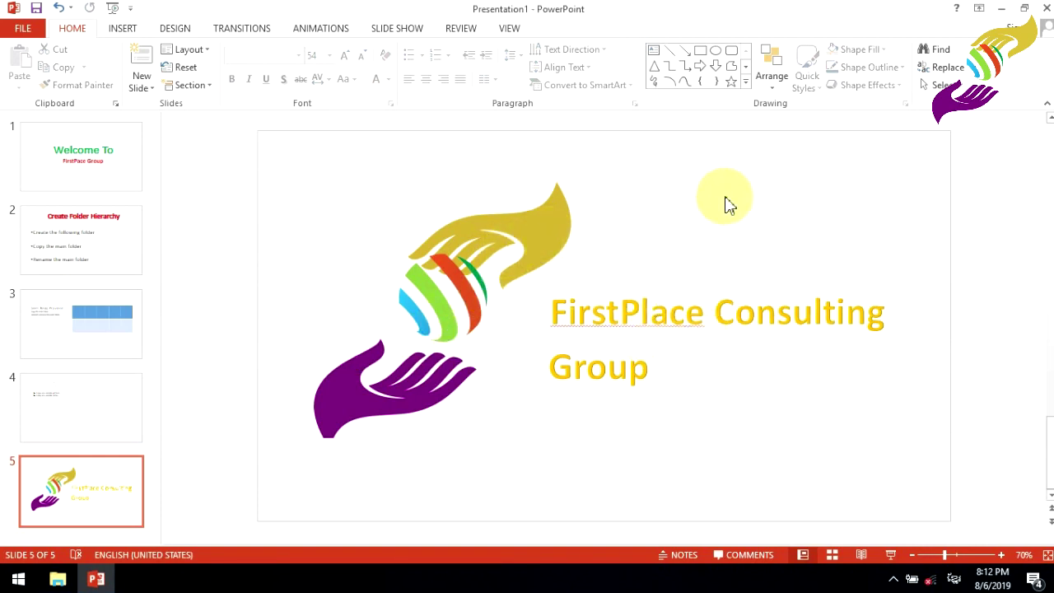
left_click(142, 87)
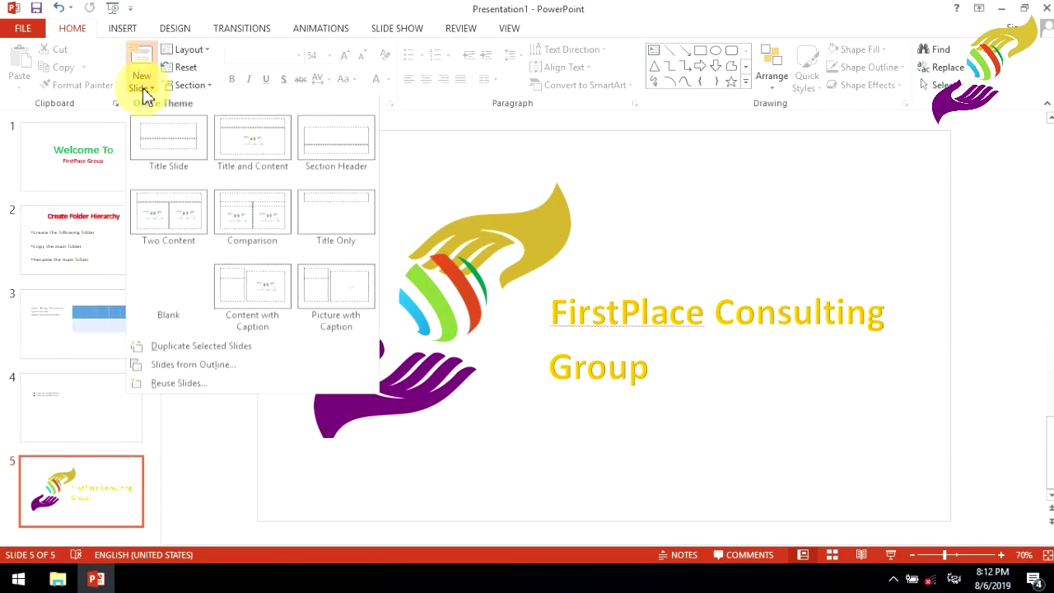
- Add a blank slide 6 at the end of the deck
left_click(160, 295)
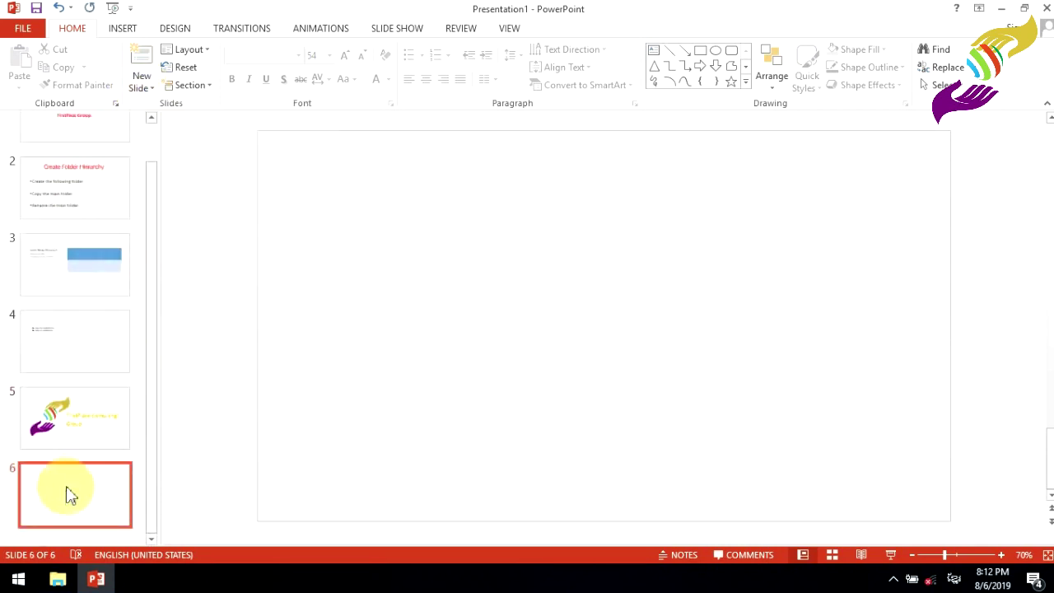
left_click(134, 37)
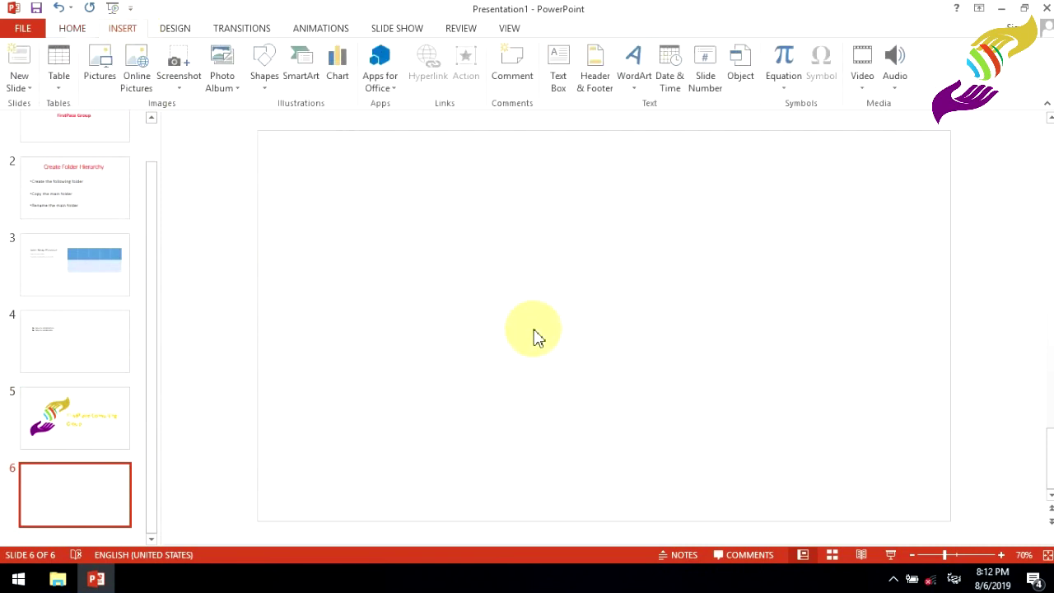
left_click(933, 581)
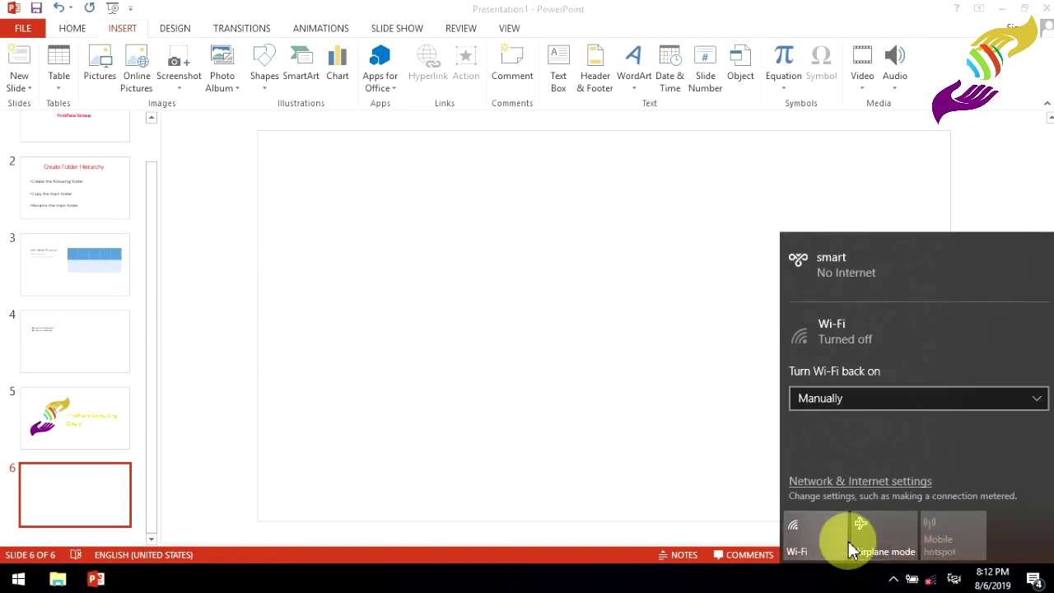
- Toggle Wi-Fi on and back off, then close the network flyout
left_click(850, 549)
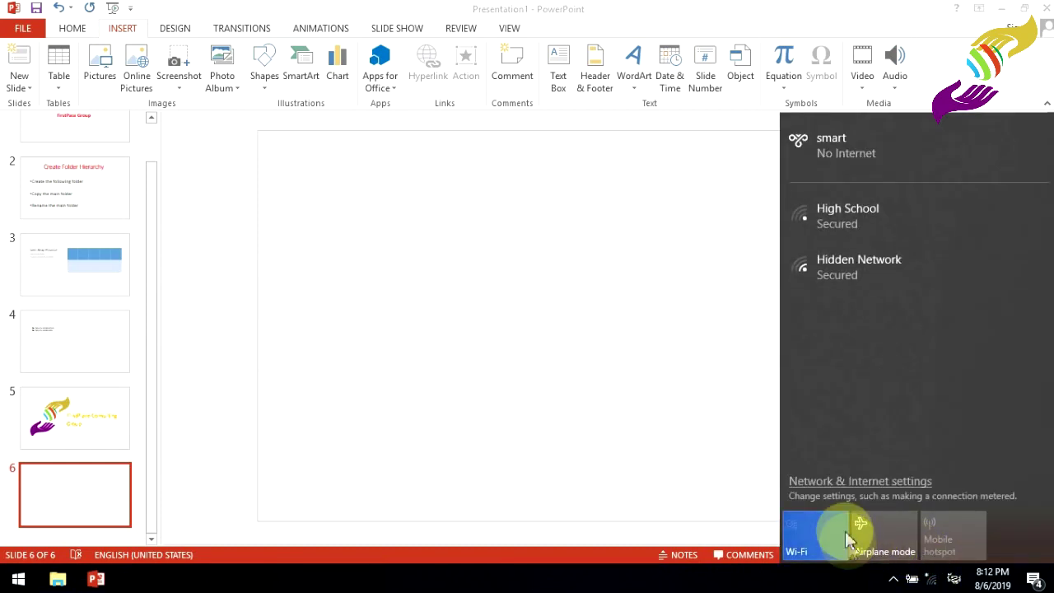
left_click(853, 220)
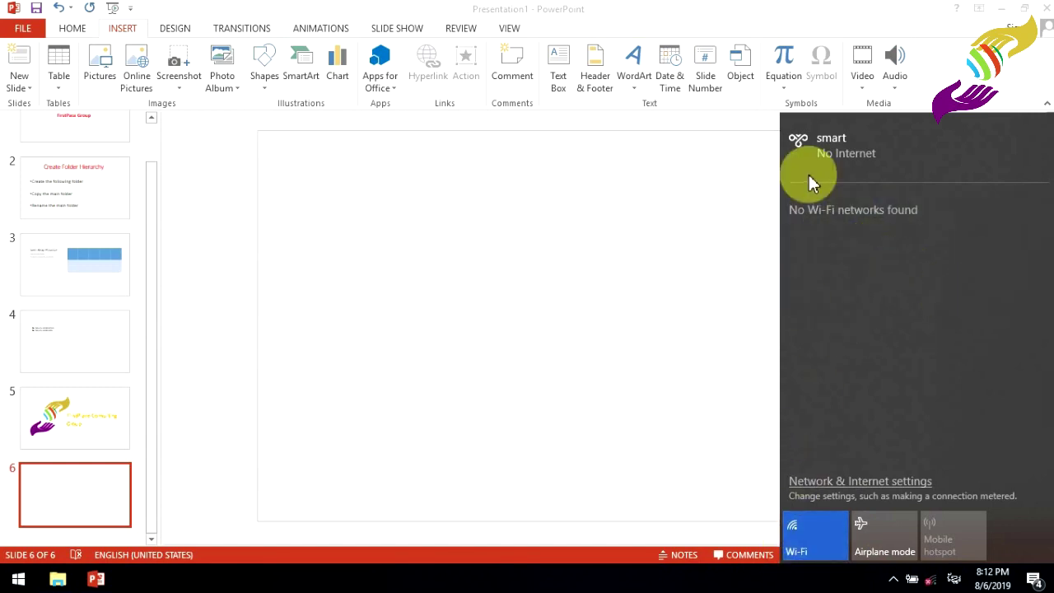
left_click(807, 545)
left_click(631, 303)
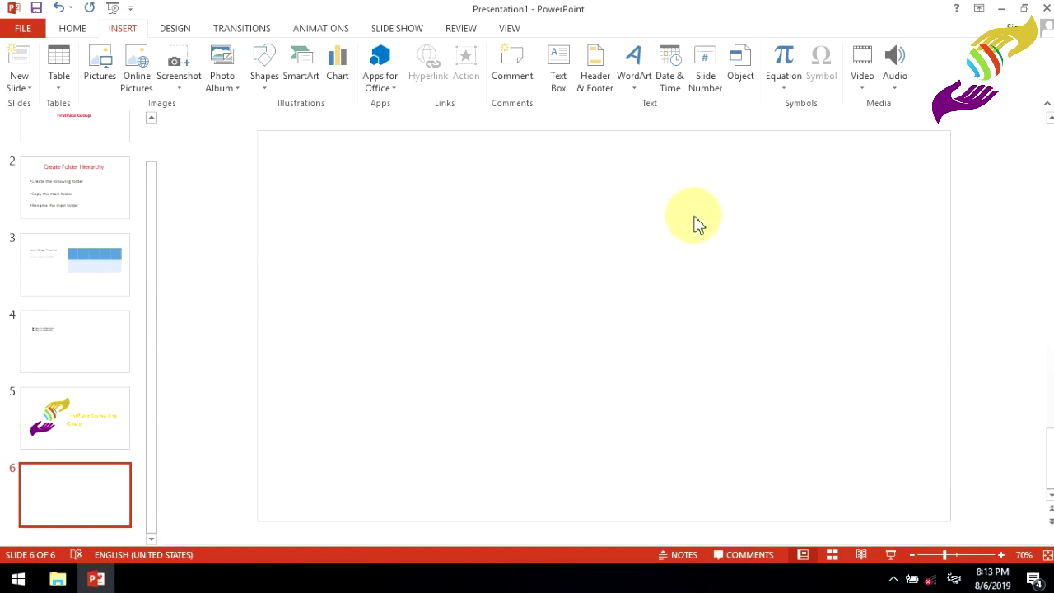
left_click(866, 93)
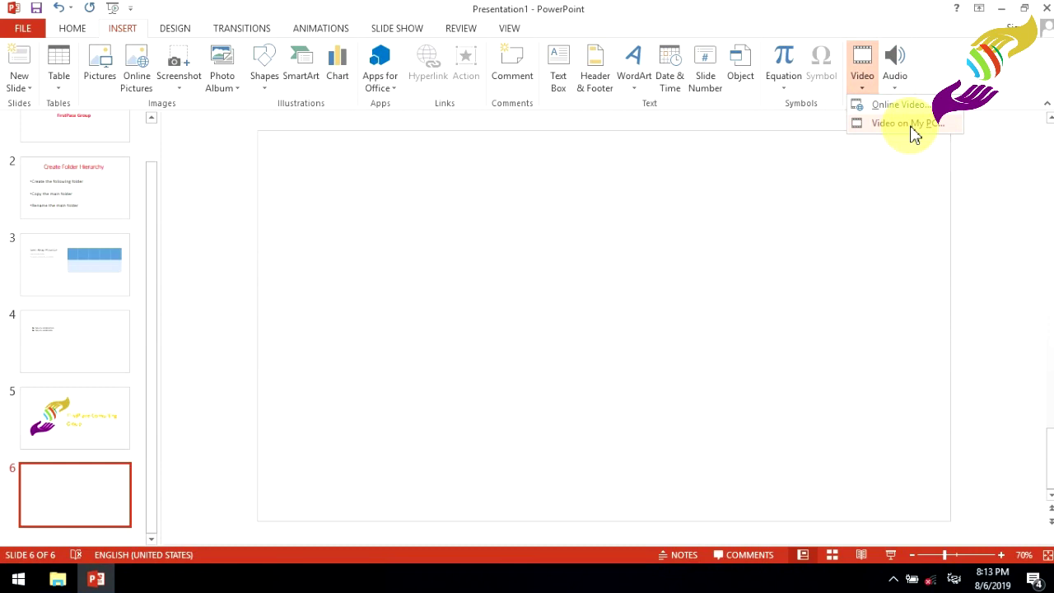
- Insert 'Discount in excel.mp4' from D:\Dam Rean Recording\video asking onto slide 6
left_click(906, 123)
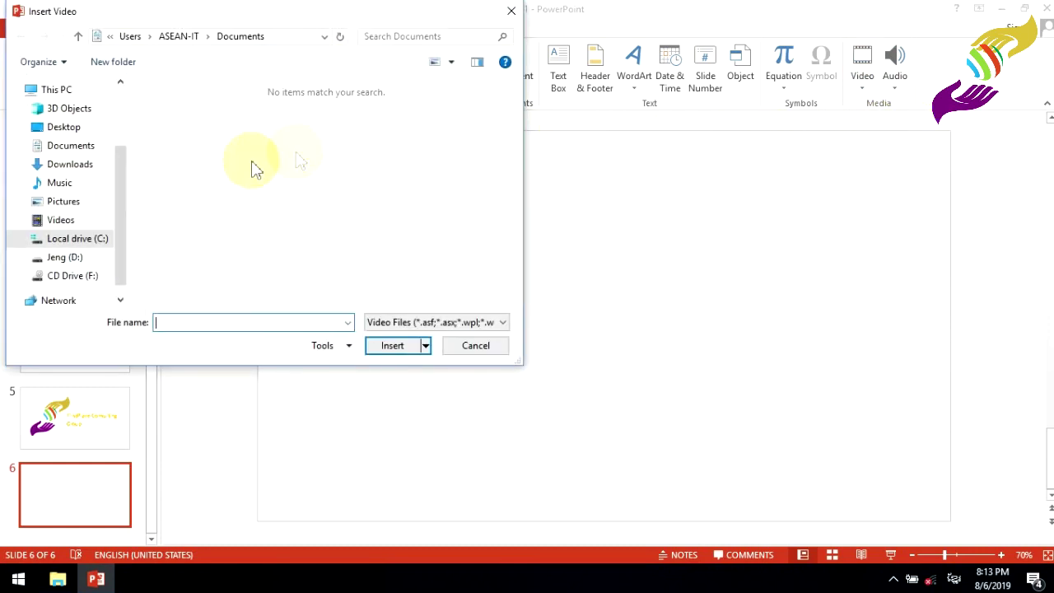
left_click(66, 259)
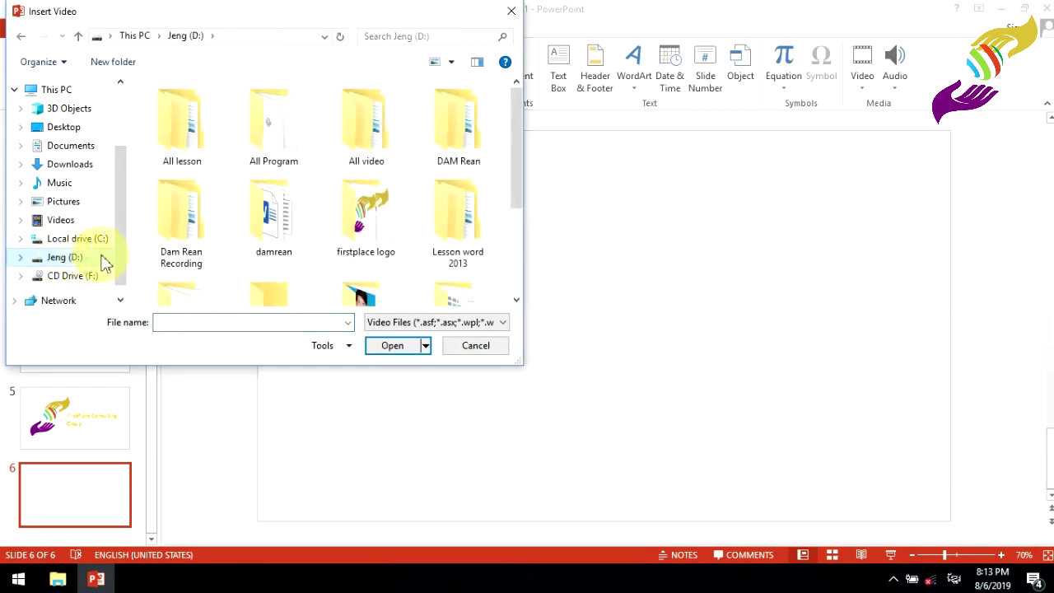
double_click(200, 219)
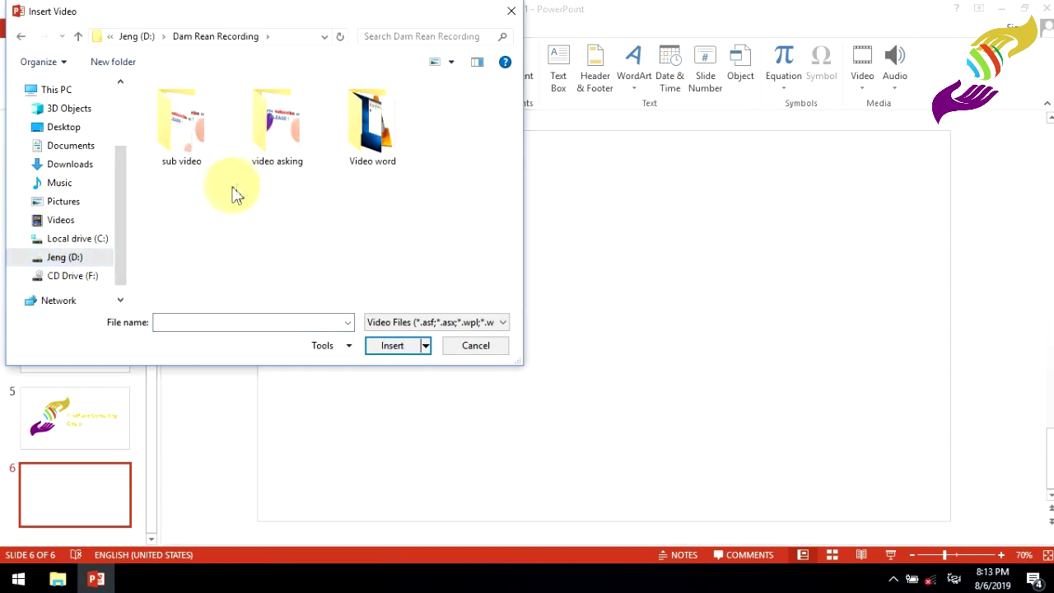
double_click(283, 137)
left_click(186, 115)
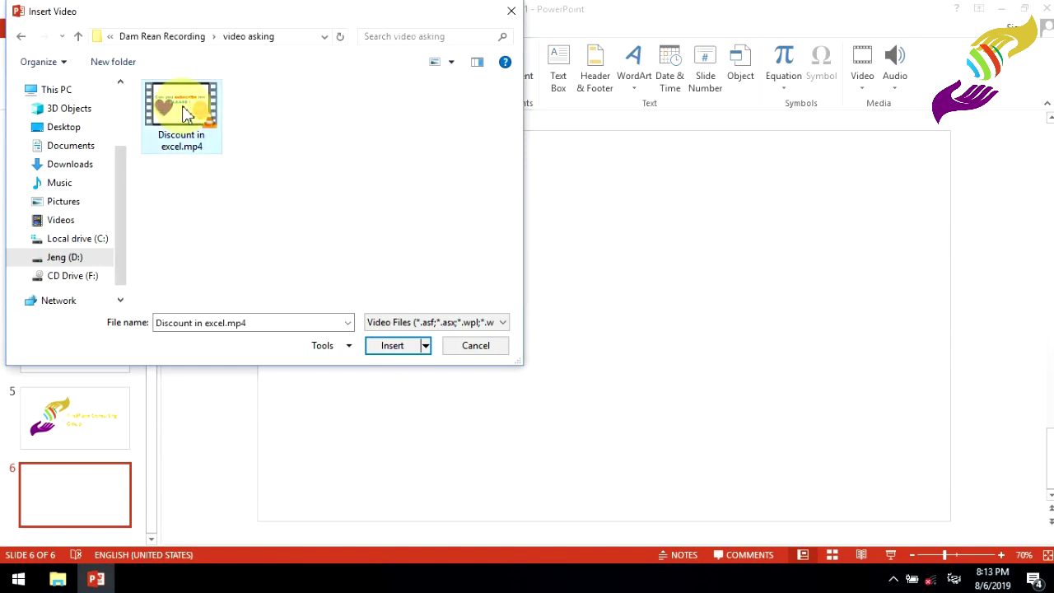
left_click(393, 346)
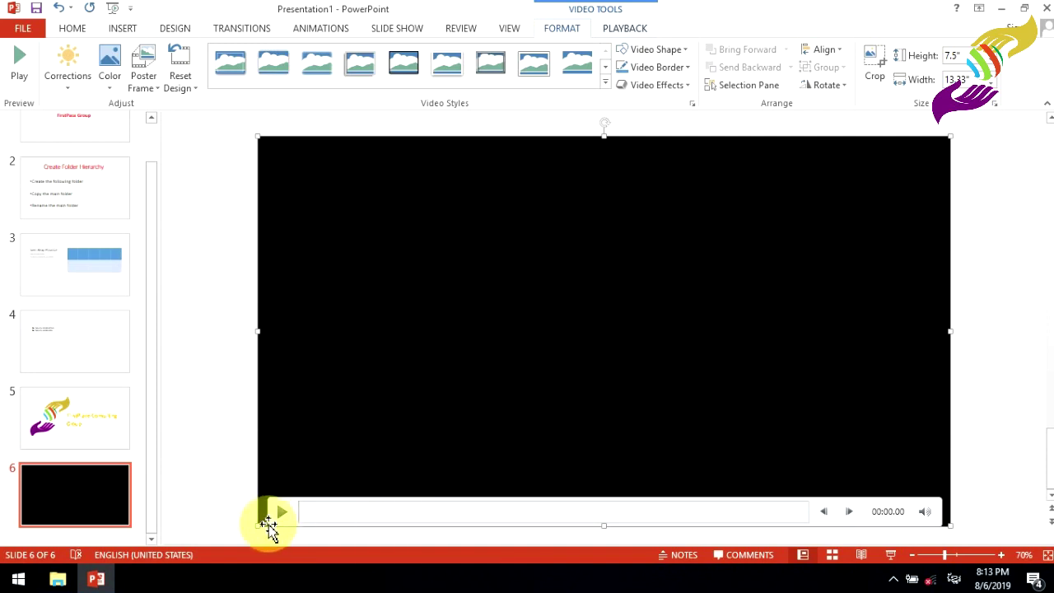
- Preview the video, then shrink it to 3.47 × 6.15 inches in the upper right
left_click(281, 519)
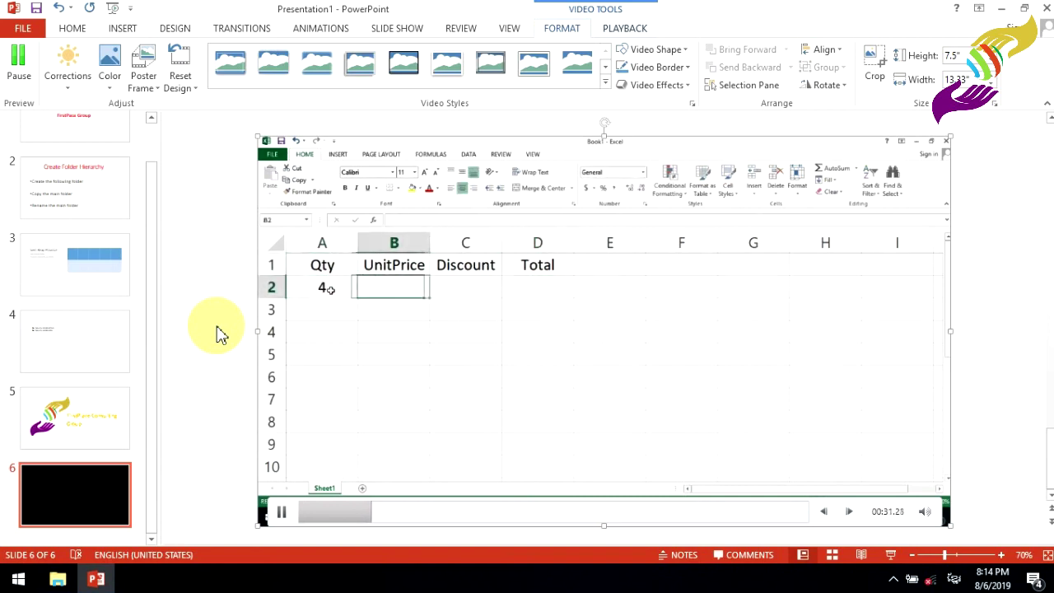
left_click(282, 512)
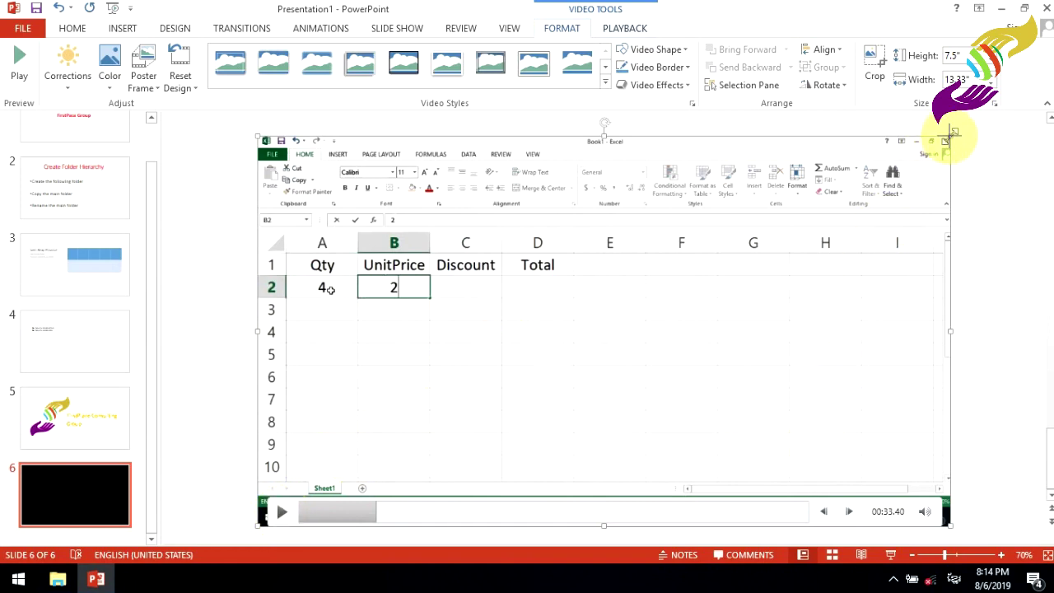
left_click_drag(950, 134, 579, 367)
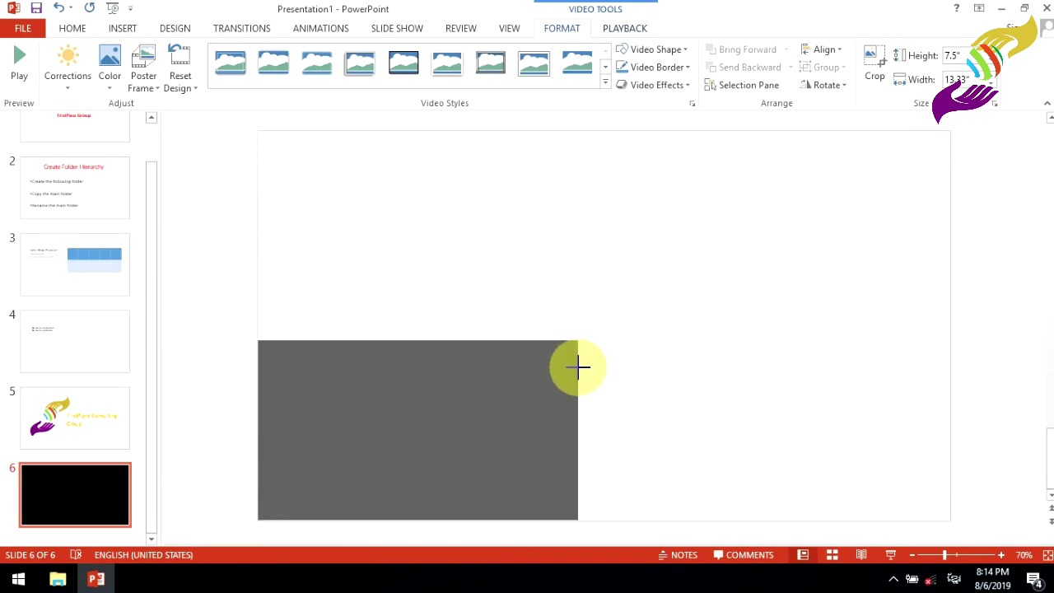
left_click_drag(464, 405, 749, 216)
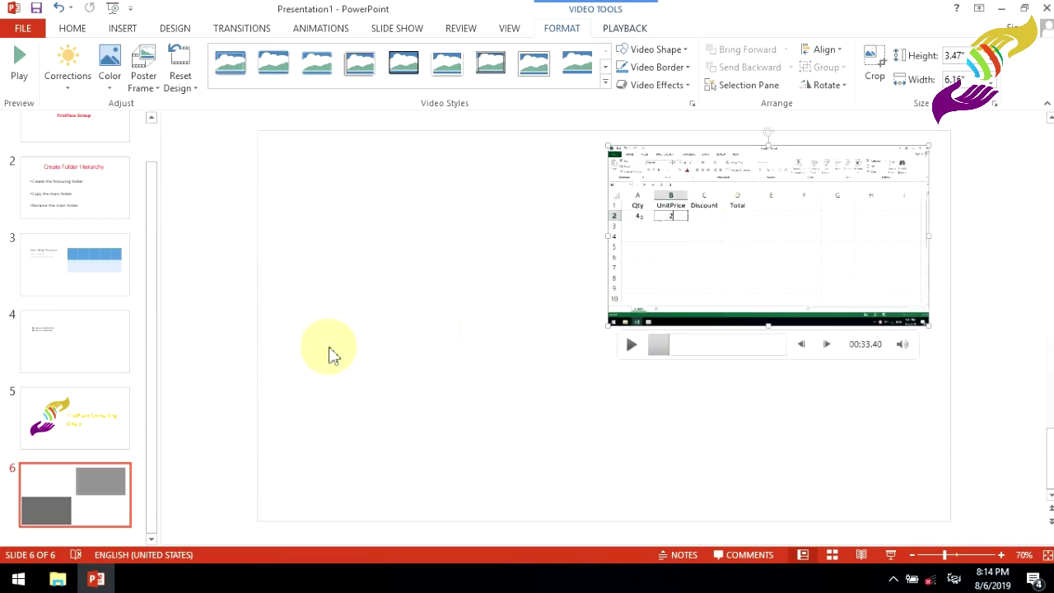
left_click(365, 247)
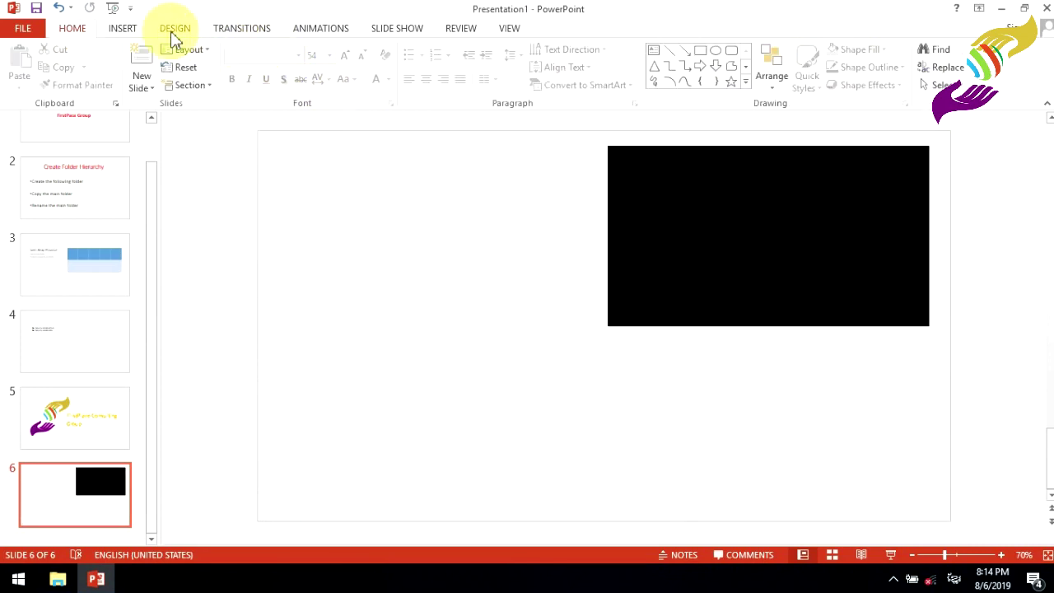
- Add a blue WordArt text box to slide 6 and move it to the upper left
left_click(125, 28)
left_click(633, 73)
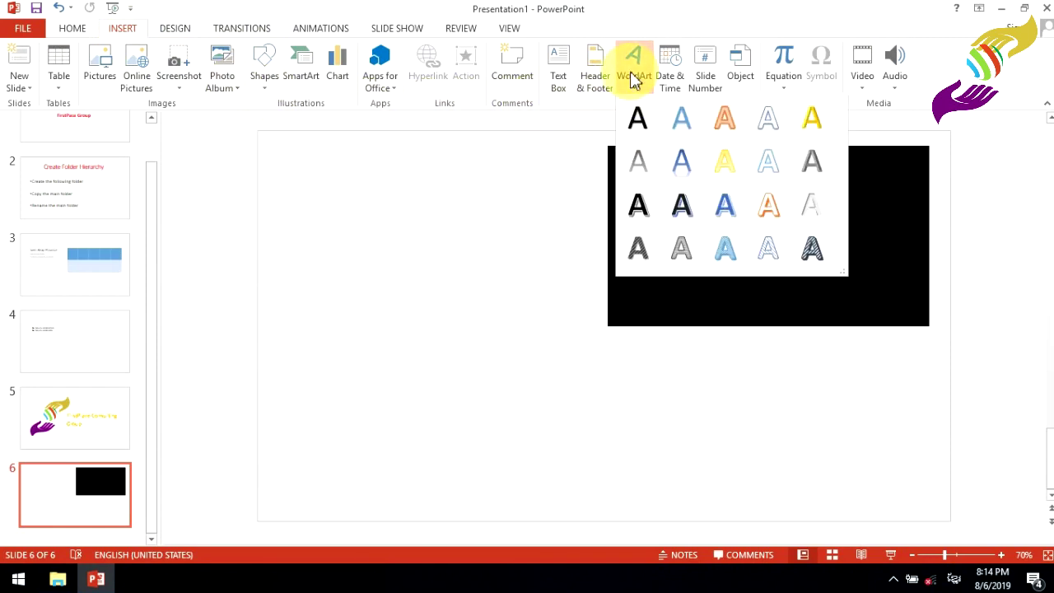
left_click(723, 214)
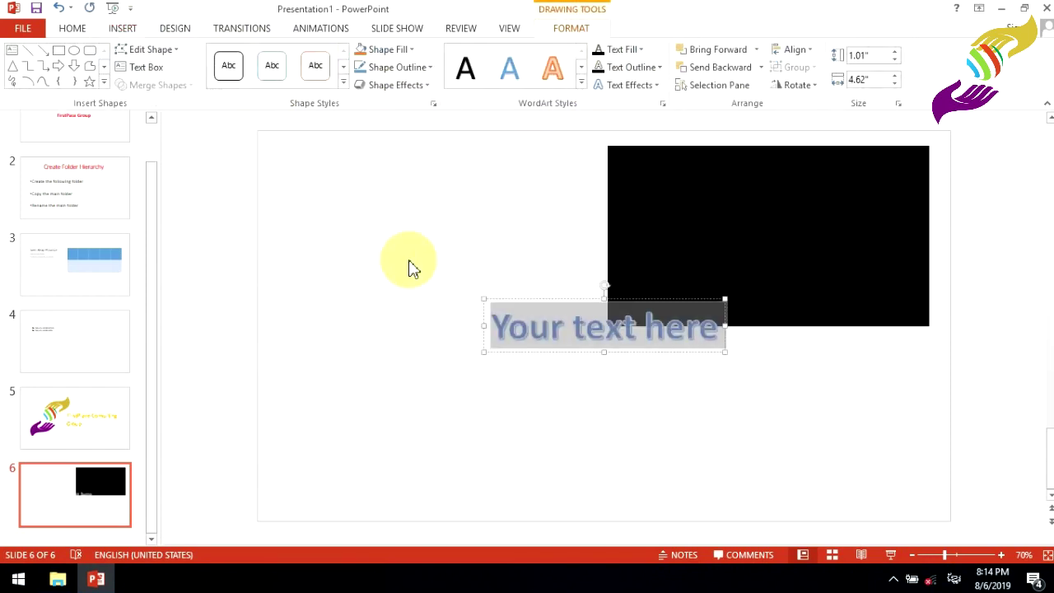
left_click_drag(598, 302, 409, 196)
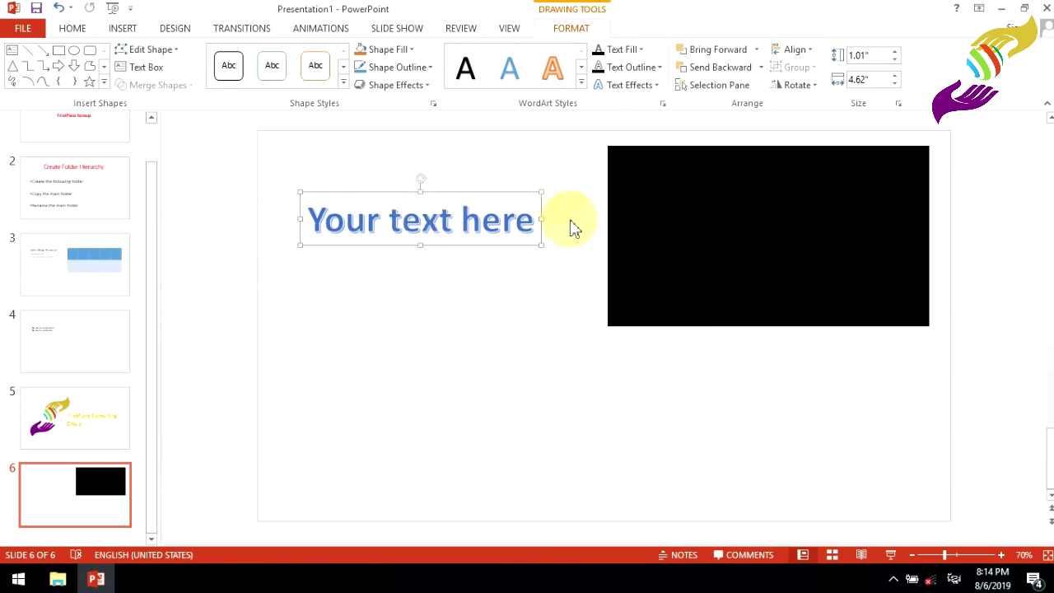
- Type 'Video show how to discount with excel', wrap it onto three lines, and raise it
key("BackSpace")
key("BackSpace")
key("BackSpace")
key("BackSpace")
key("BackSpace")
key("BackSpace")
key("BackSpace")
key("BackSpace")
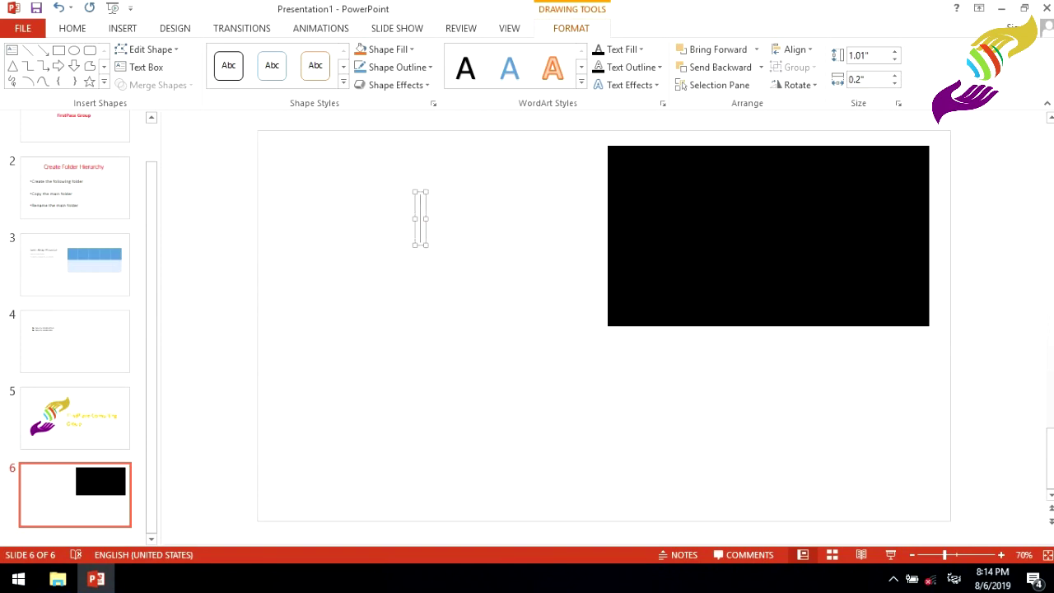
type("100%")
key("BackSpace")
key("BackSpace")
key("BackSpace")
type("Video ")
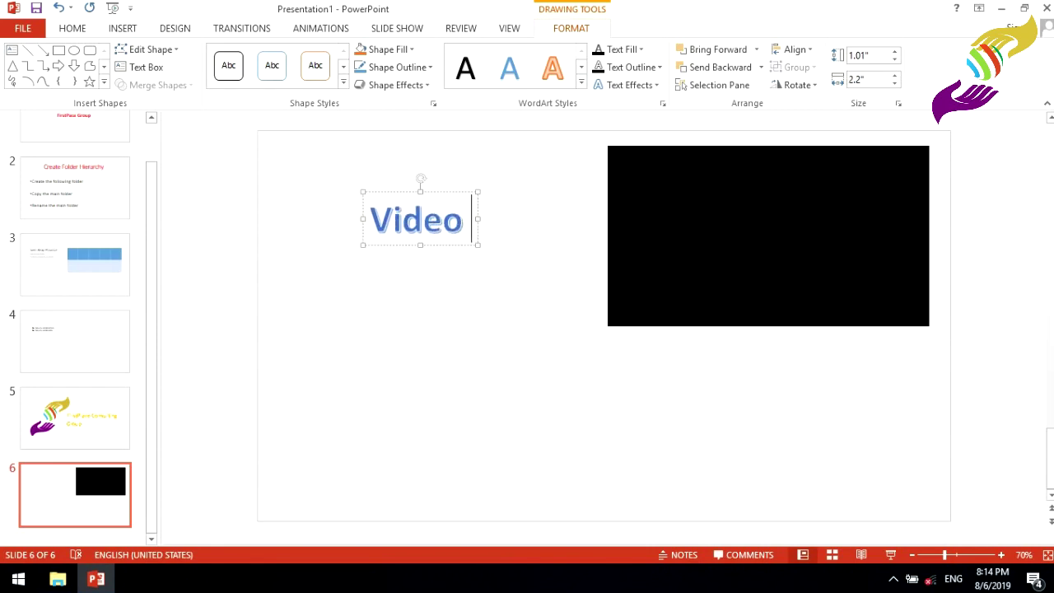
type("show how to ")
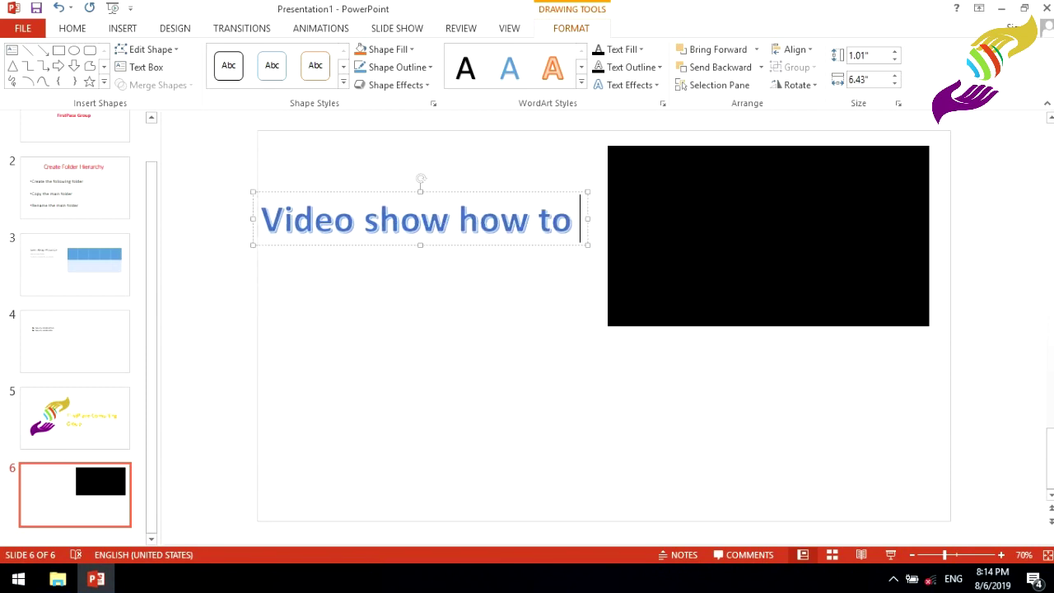
type("discount")
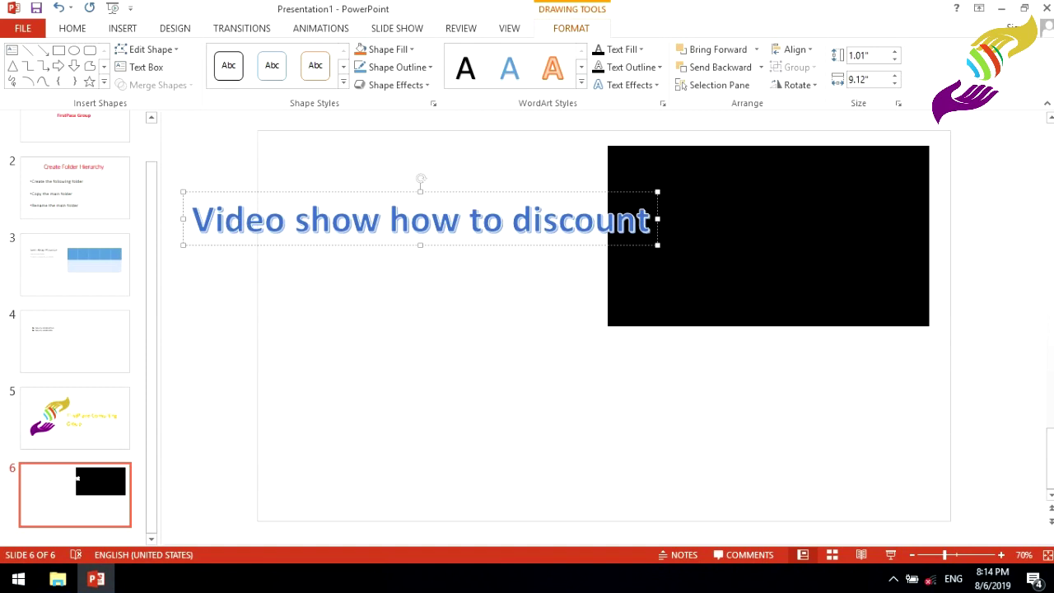
type(" wit")
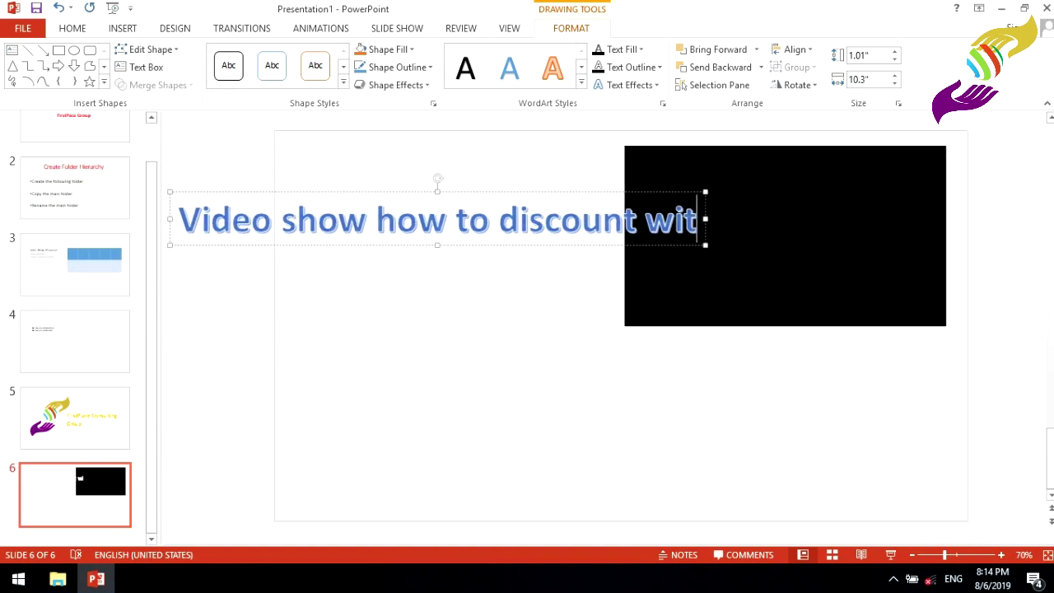
type("h excel")
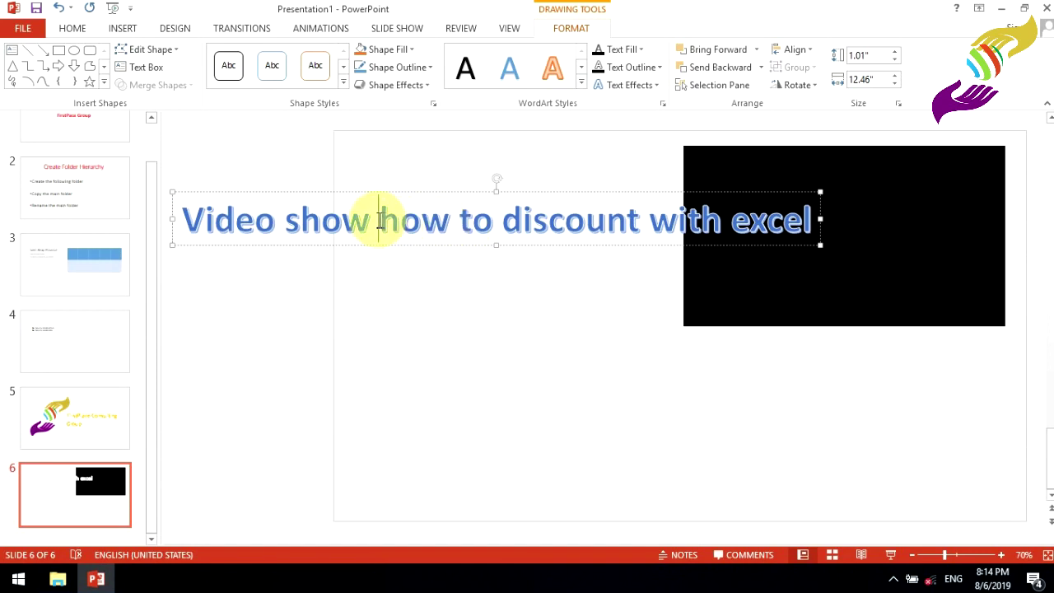
key("Return")
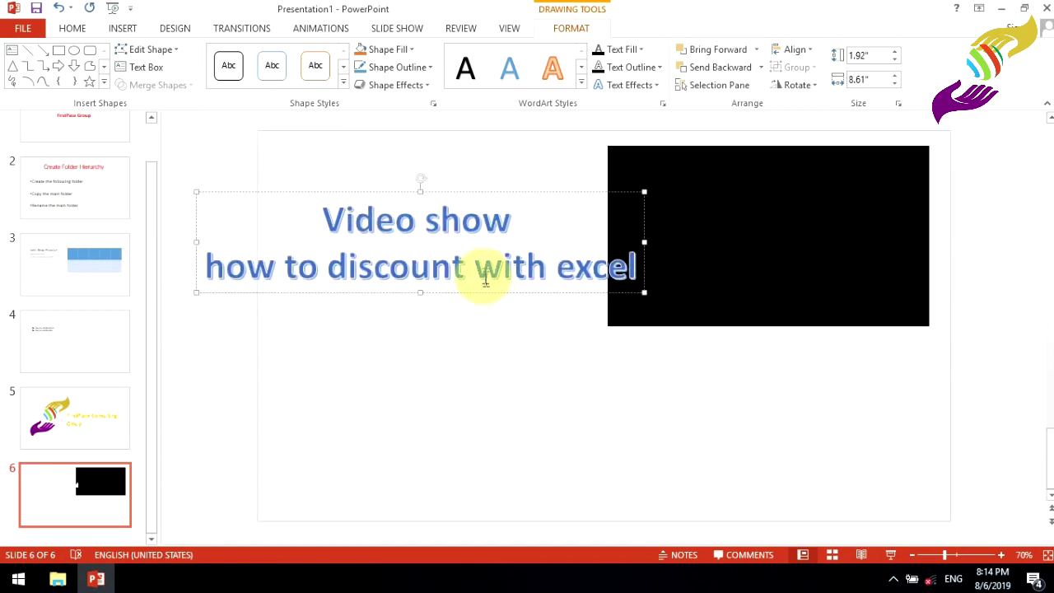
key("Return")
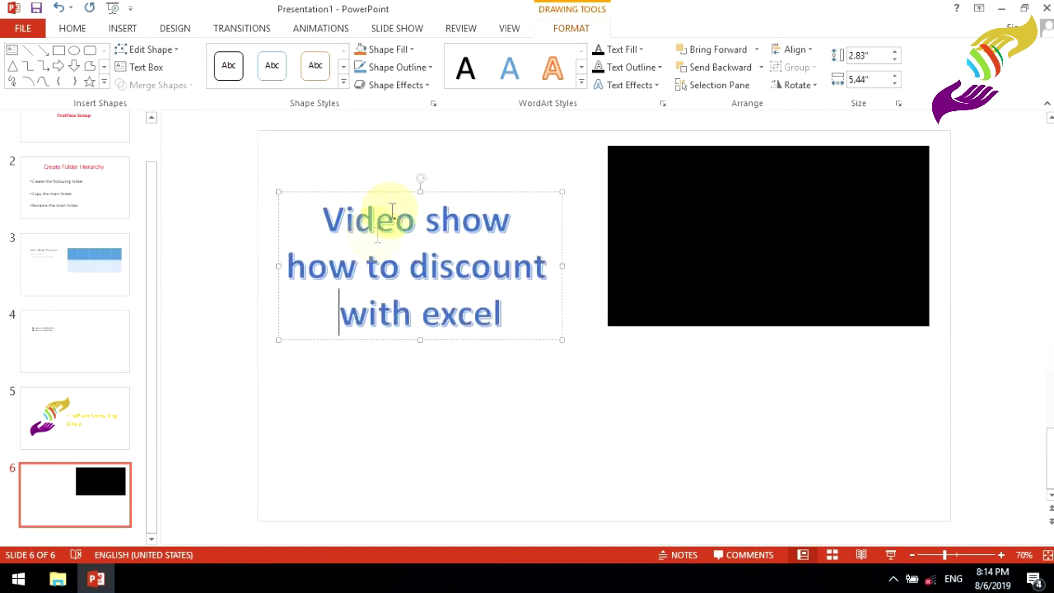
left_click_drag(478, 189, 486, 161)
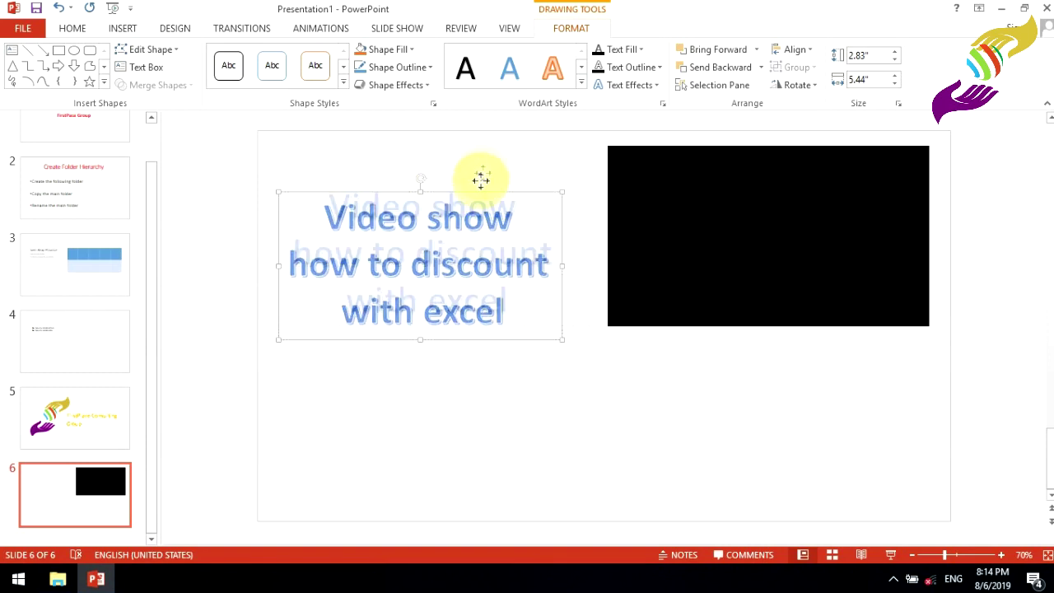
- Enlarge the video slightly, lower it level with the title, and start the slide show
left_click(607, 458)
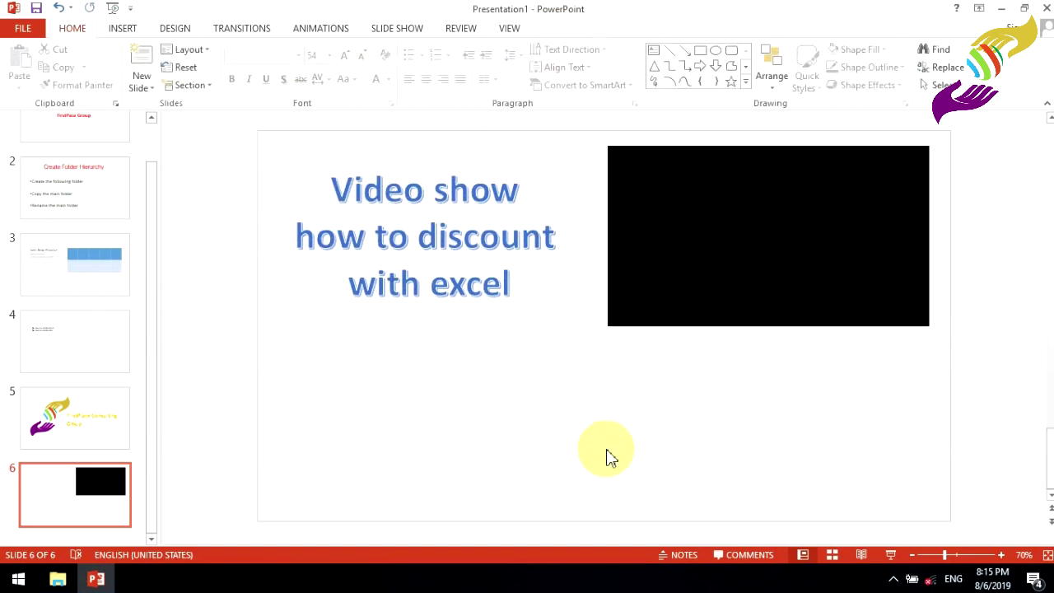
left_click(704, 221)
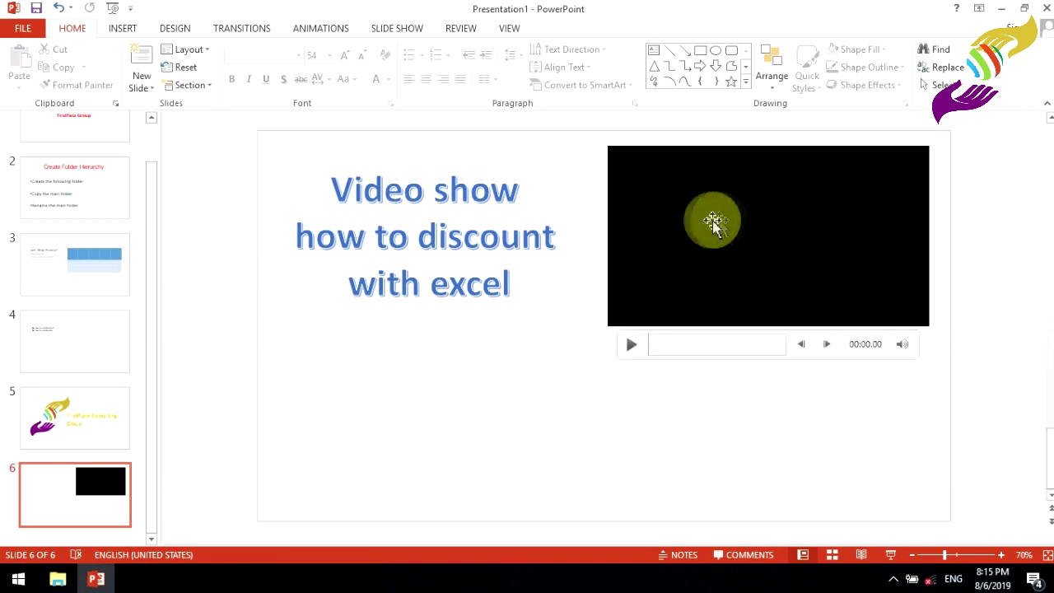
left_click_drag(607, 324, 586, 342)
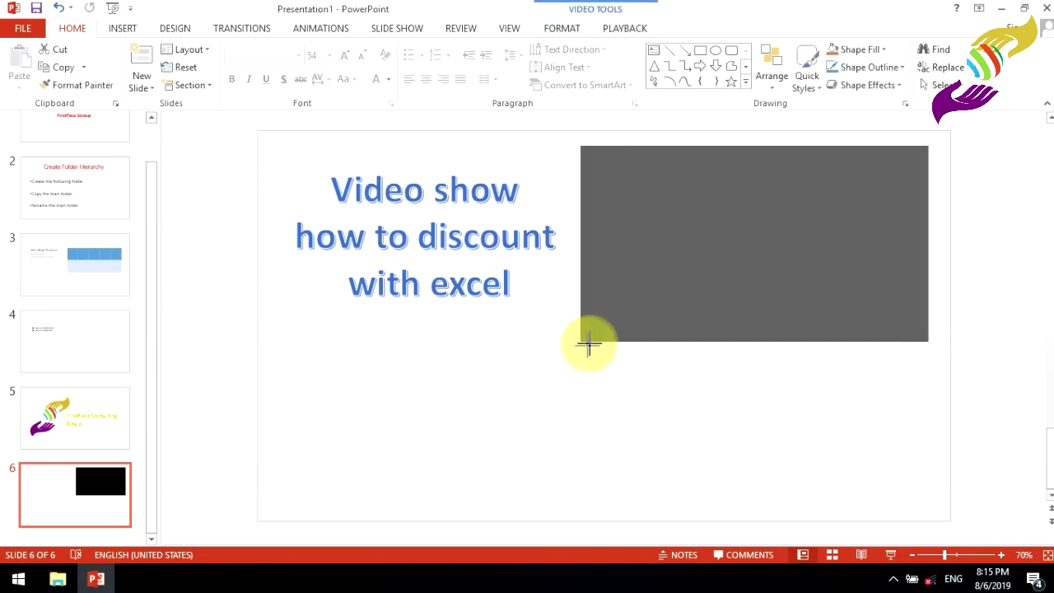
left_click_drag(753, 283, 757, 355)
left_click(431, 398)
mouse_move(755, 321)
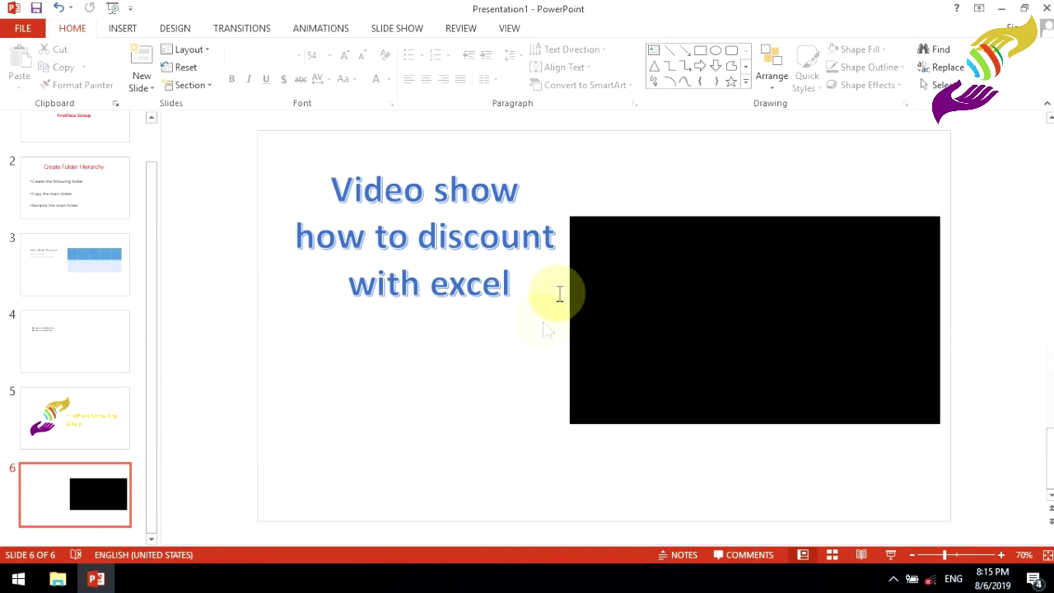
left_click(891, 555)
mouse_move(552, 428)
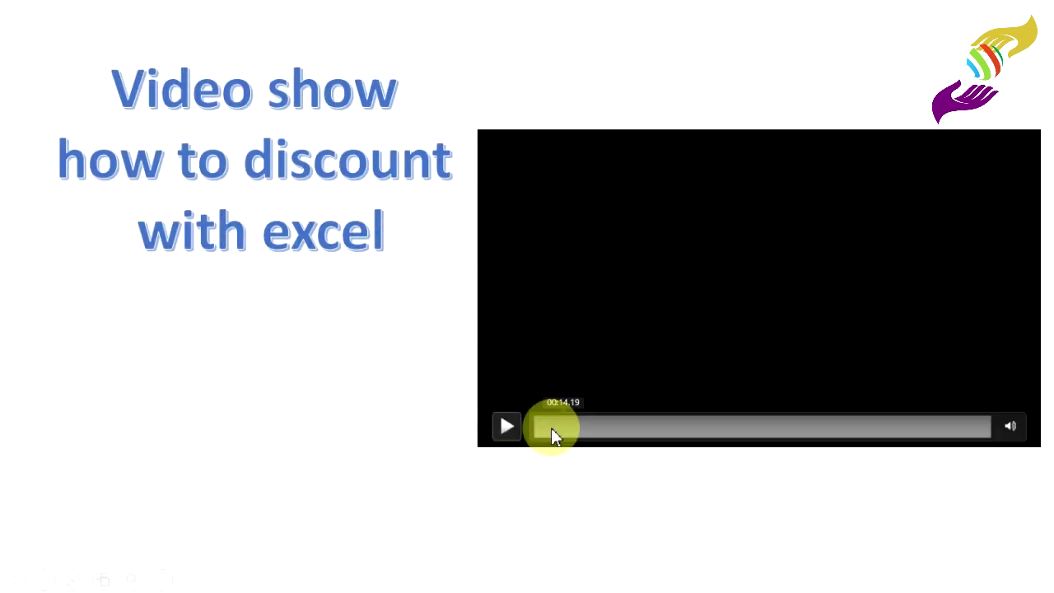
- Play slide 6's embedded video in the slide show, then end the show
left_click(506, 427)
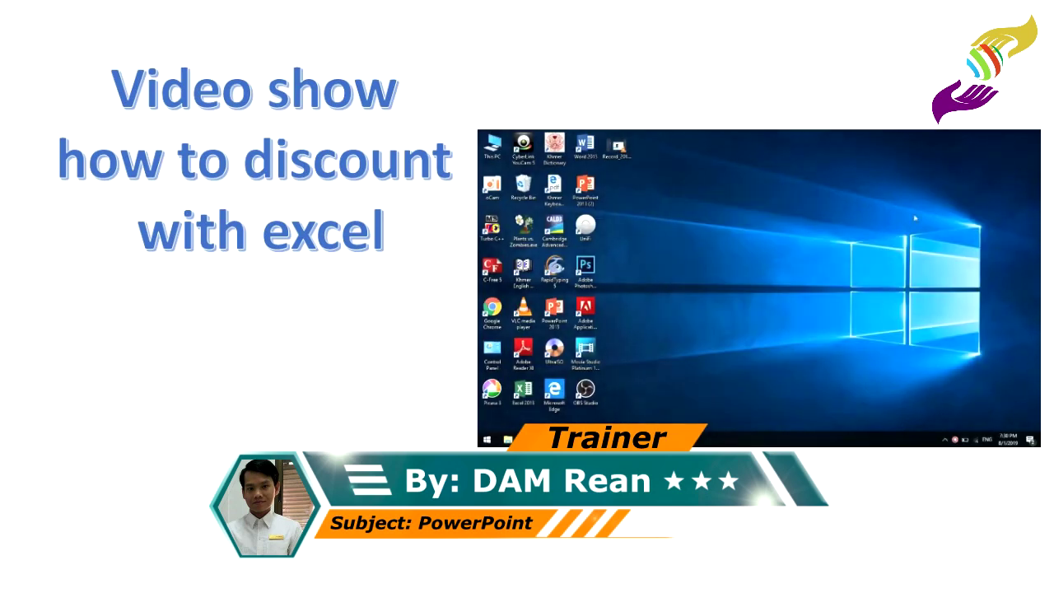
right_click(275, 287)
left_click(317, 500)
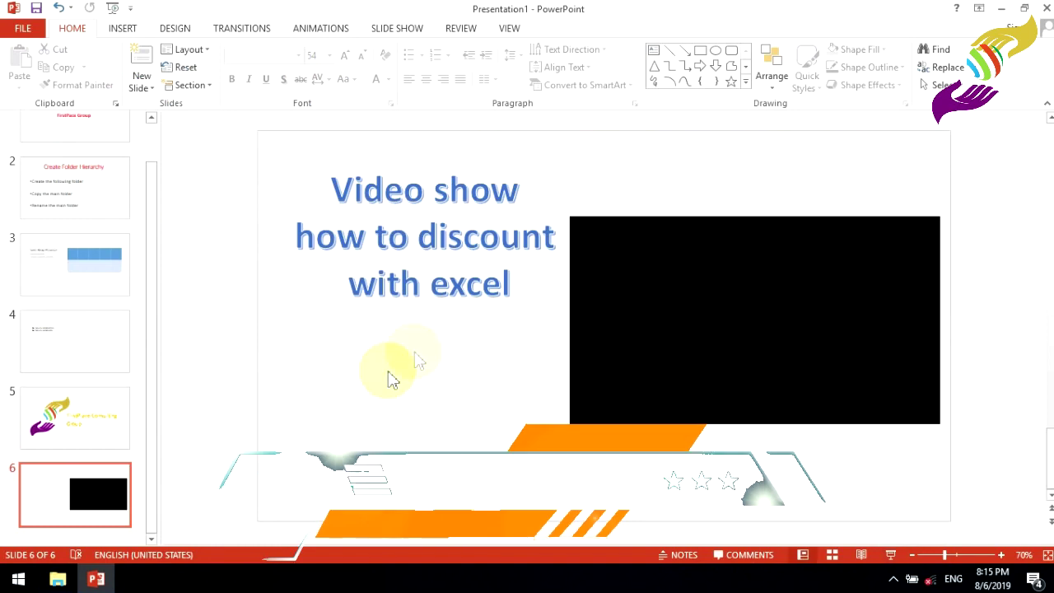
- Select slide 6 and browse the new-slide layouts without adding a slide
left_click(61, 494)
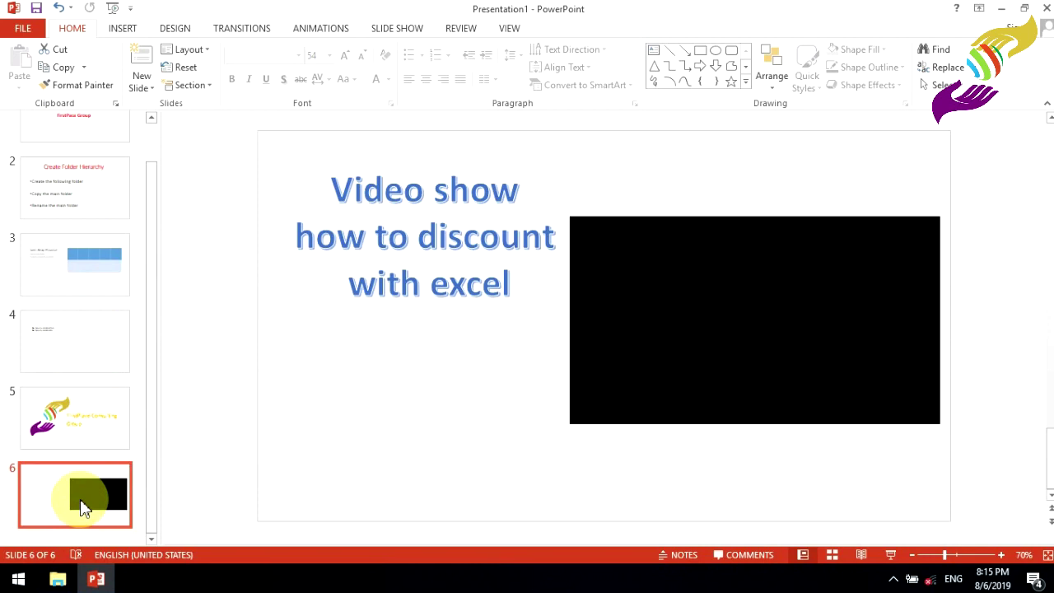
left_click(152, 88)
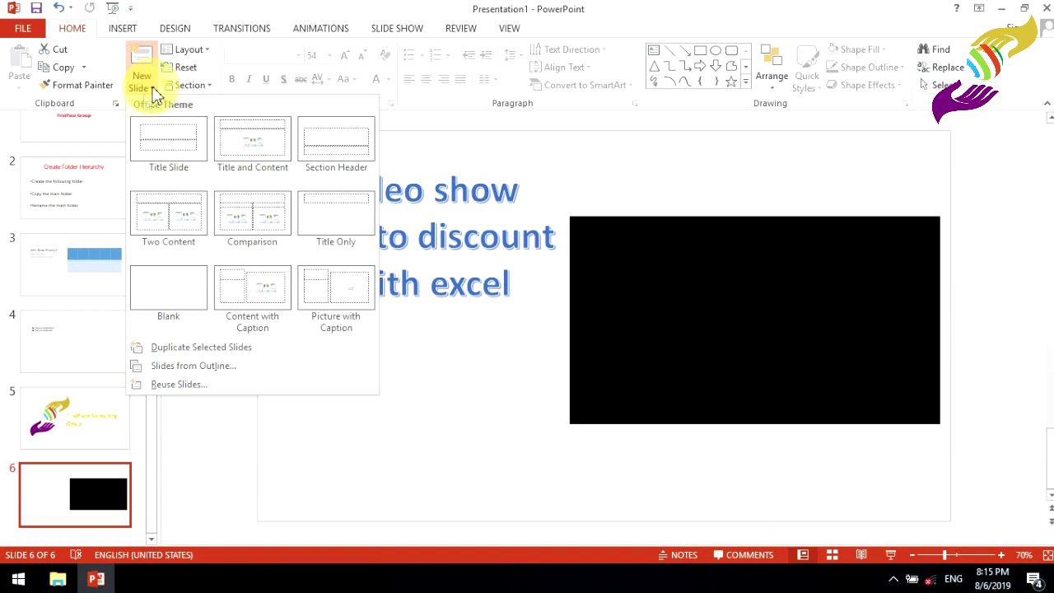
left_click(90, 136)
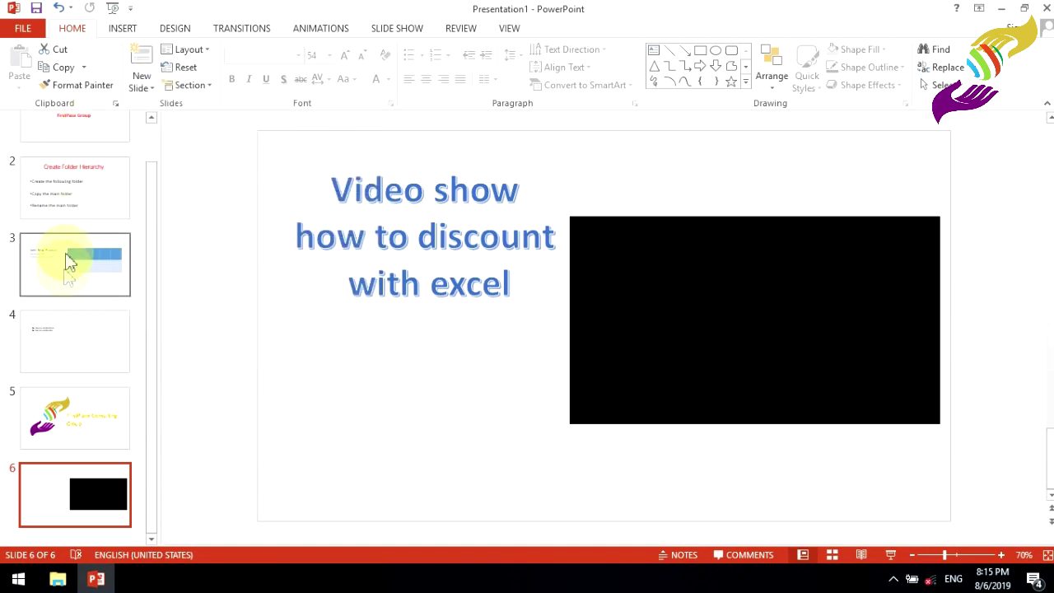
- Go to slide 1, checking the hand logo picture on slide 5 along the way
scroll(65, 296, "up", 1)
left_click(106, 156)
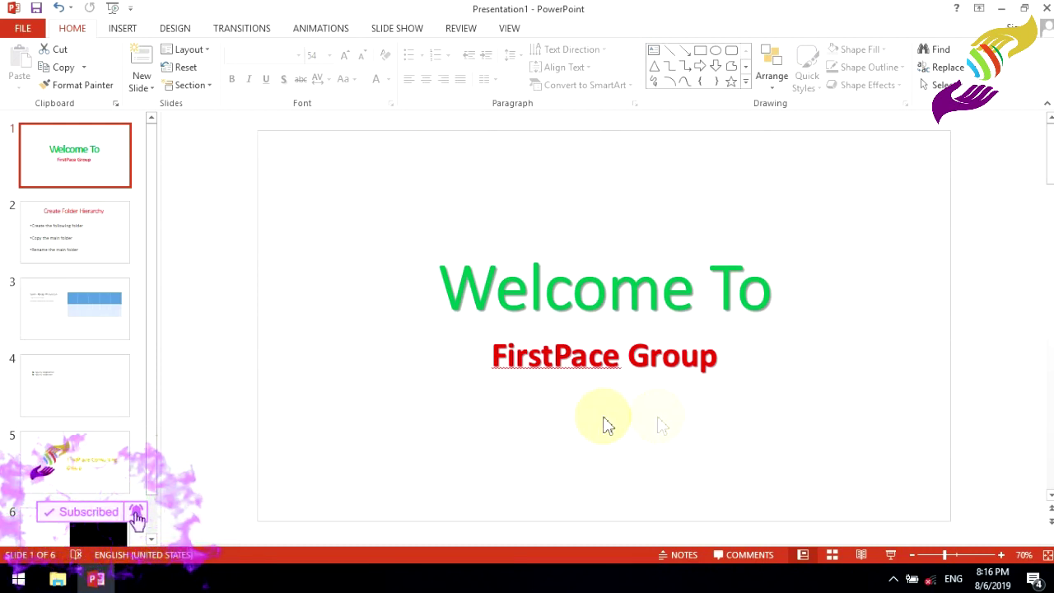
left_click(59, 451)
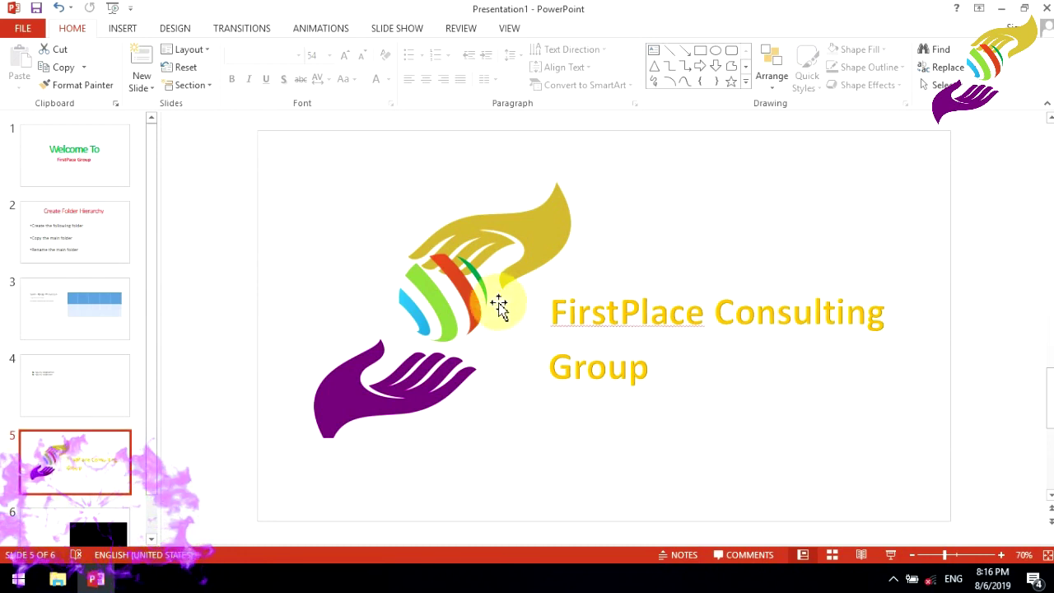
left_click(547, 232)
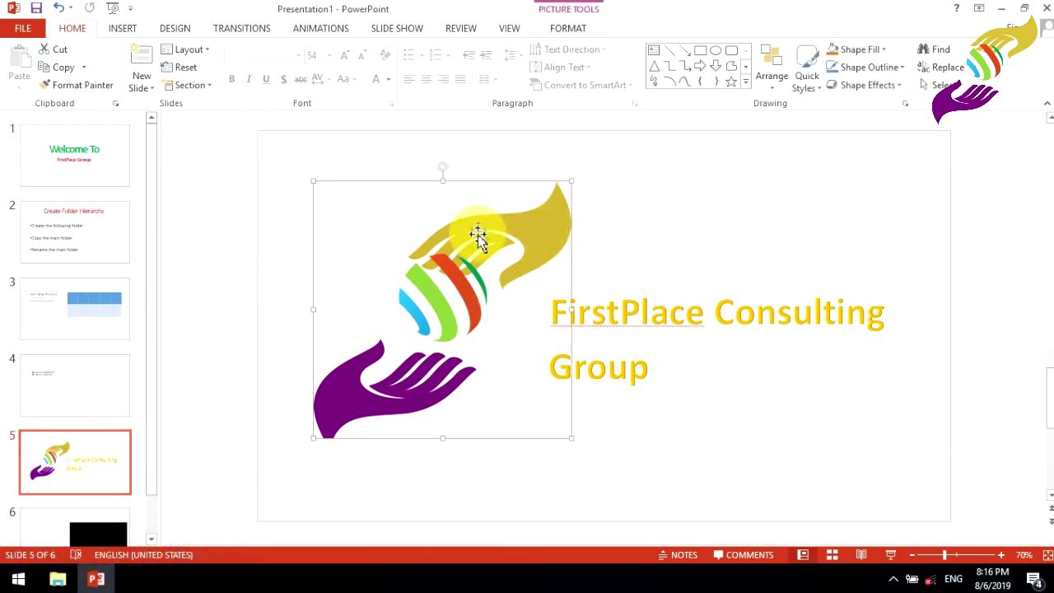
left_click(95, 157)
left_click(579, 192)
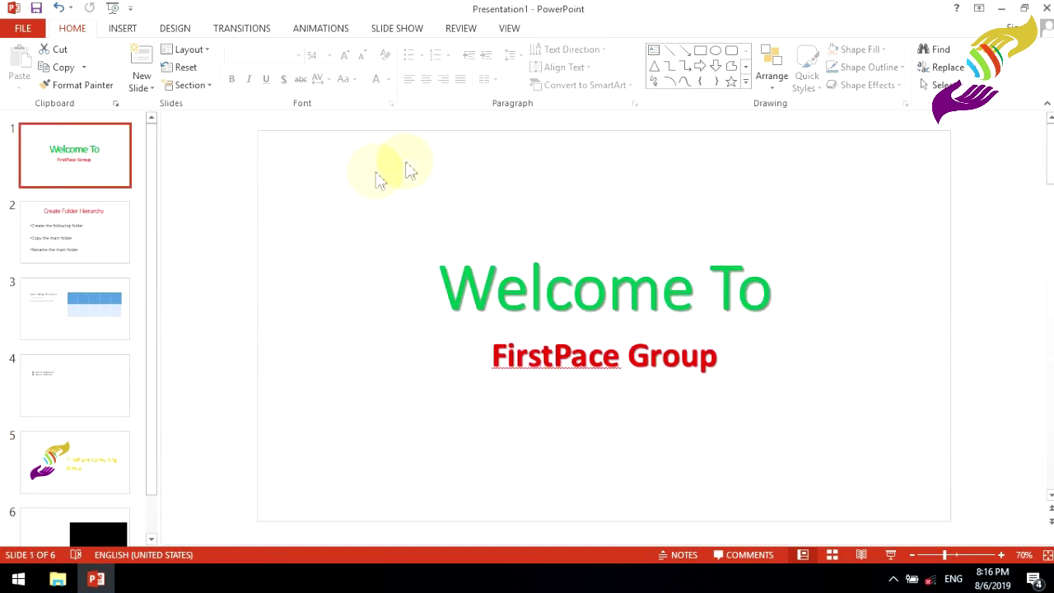
- Fill slide 1's background with the second hand-logo image using Format Background's picture fill
right_click(850, 183)
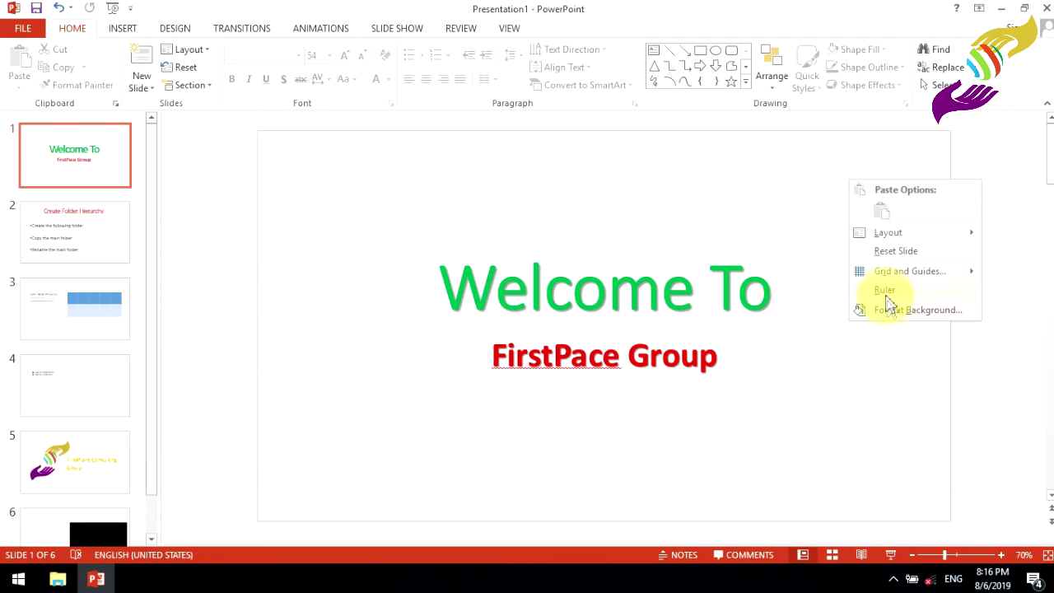
left_click(945, 312)
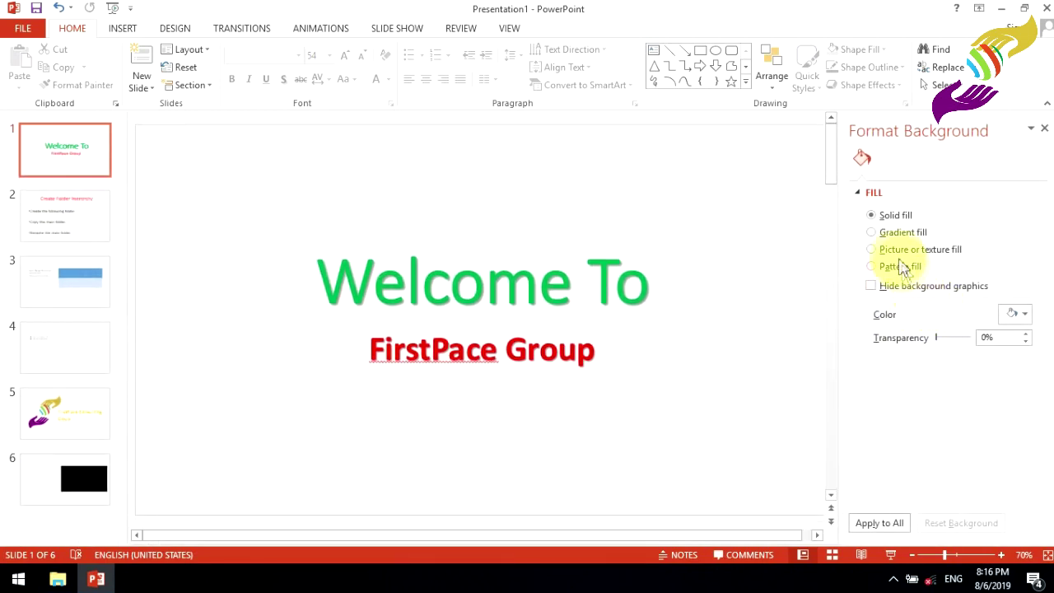
left_click(891, 253)
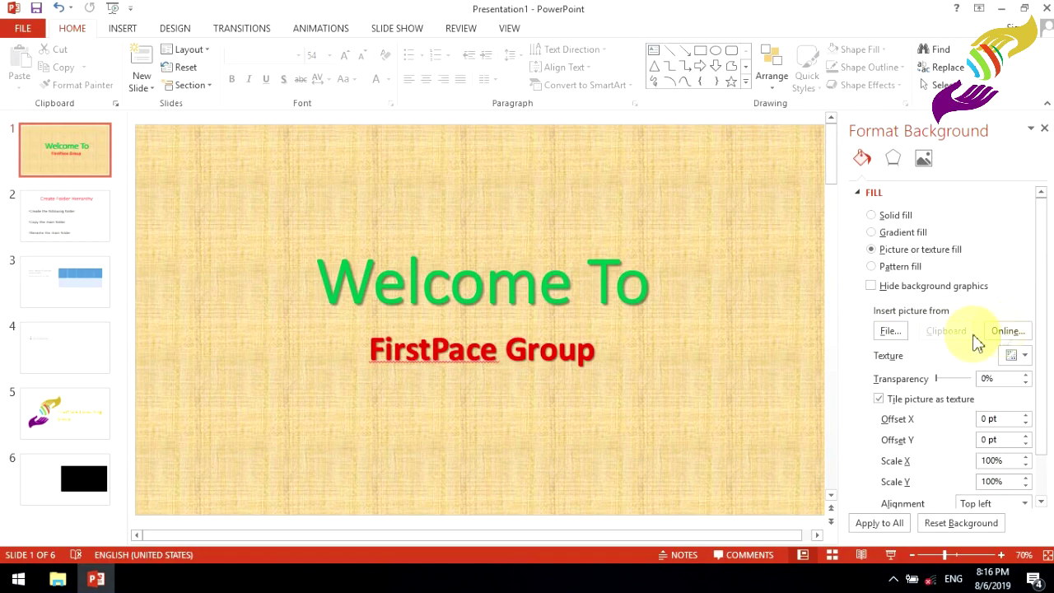
left_click(893, 338)
left_click(280, 142)
left_click(394, 350)
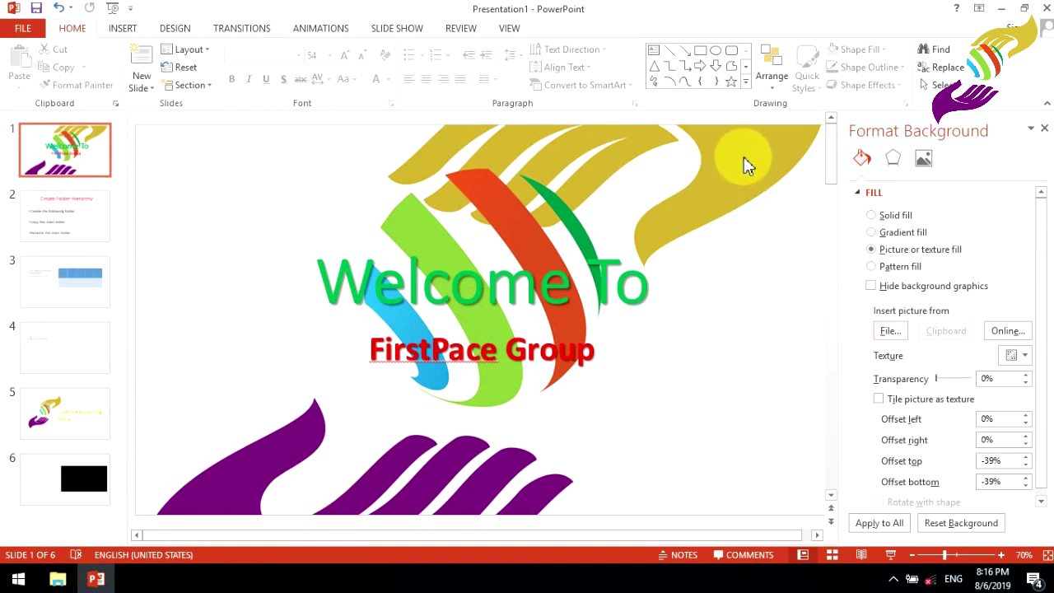
left_click(750, 280)
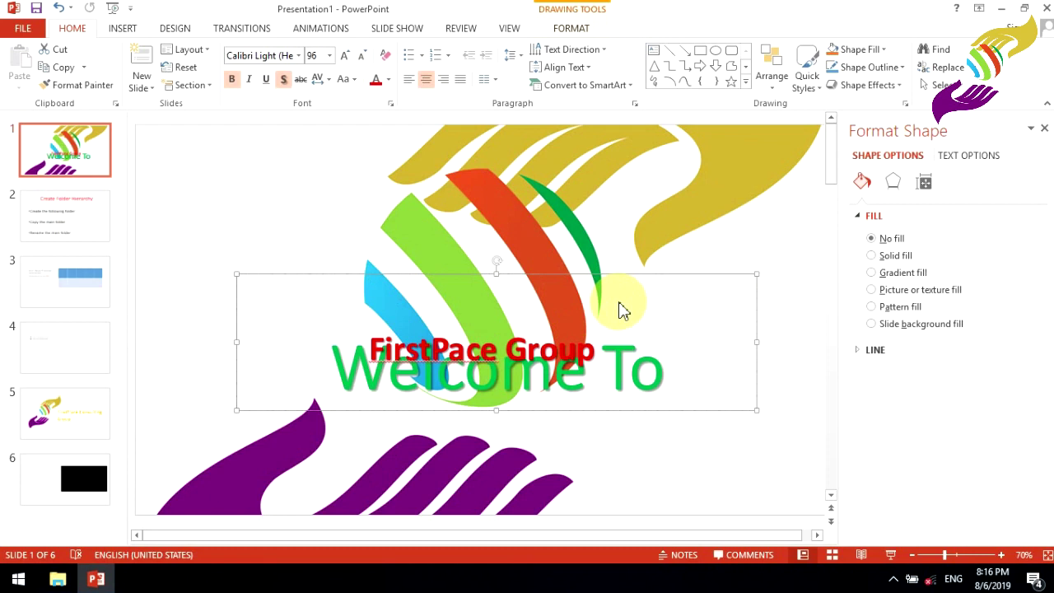
- Undo the accidental title move and raise the background's left offset to 4%
key("ctrl+z")
left_click(781, 183)
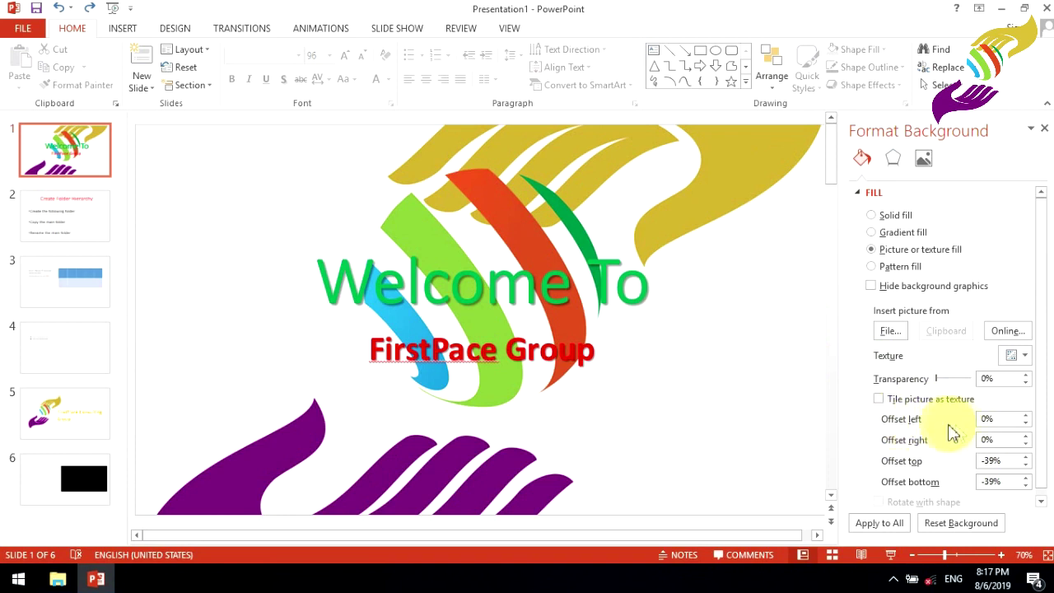
left_click(1028, 415)
left_click(1027, 415)
left_click(1027, 415)
left_click(1027, 415)
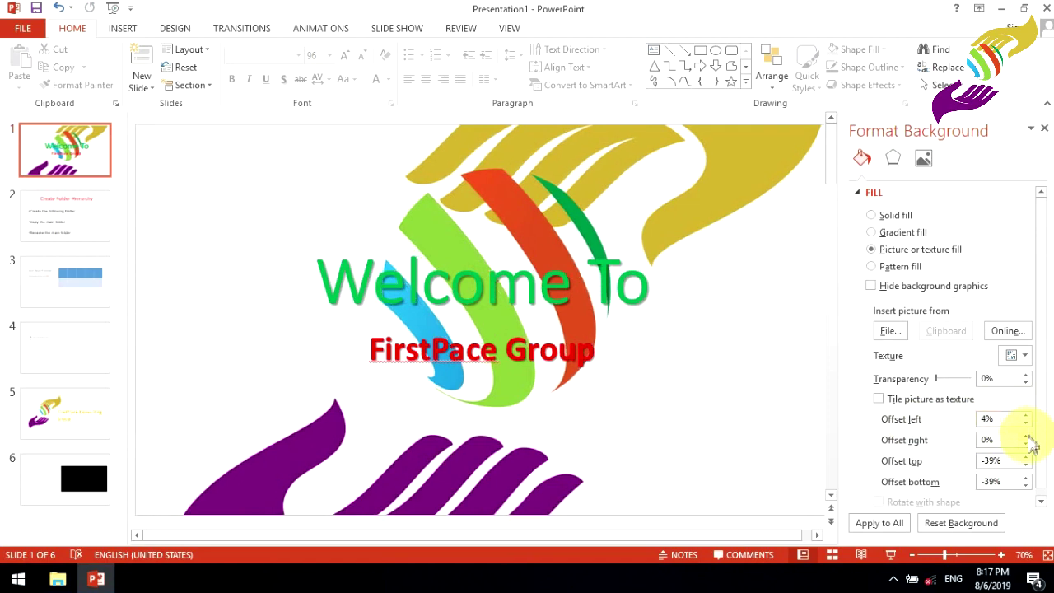
- Set the background picture's bottom offset to 1% and right offset to 4%
left_click(1026, 477)
left_click(1026, 477)
left_click(1026, 478)
left_click(1027, 478)
left_click(1026, 478)
left_click(1026, 478)
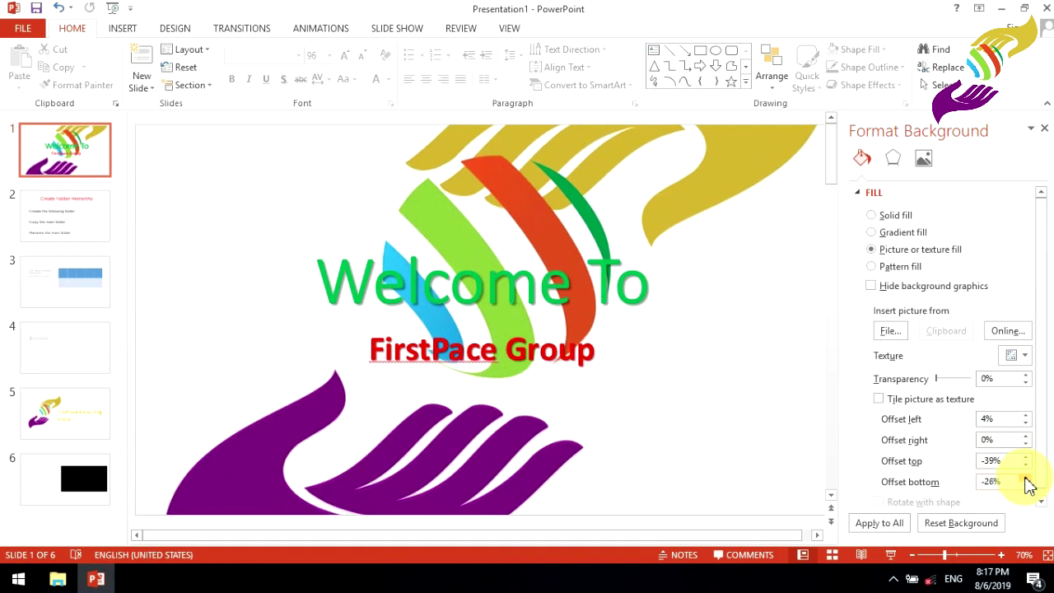
left_click(1026, 478)
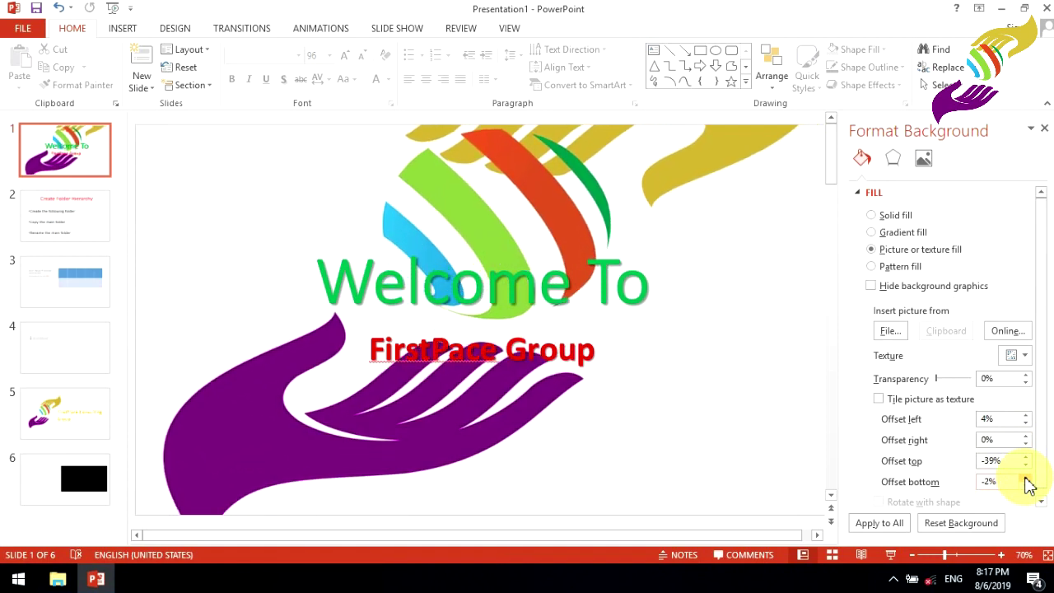
left_click(1026, 486)
left_click(1027, 487)
left_click(1027, 436)
left_click(1027, 437)
left_click(1026, 436)
left_click(1026, 437)
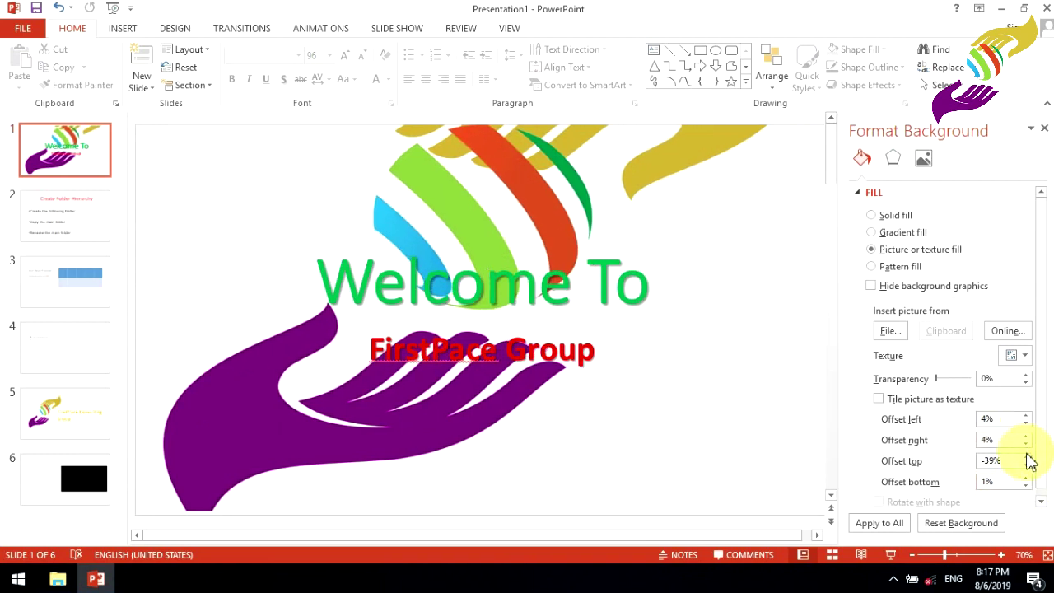
- Raise the background picture's top offset to 2%
left_click(1027, 457)
left_click(1027, 457)
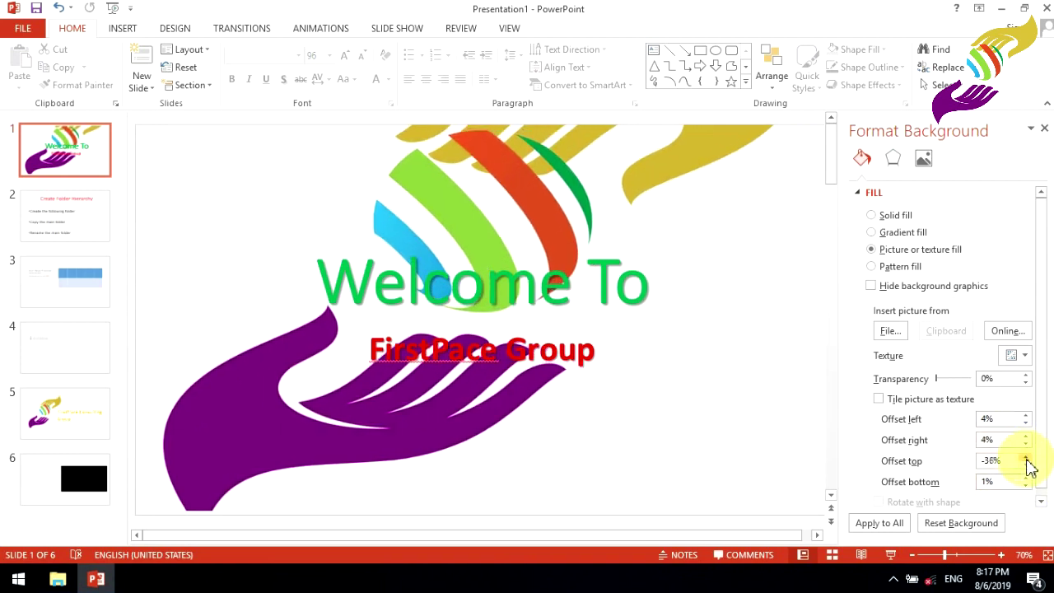
left_click(1027, 457)
left_click(1028, 457)
left_click(1027, 457)
left_click(1027, 459)
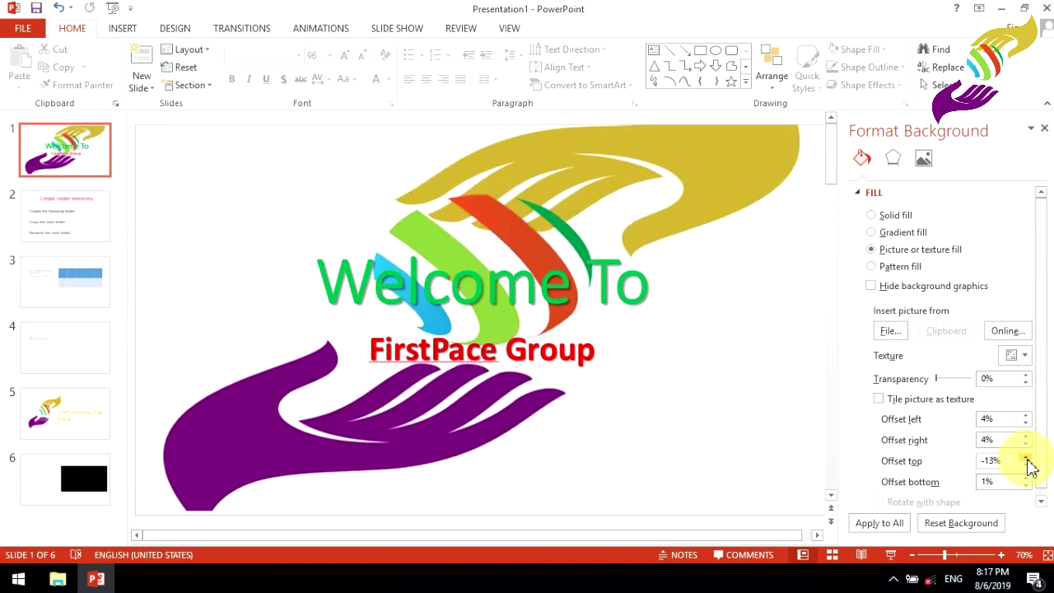
left_click(1027, 458)
left_click(1027, 459)
left_click(1028, 459)
left_click(1028, 458)
left_click(1027, 459)
left_click(1027, 459)
left_click(1027, 459)
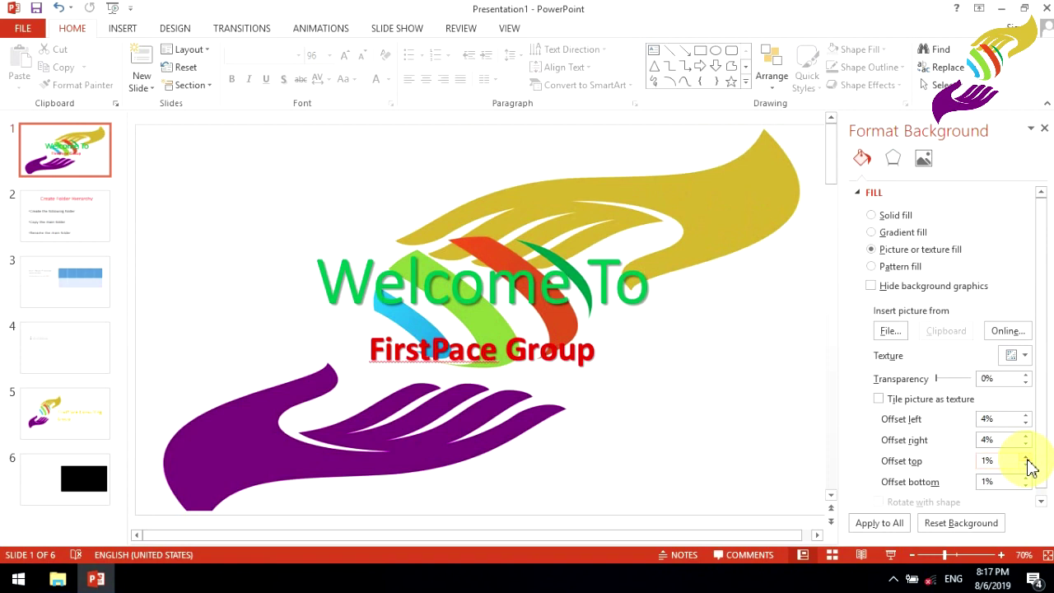
left_click(1027, 459)
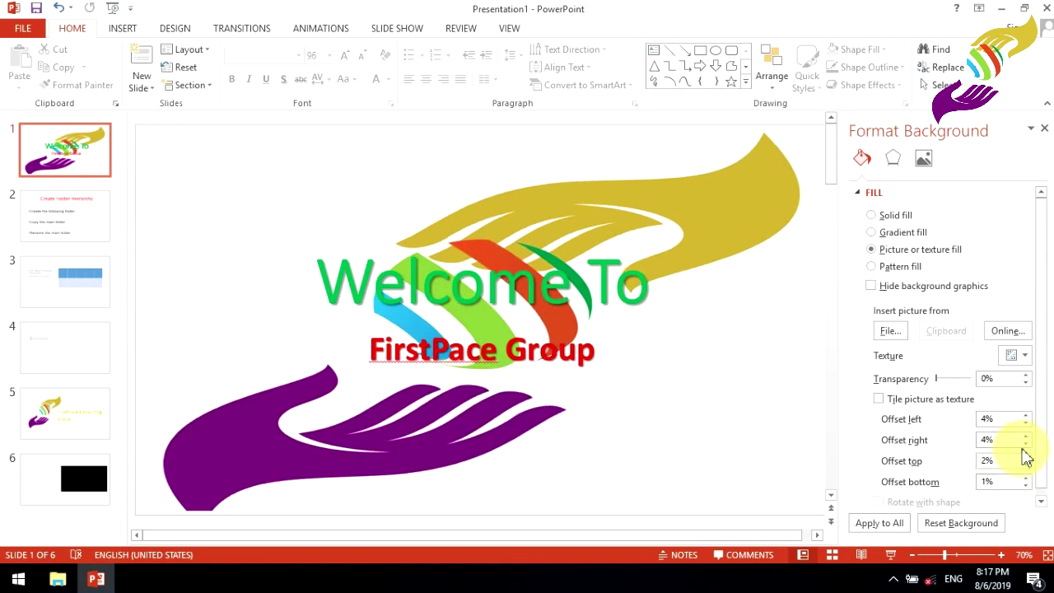
- Increase the right offset to 5% and the left offset to 7%
left_click(1026, 438)
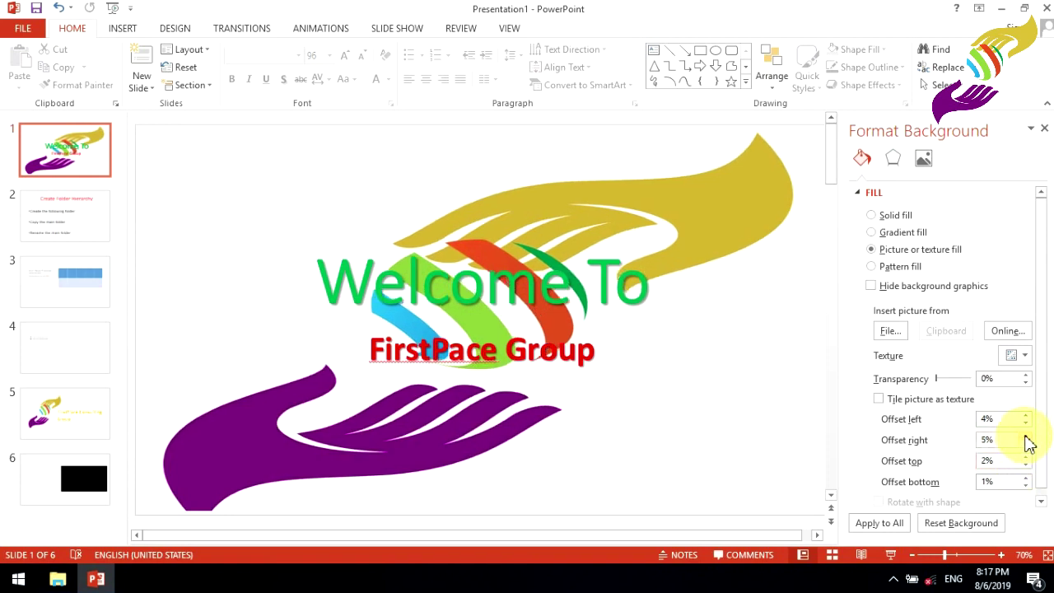
left_click(1027, 415)
left_click(1027, 416)
left_click(1027, 415)
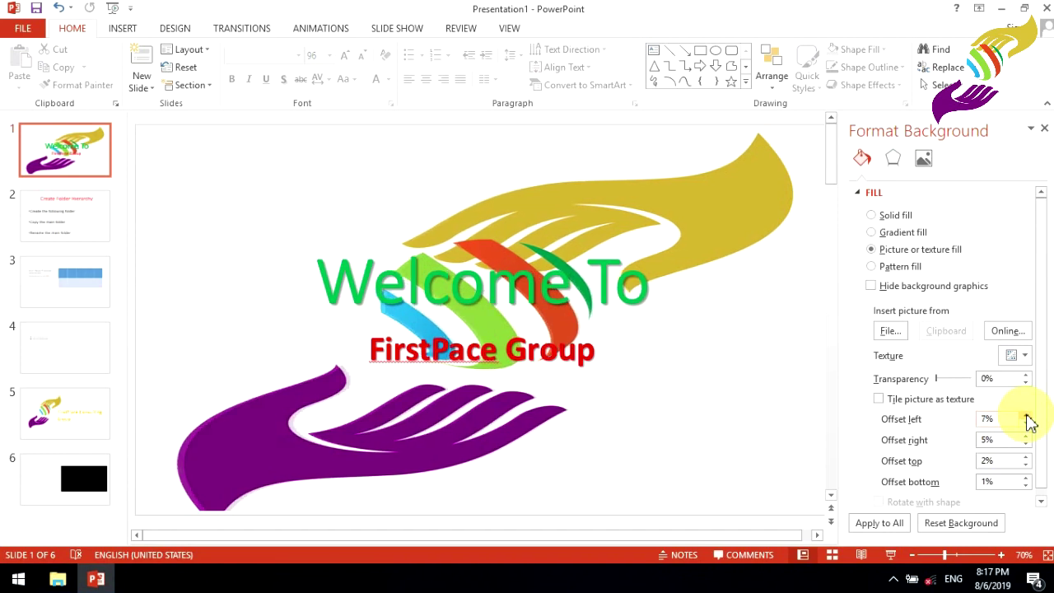
left_click(1027, 415)
left_click(1027, 415)
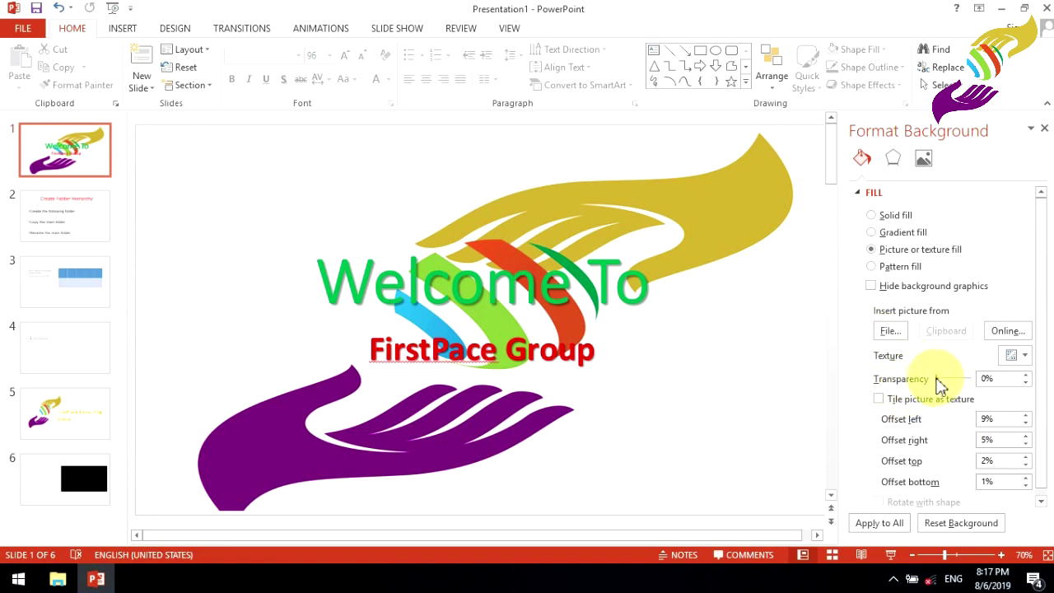
- Set the hand-logo background to 88% transparency and close the Format Background pane
mouse_move(945, 386)
left_mouse_down()
mouse_move(980, 387)
mouse_move(962, 394)
mouse_move(972, 394)
left_mouse_up()
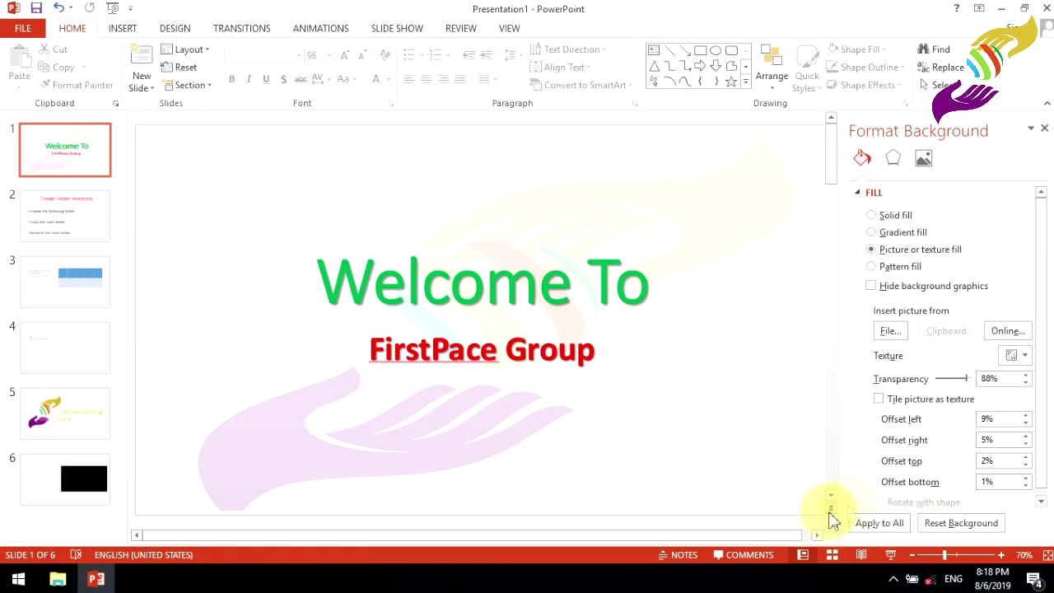
left_click_drag(1046, 368, 1045, 436)
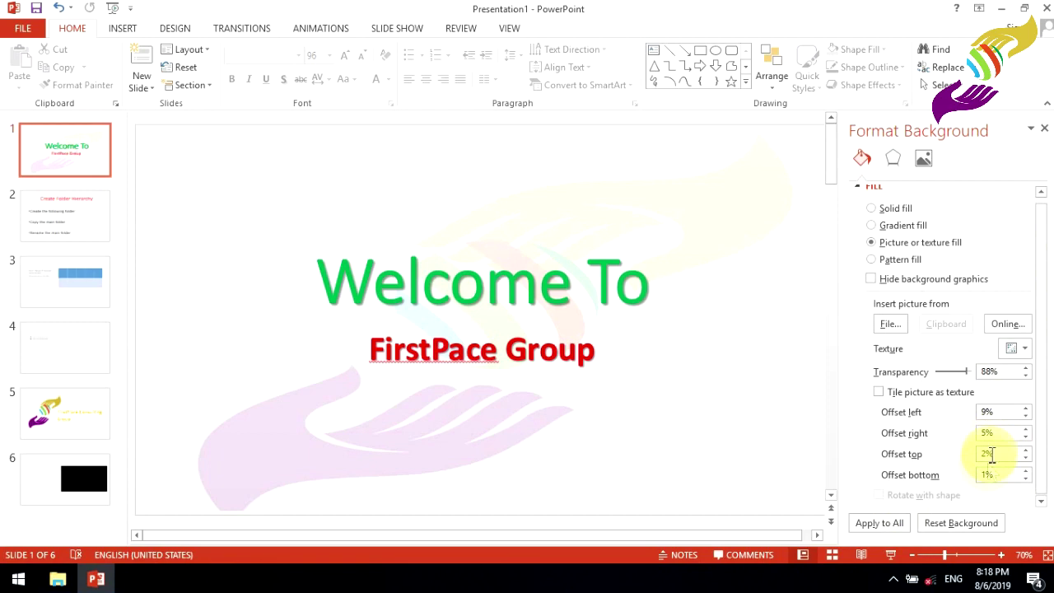
left_click(1044, 130)
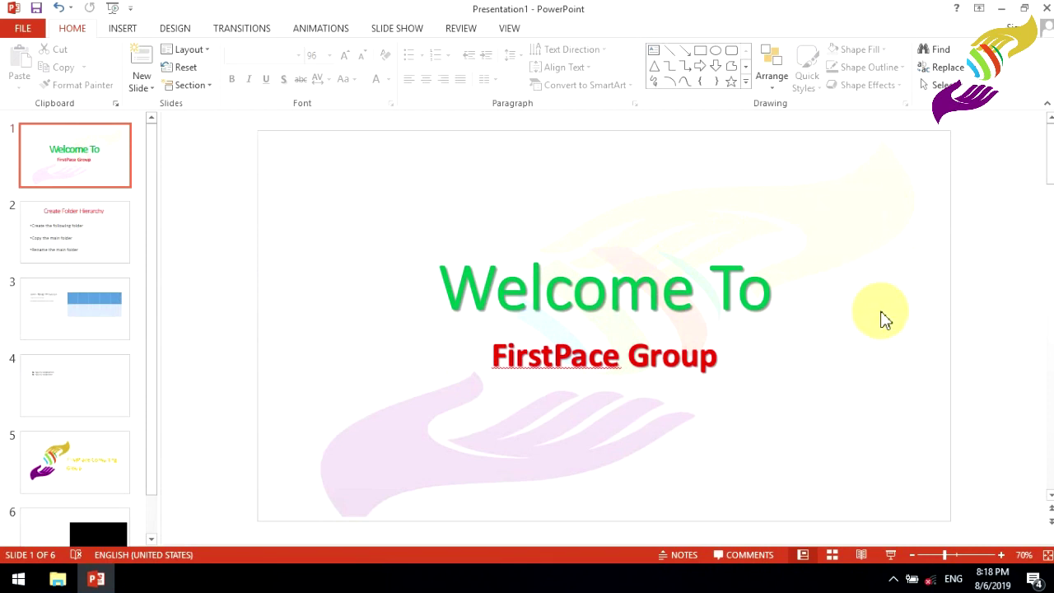
- Apply the green Facet theme to slide 2, 'Create Folder Hierarchy', only
left_click(67, 237)
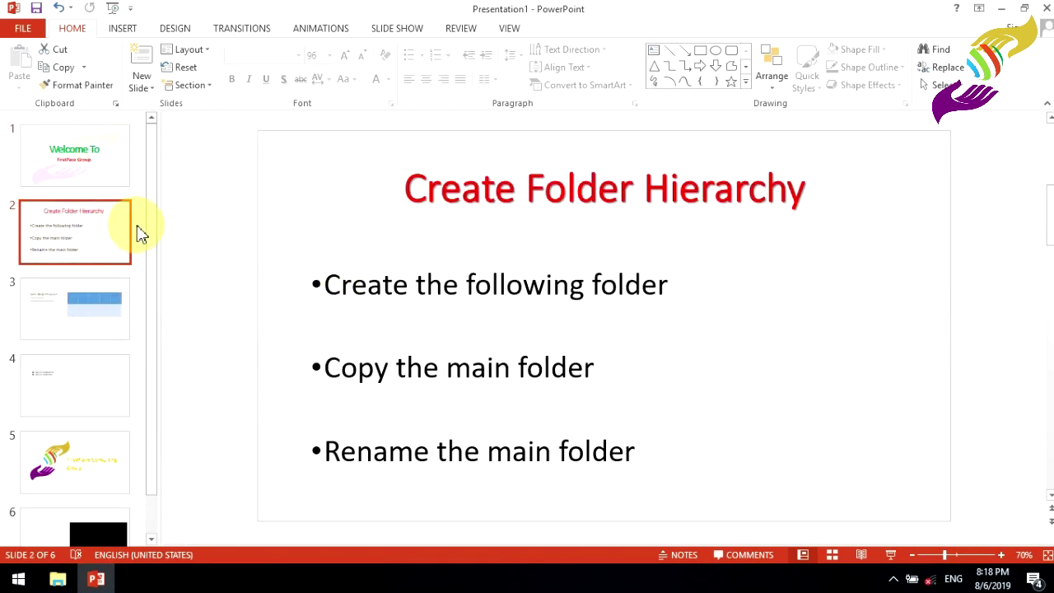
left_click(175, 32)
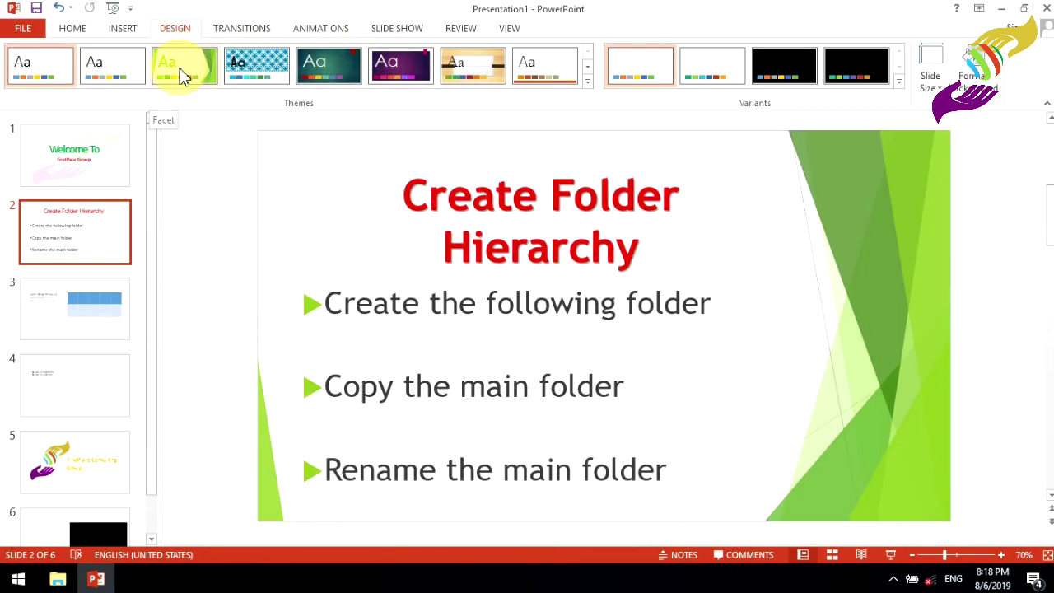
left_click(182, 78)
right_click(180, 72)
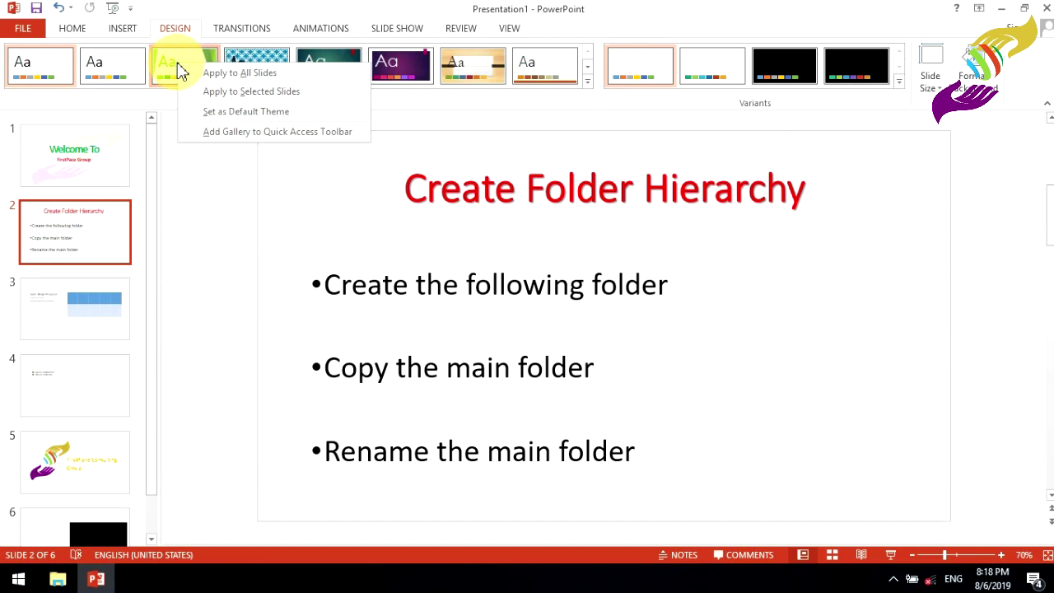
left_click(260, 92)
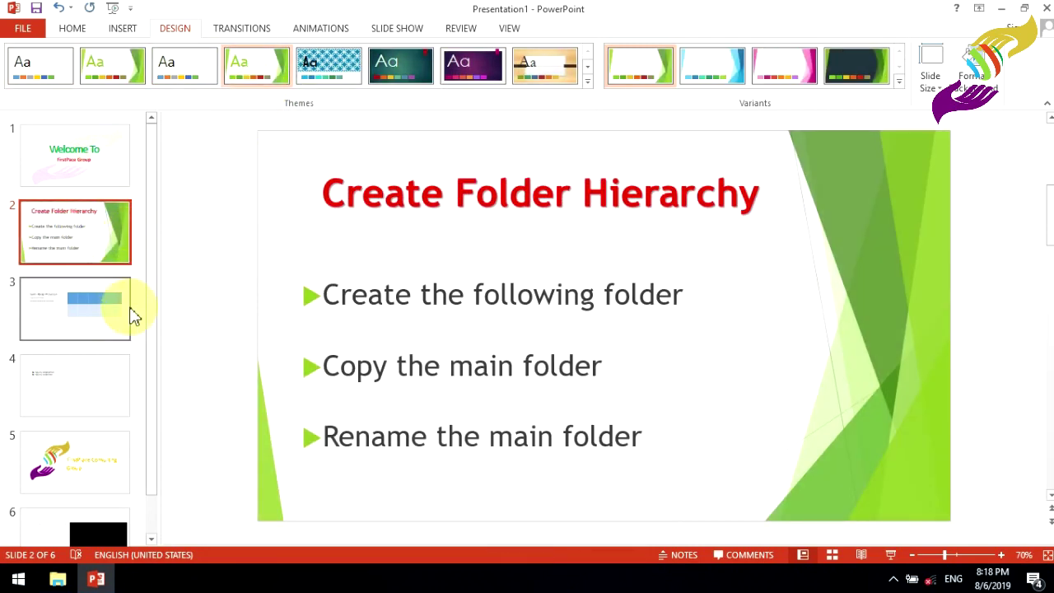
left_click(66, 311)
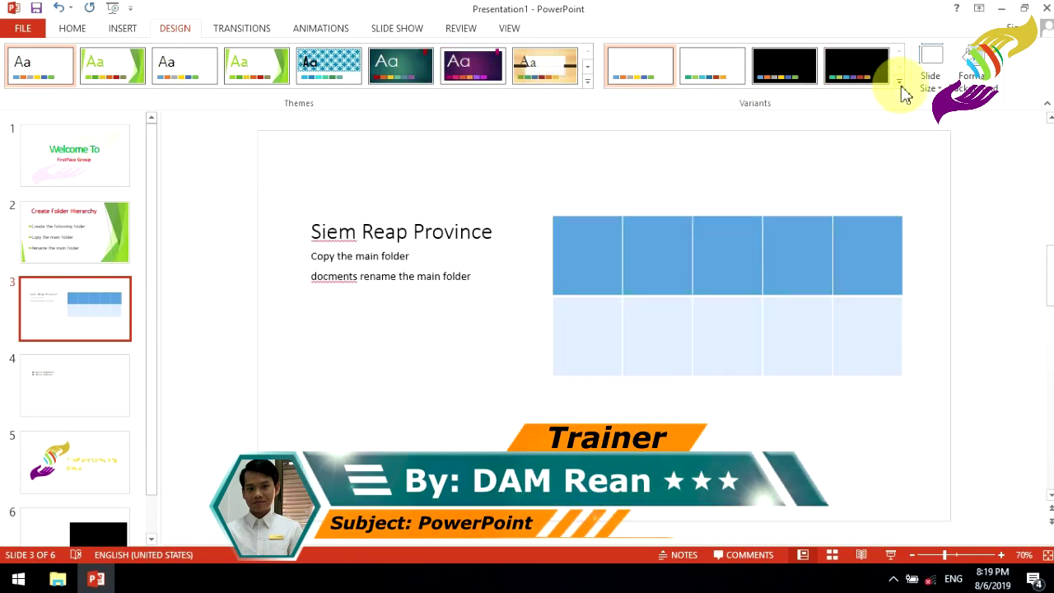
- Apply the wood-framed Organic theme to slide 3, 'Siem Reap Province', alone
left_click(901, 88)
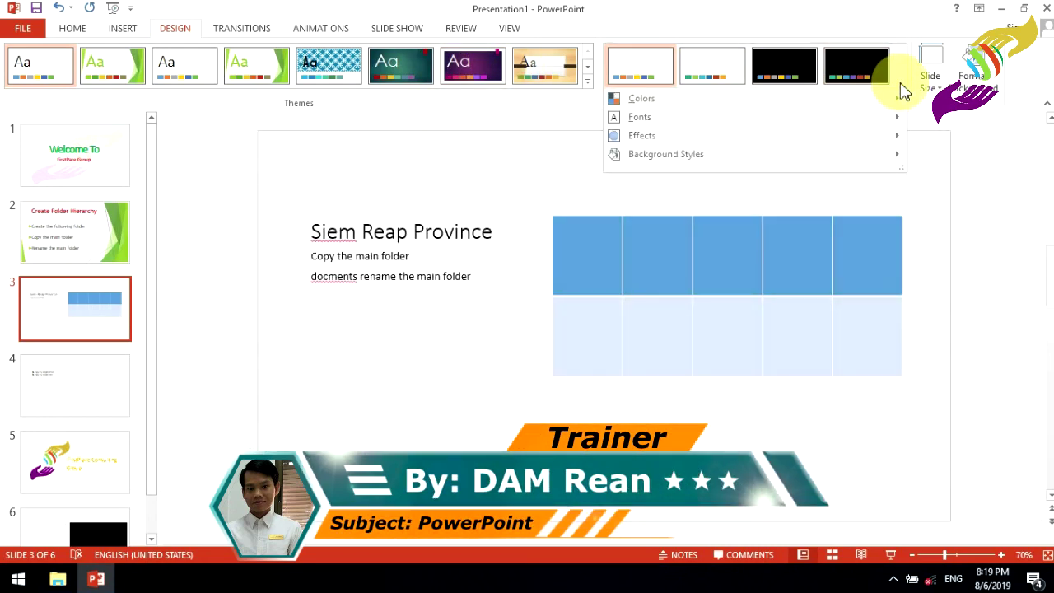
left_click(783, 17)
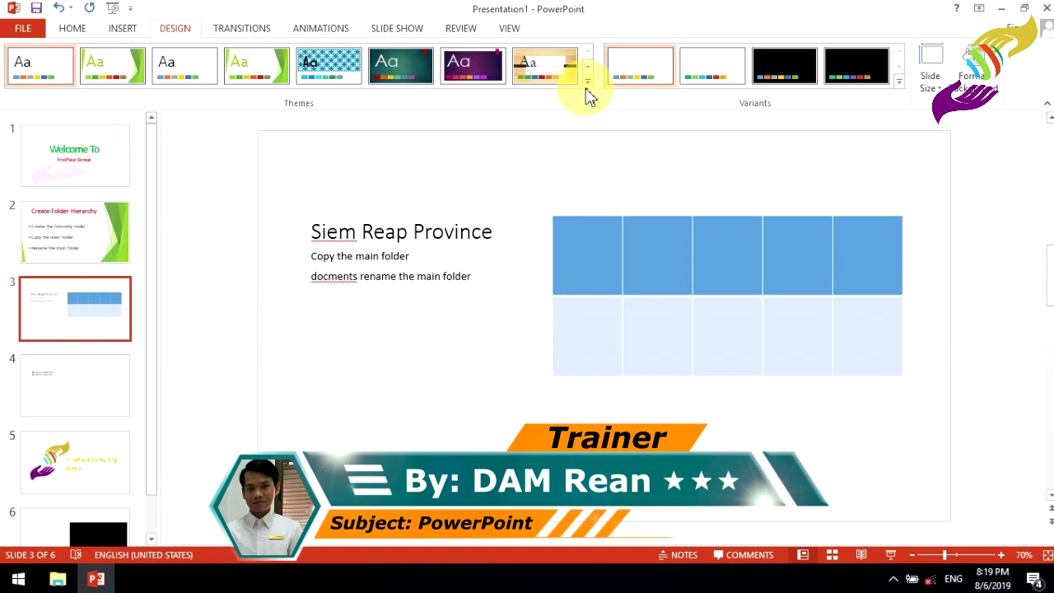
left_click(588, 86)
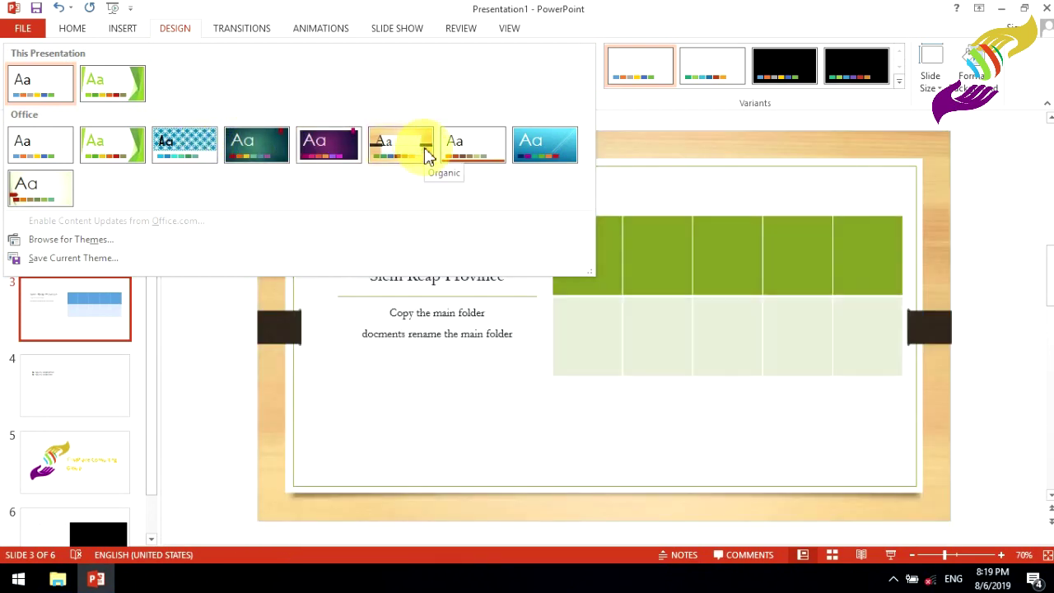
right_click(409, 153)
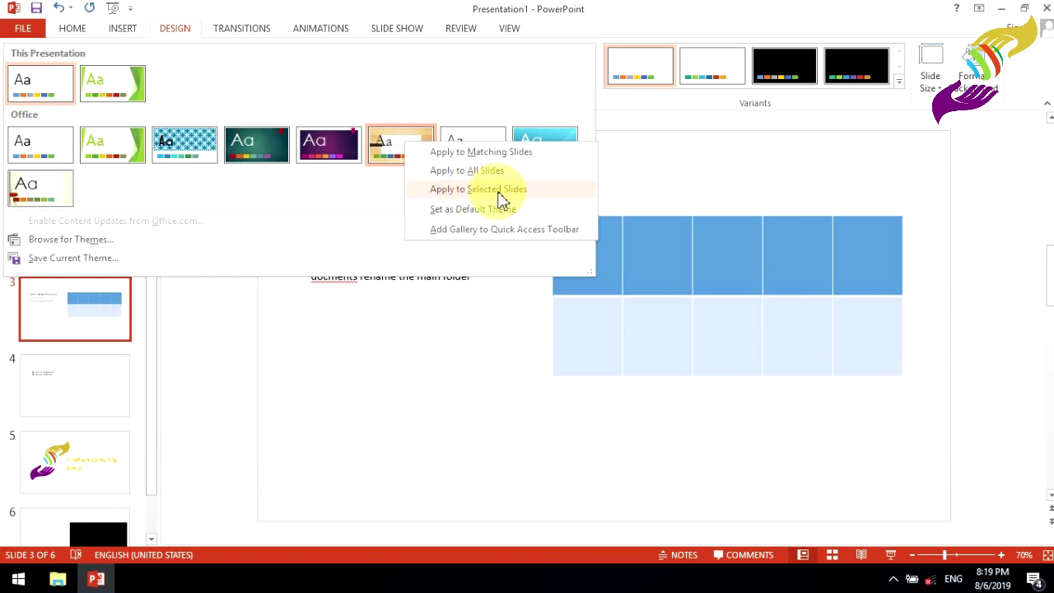
left_click(503, 191)
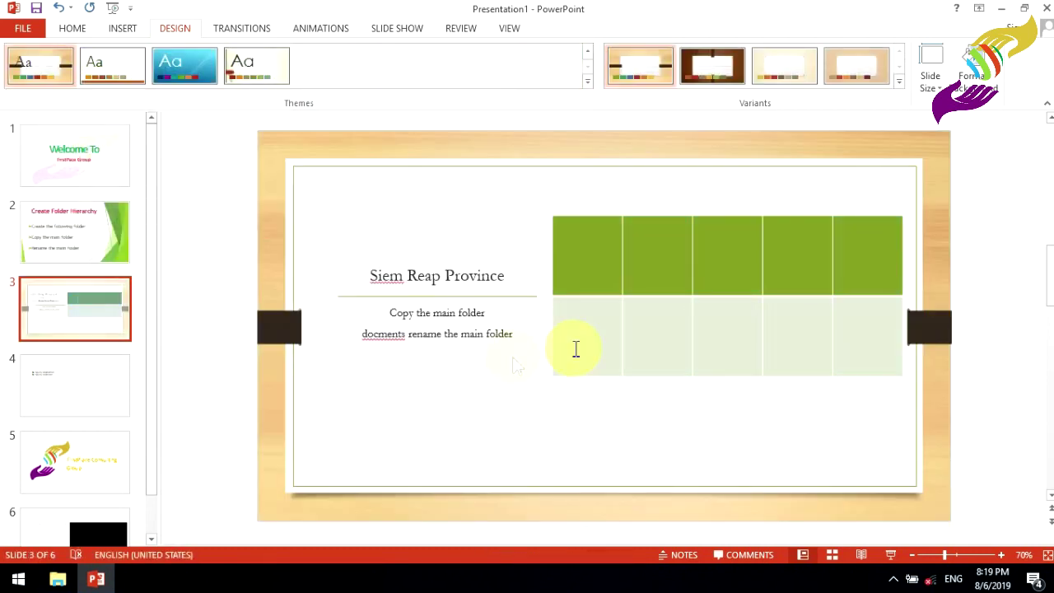
left_click(69, 389)
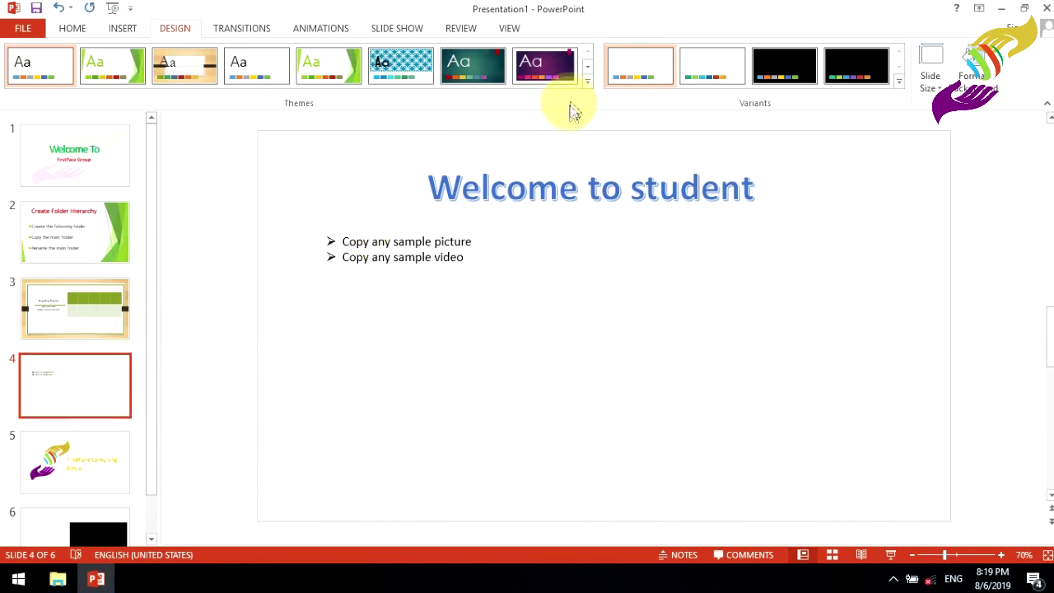
- Apply the last theme in the gallery to every slide, then undo it
left_click(588, 83)
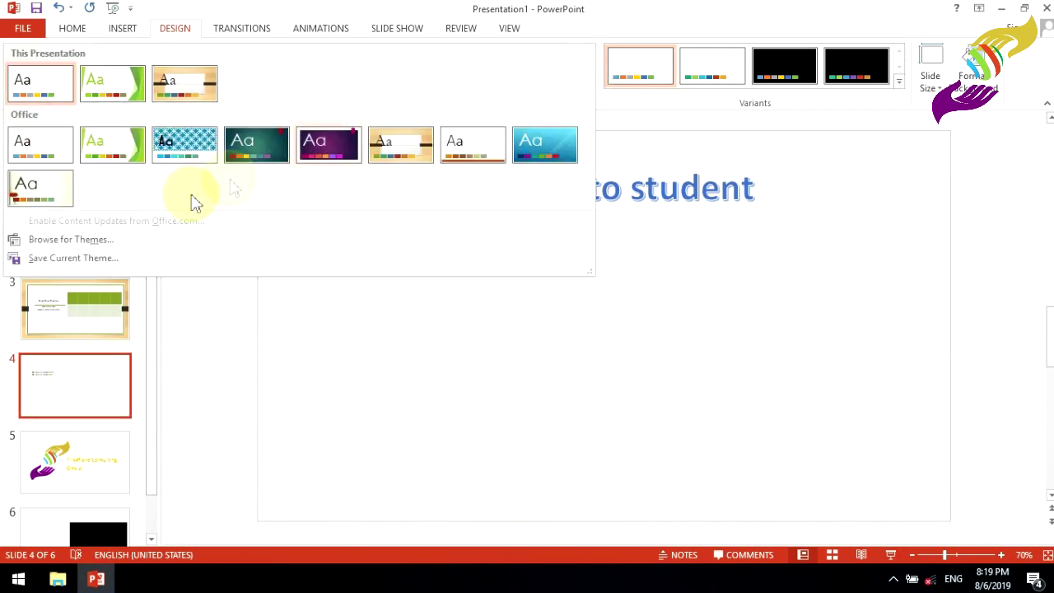
right_click(33, 199)
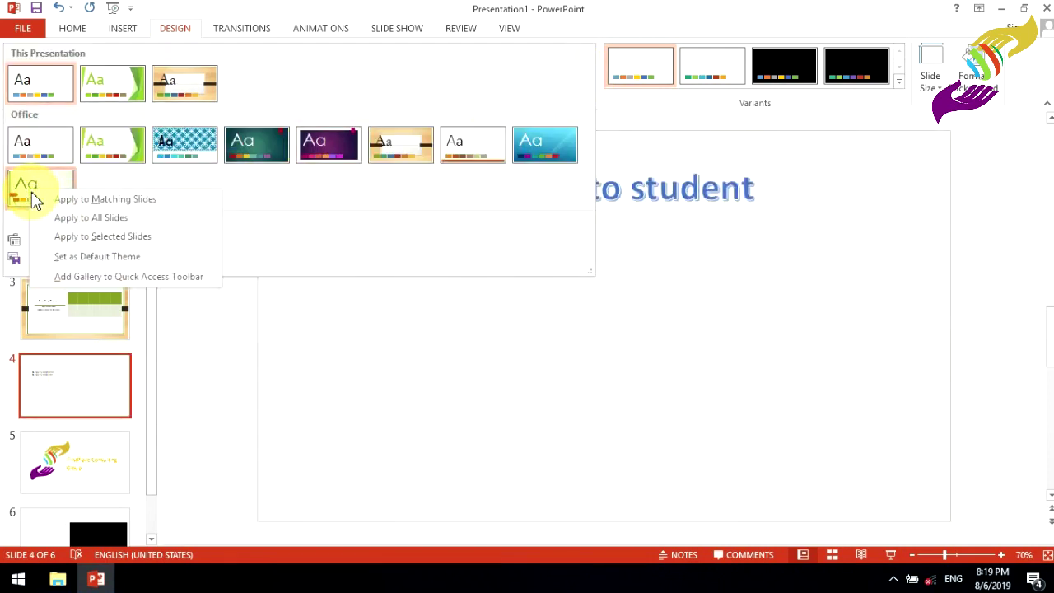
left_click(97, 219)
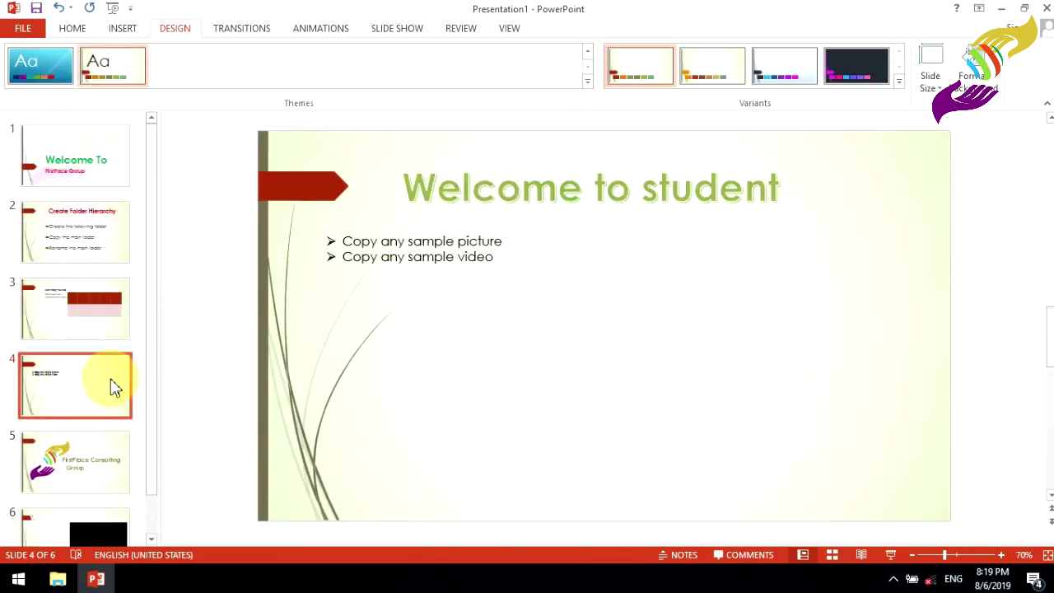
scroll(107, 375, "down", 1)
scroll(101, 367, "up", 1)
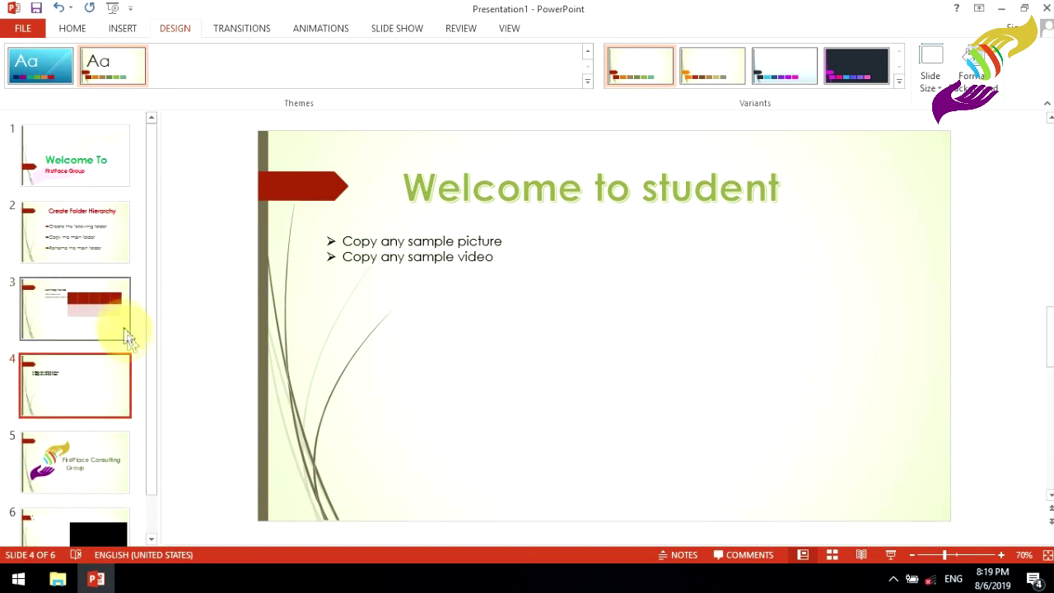
key("ctrl+z")
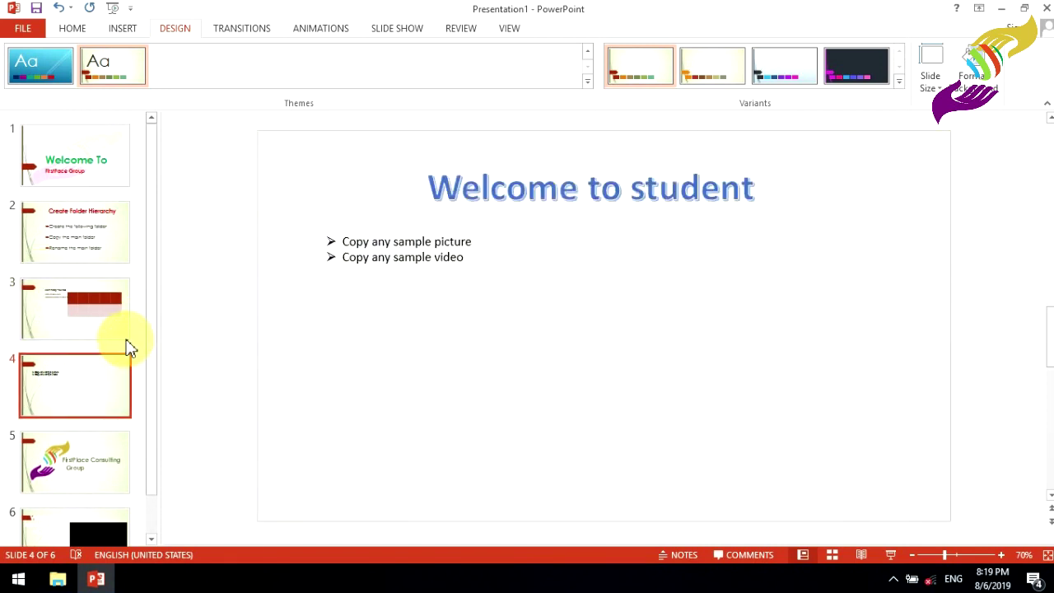
- Apply the purple magenta-accent theme to slide 4 alone, then show slide 5
right_click(68, 383)
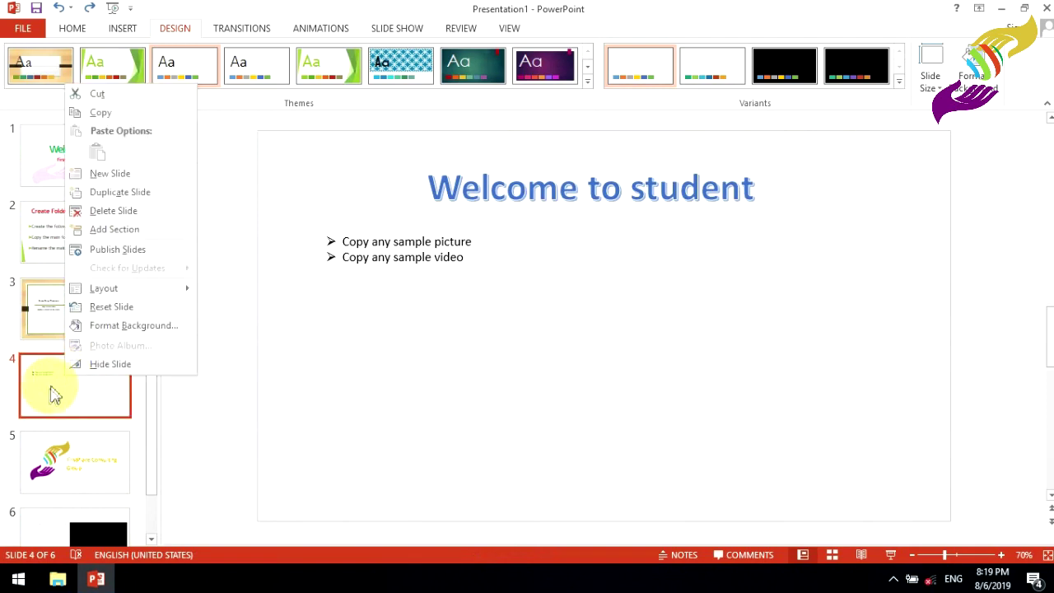
left_click(51, 394)
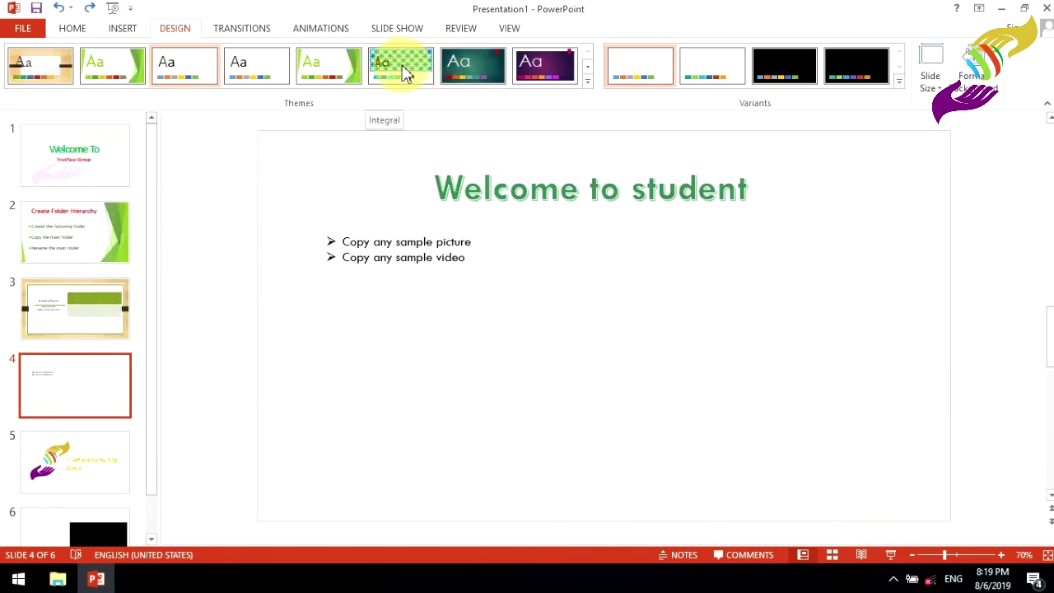
right_click(541, 67)
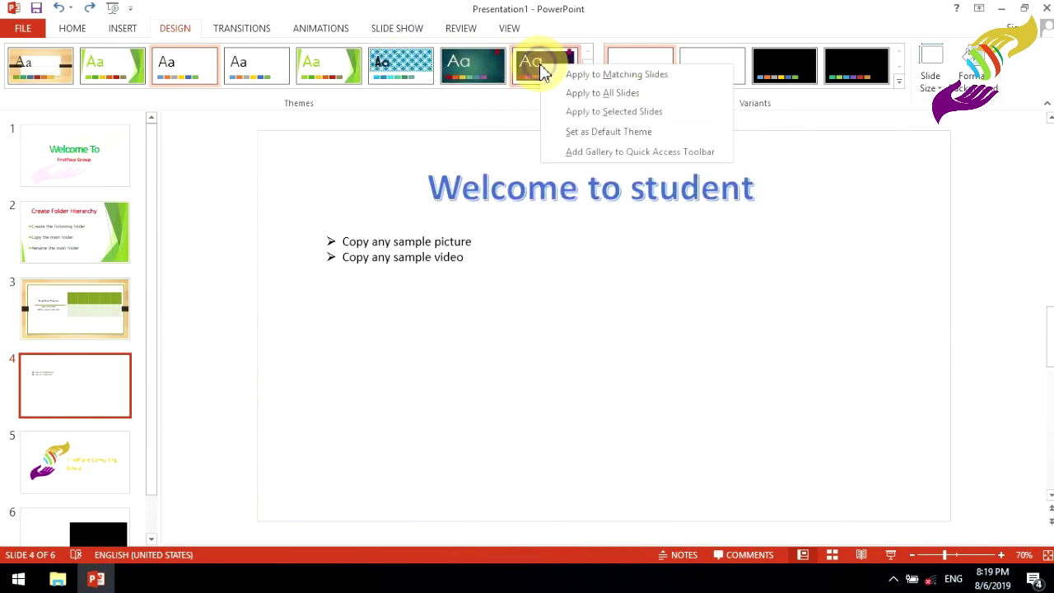
left_click(631, 111)
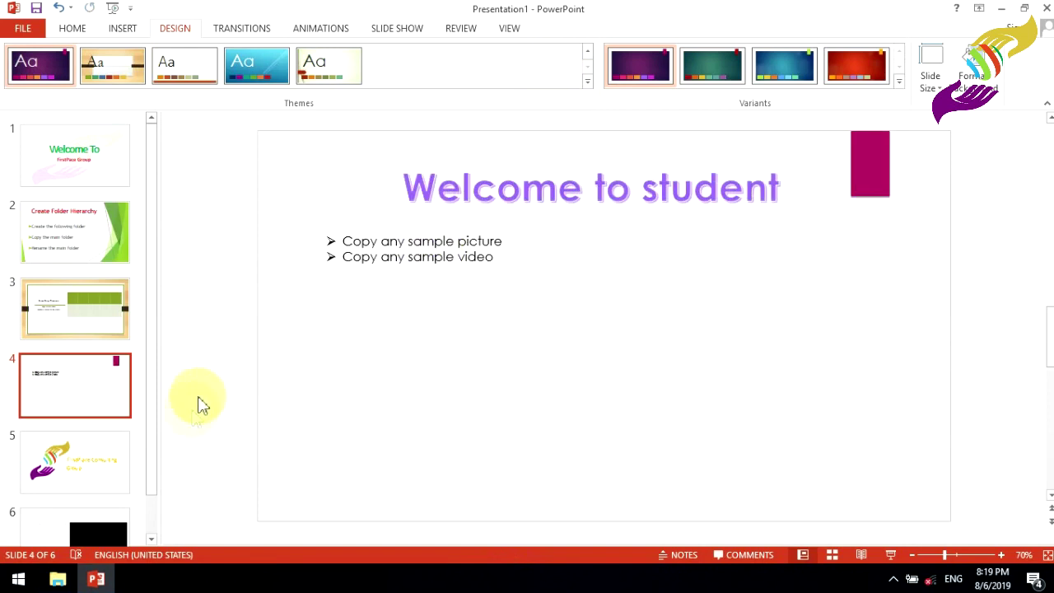
scroll(54, 451, "down", 1)
left_click(72, 433)
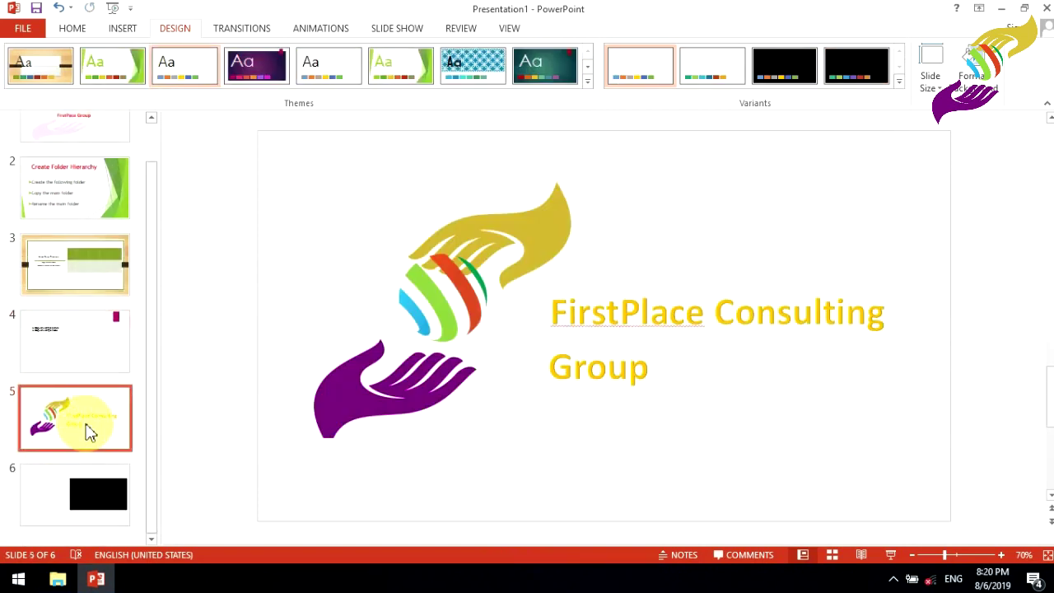
- Give slide 1, 'Welcome To FirstPace Group', a Random Bars transition lasting 01.00
left_click(70, 498)
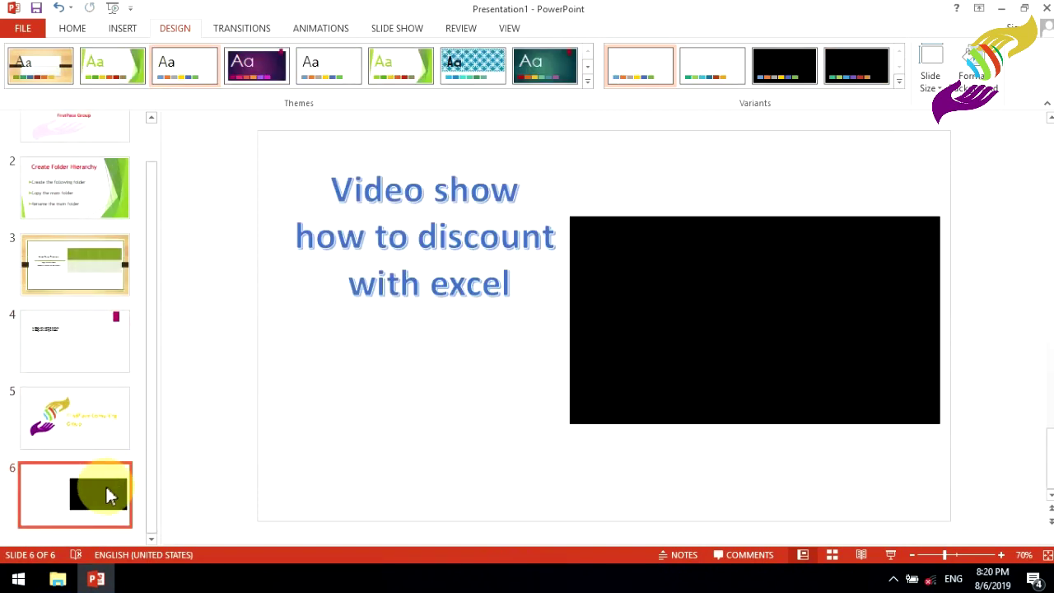
scroll(94, 309, "up", 2)
left_click(93, 161)
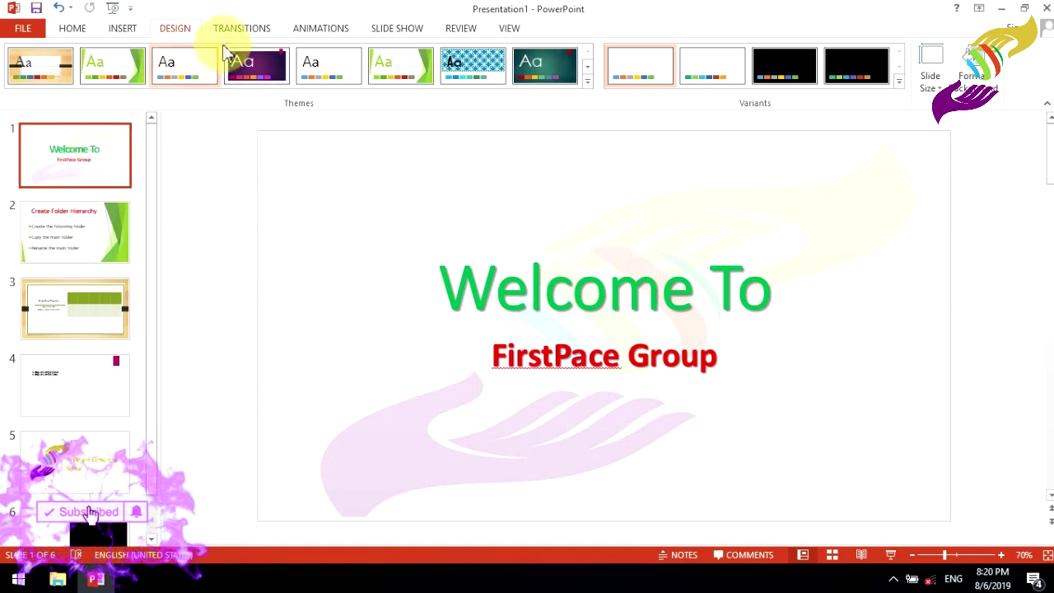
left_click(239, 33)
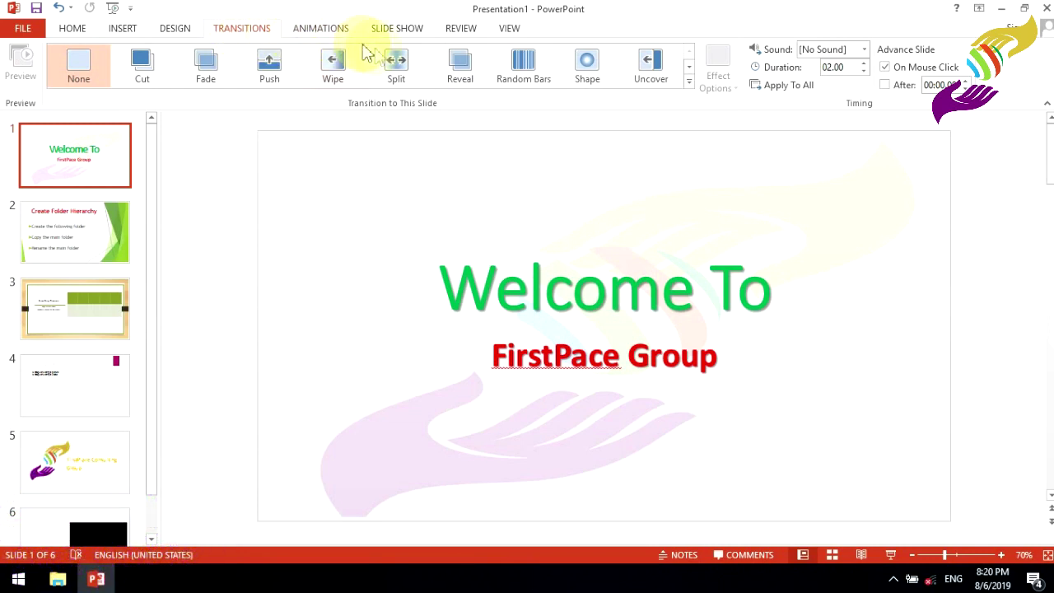
left_click(530, 69)
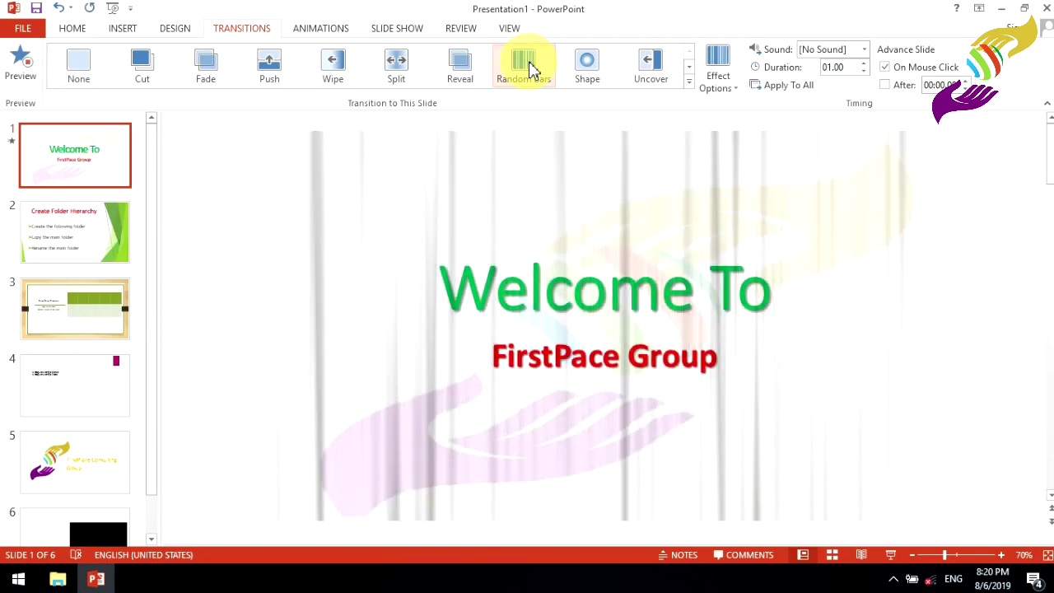
left_click(73, 241)
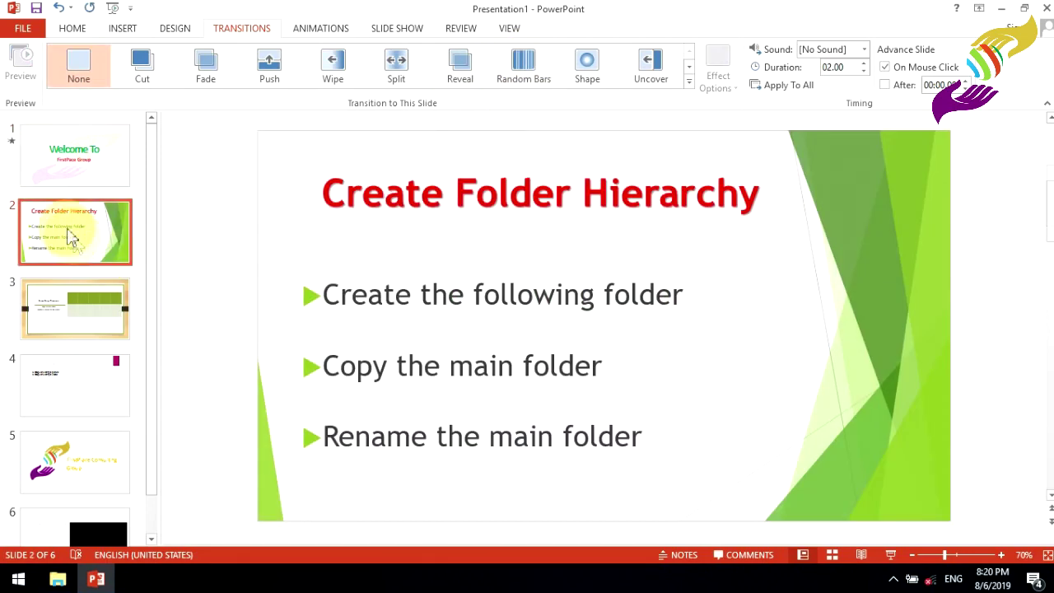
- Give slide 2 an Origami, slide 3 a Ferris Wheel, and slide 4 a Doors transition
left_click(690, 89)
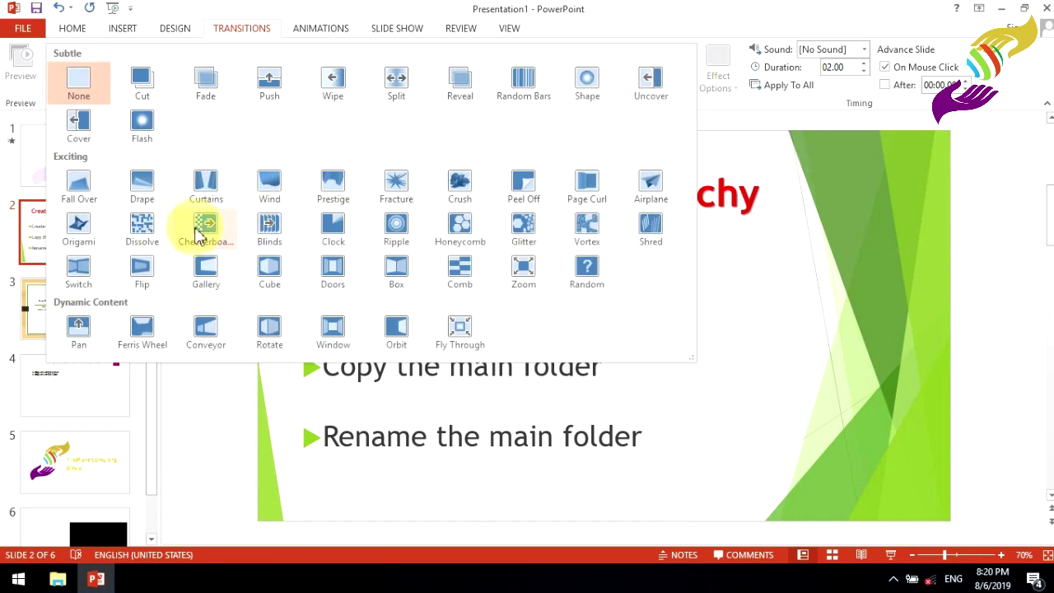
left_click(79, 225)
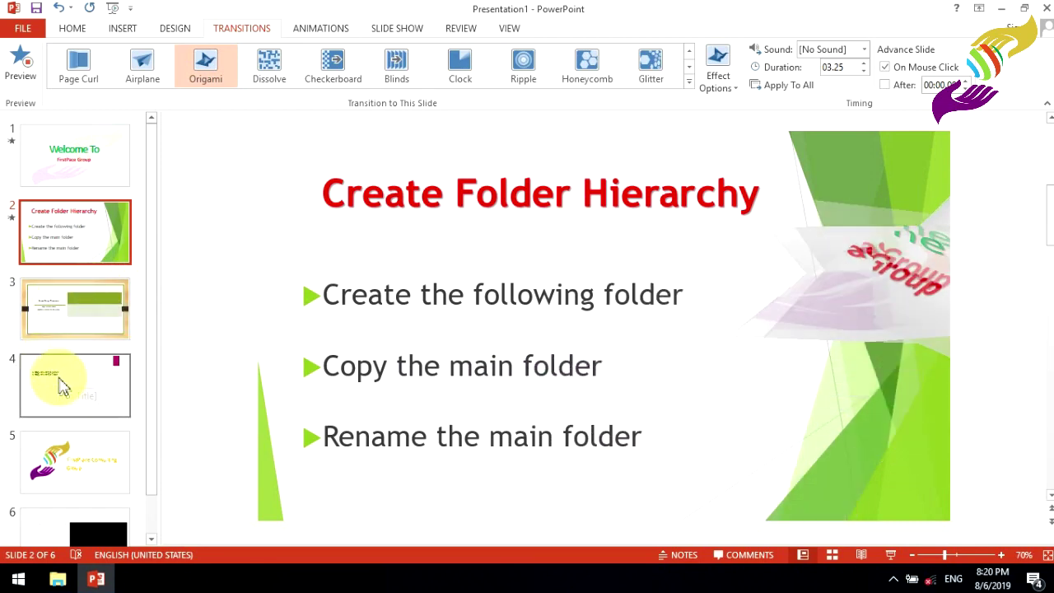
left_click(67, 320)
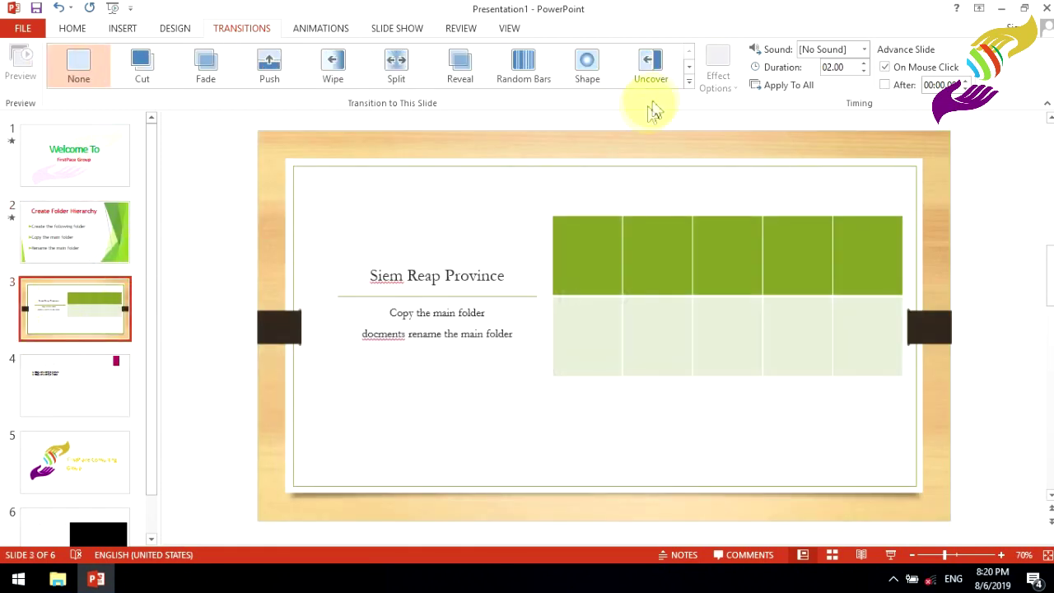
left_click(689, 81)
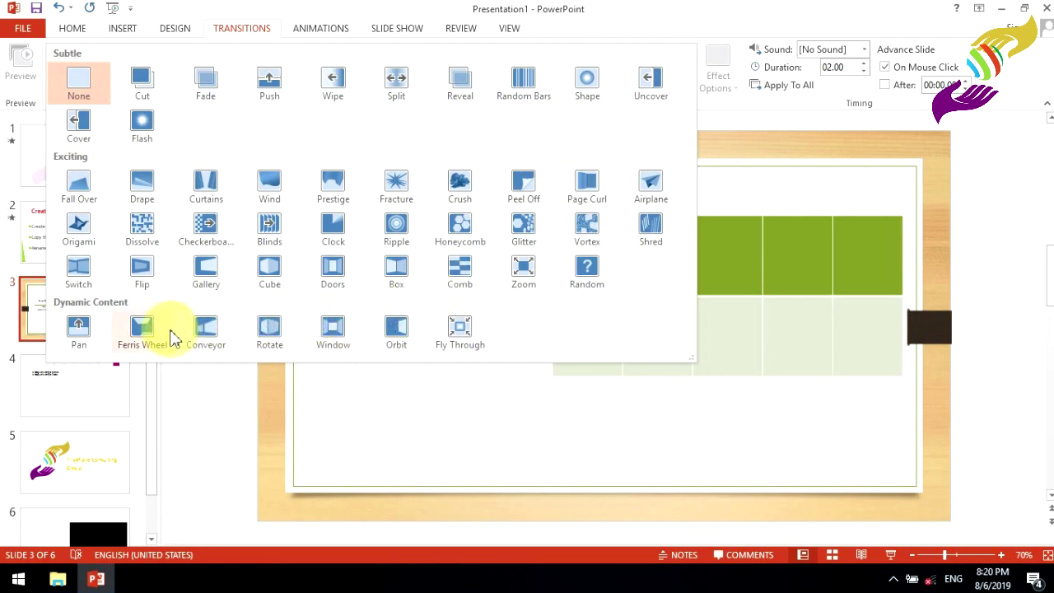
left_click(142, 329)
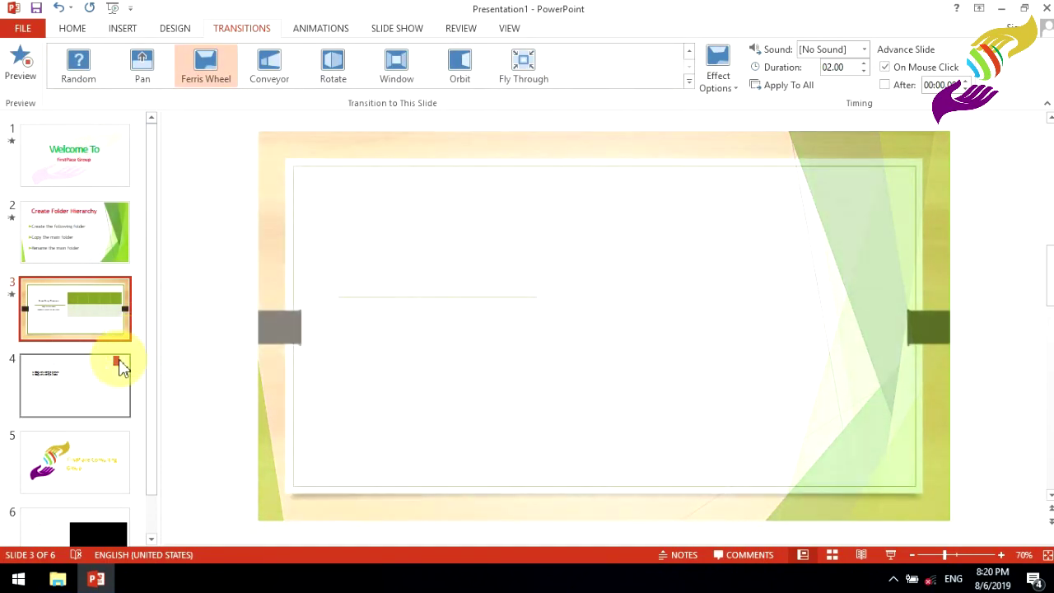
left_click(57, 401)
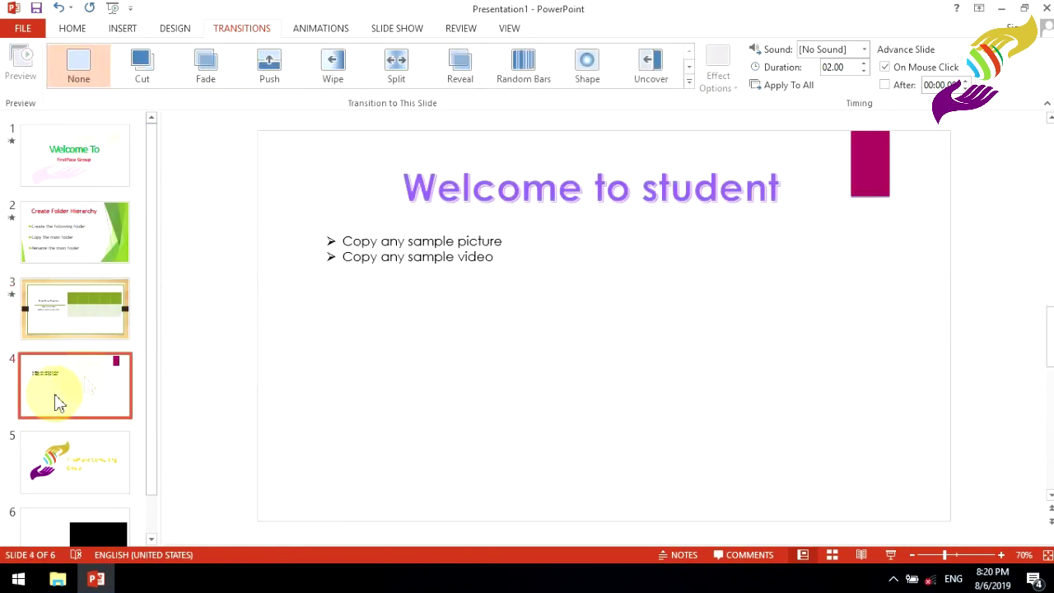
left_click(690, 82)
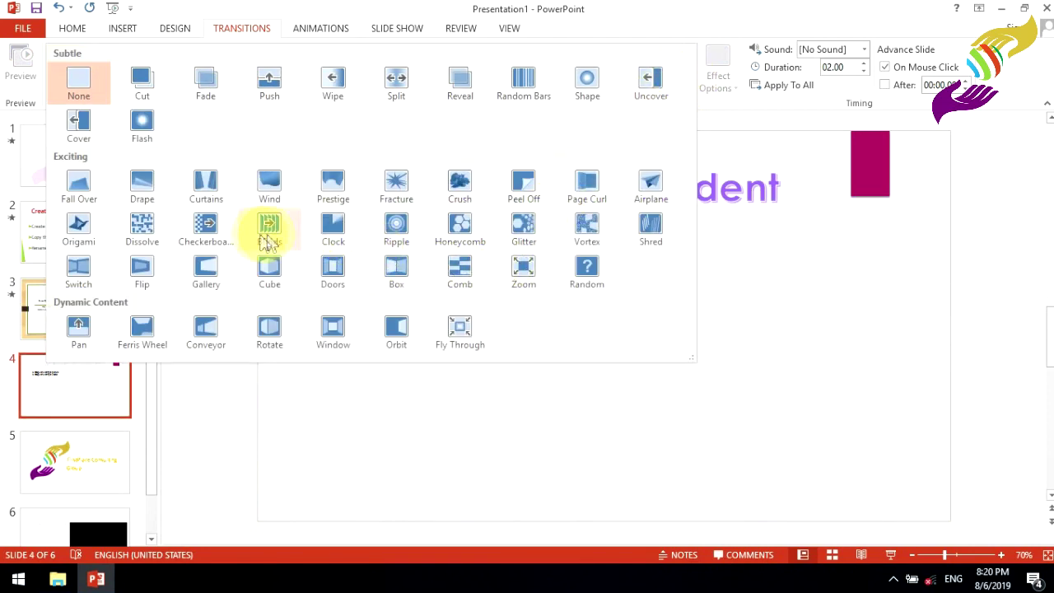
left_click(332, 272)
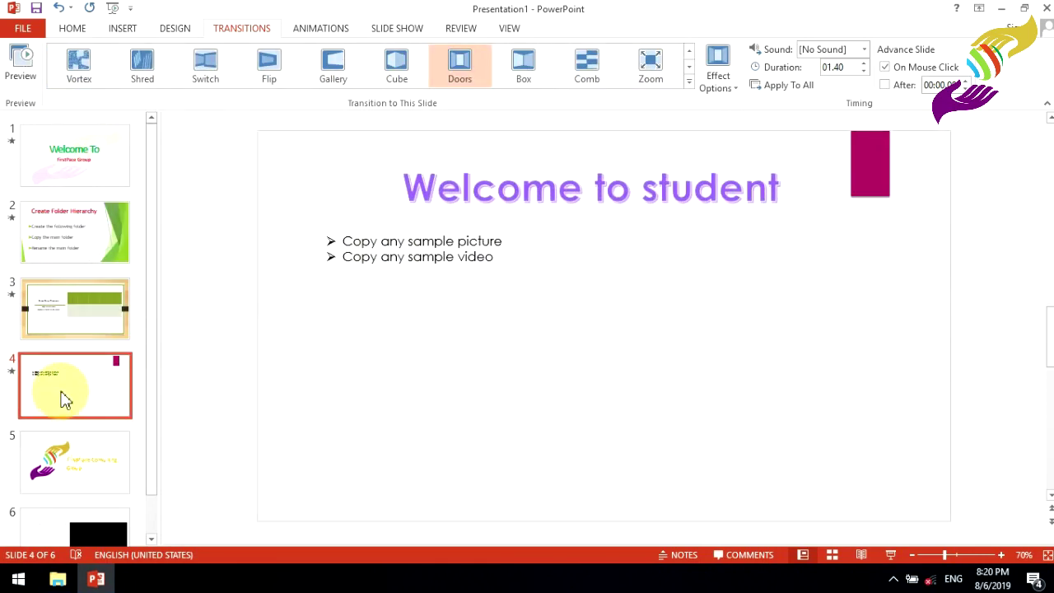
- Give slide 5, the logo slide, an Airplane transition from the full transitions gallery
left_click(74, 468)
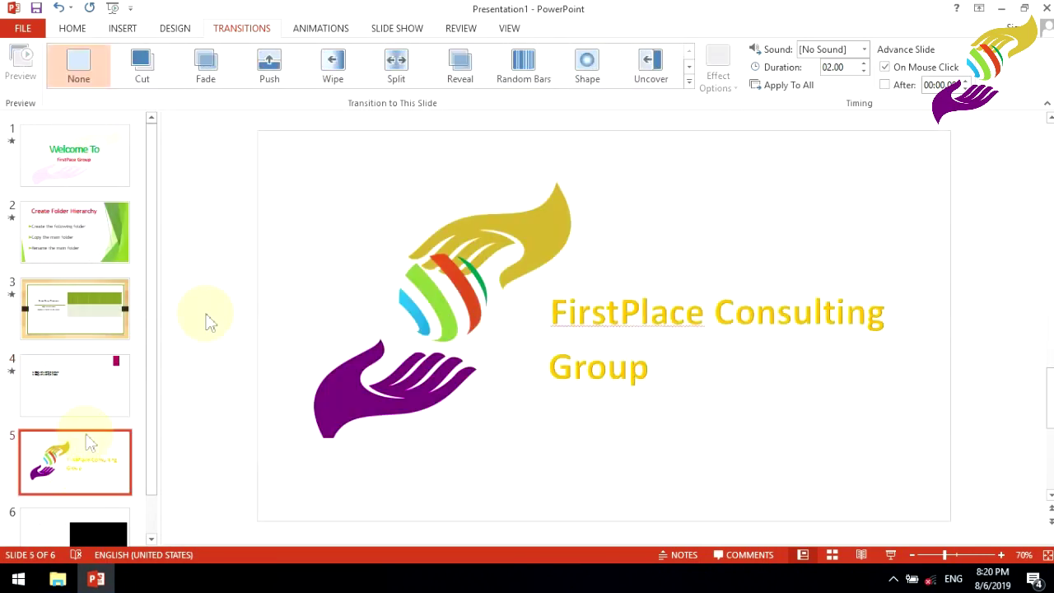
left_click(690, 83)
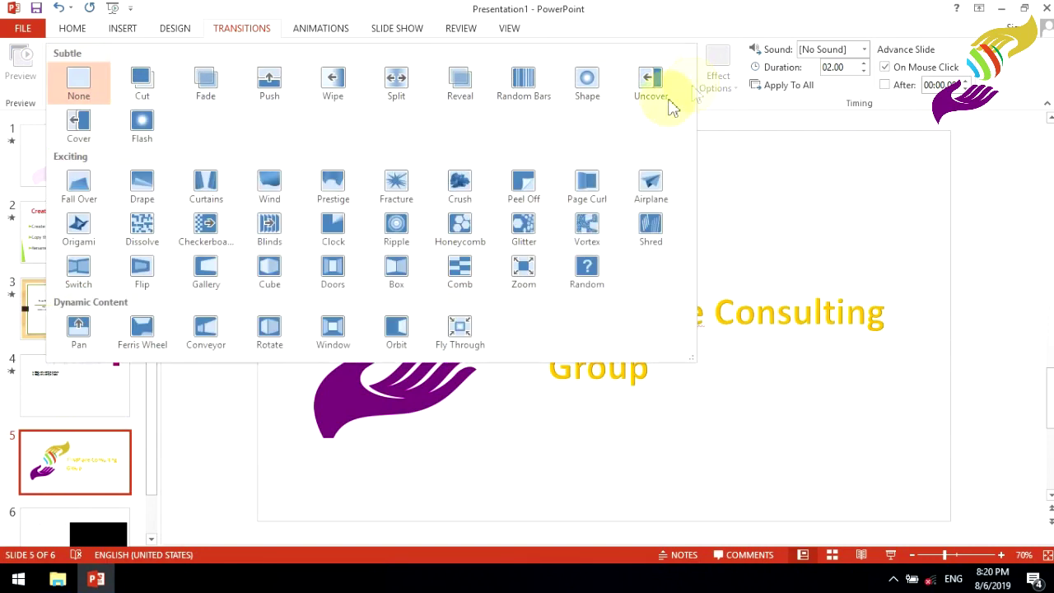
left_click(640, 184)
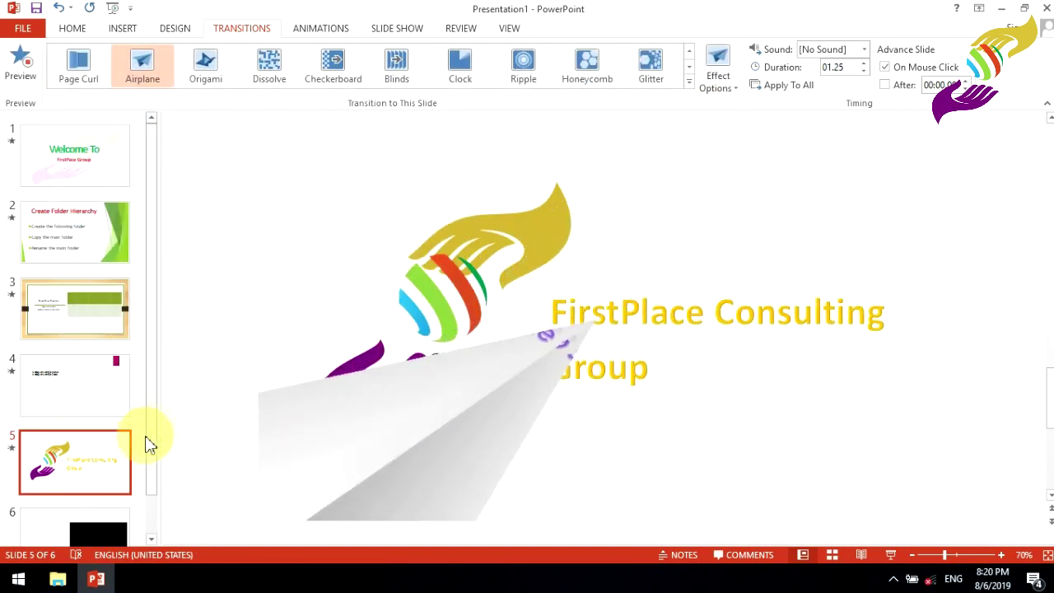
- Give slide 6, the video slide, a Split transition, then return to the Welcome To title slide
scroll(101, 428, "down", 1)
left_click(89, 485)
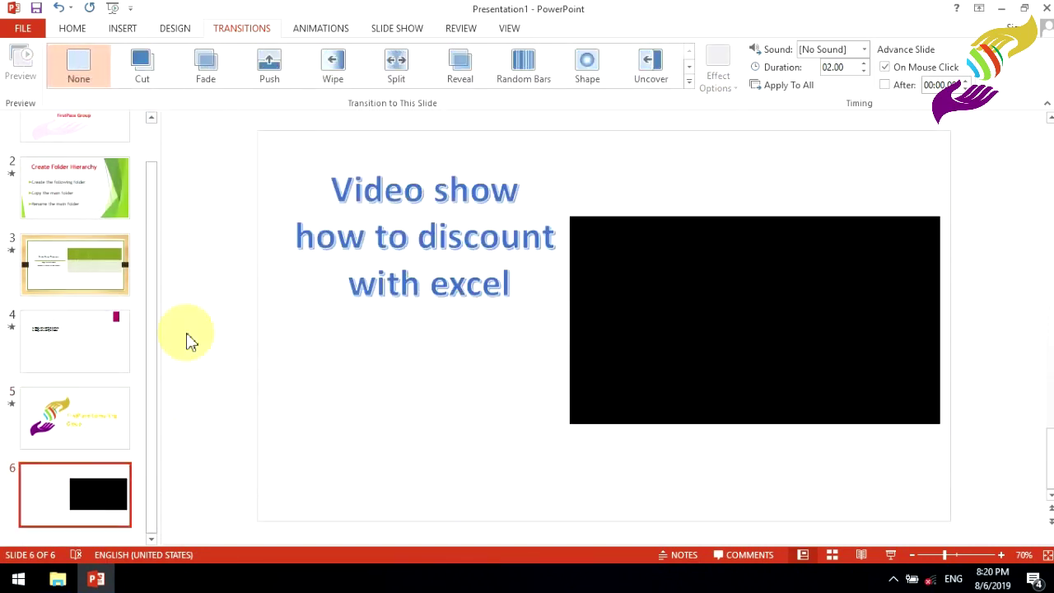
left_click(395, 64)
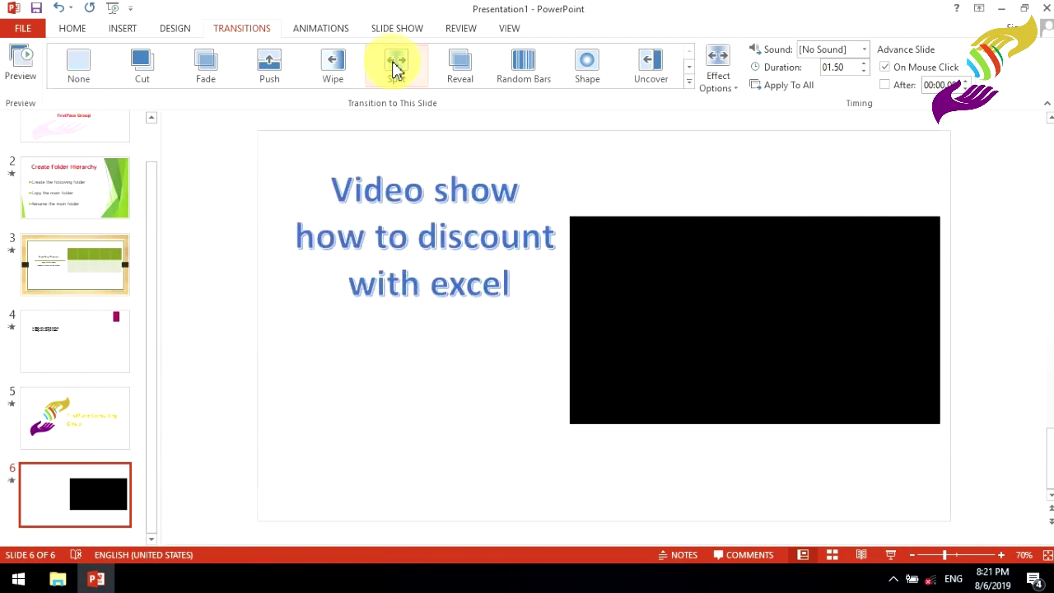
scroll(128, 252, "up", 3)
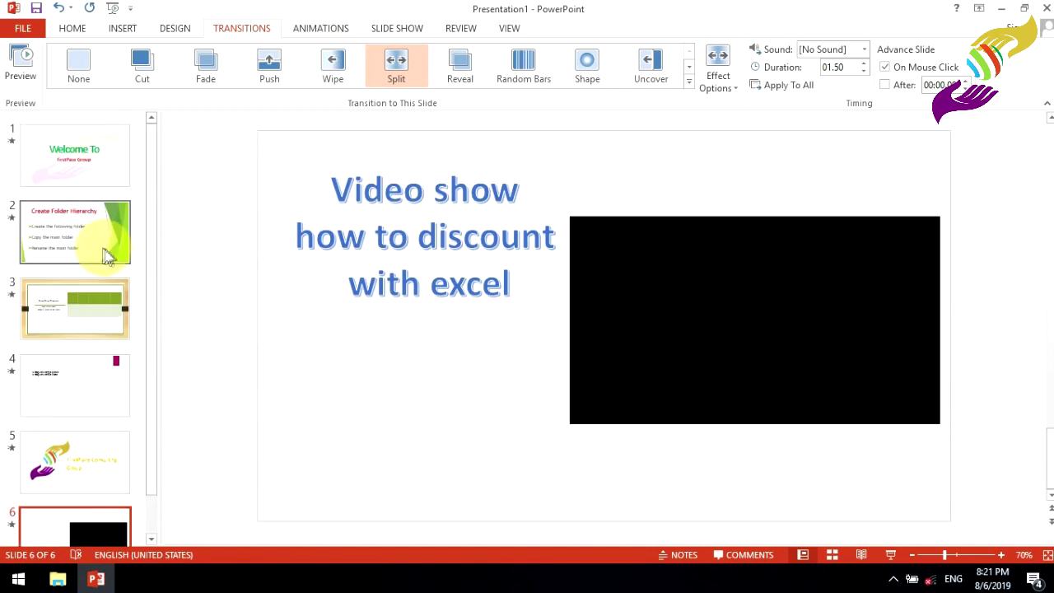
left_click(77, 164)
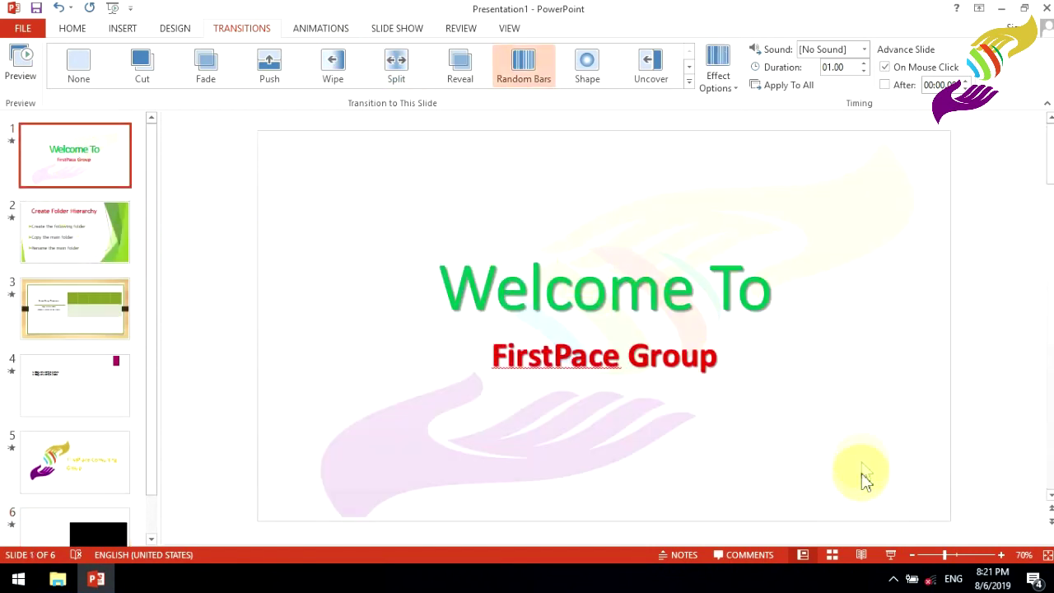
left_click(892, 555)
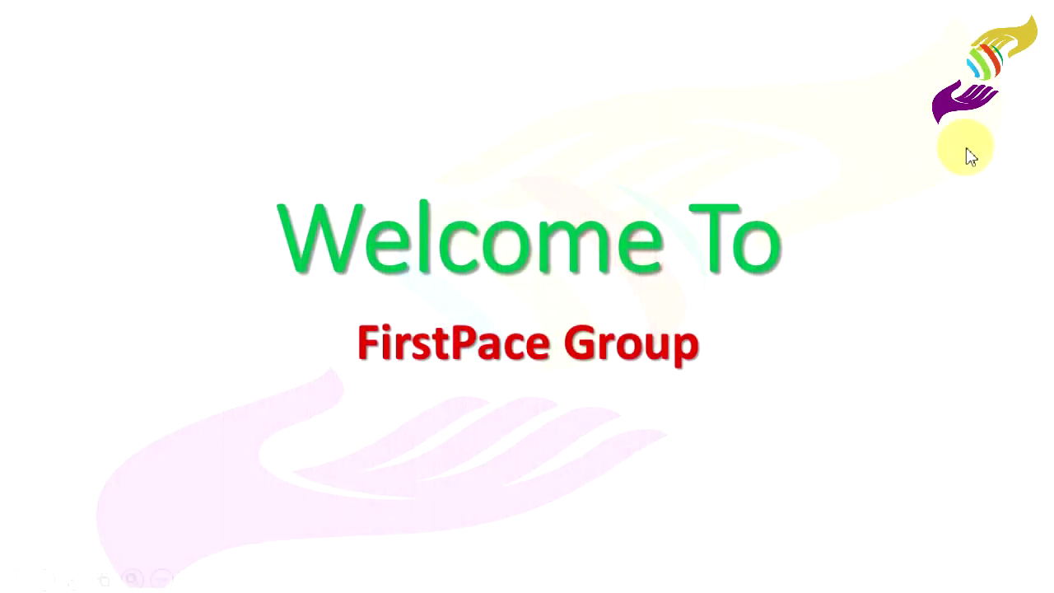
left_click(1013, 89)
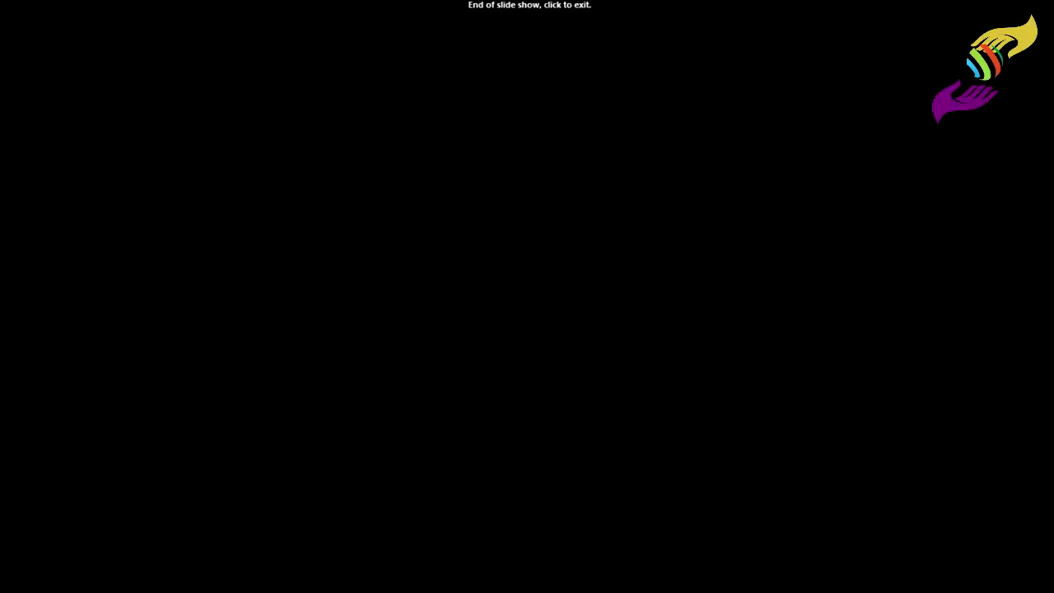
left_click(404, 299)
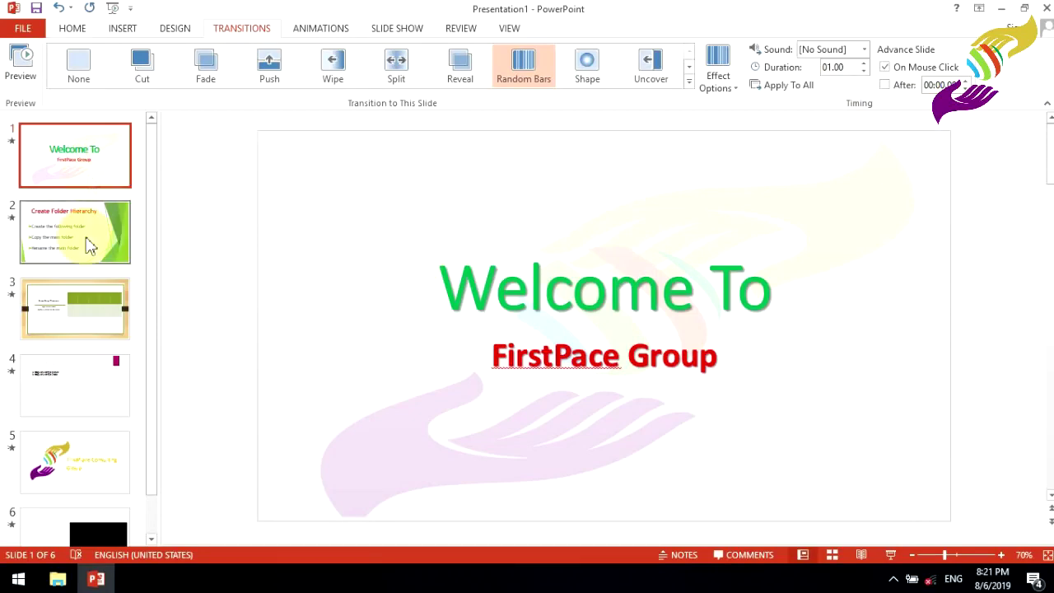
- Check slide 2's transition setting and go back to the title slide
left_click(74, 245)
left_click(66, 177)
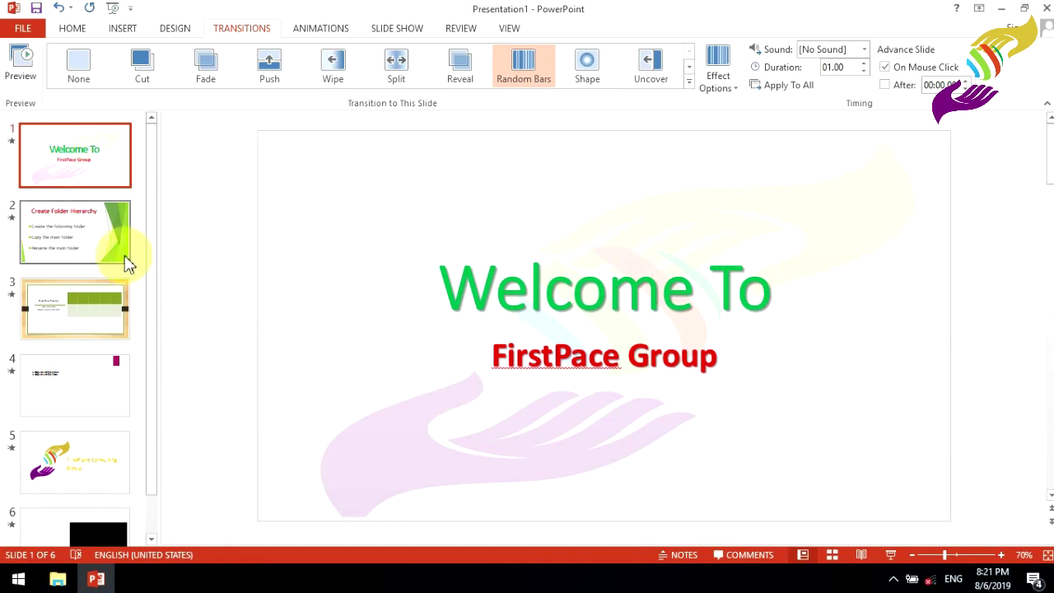
left_click(71, 237)
left_click(70, 167)
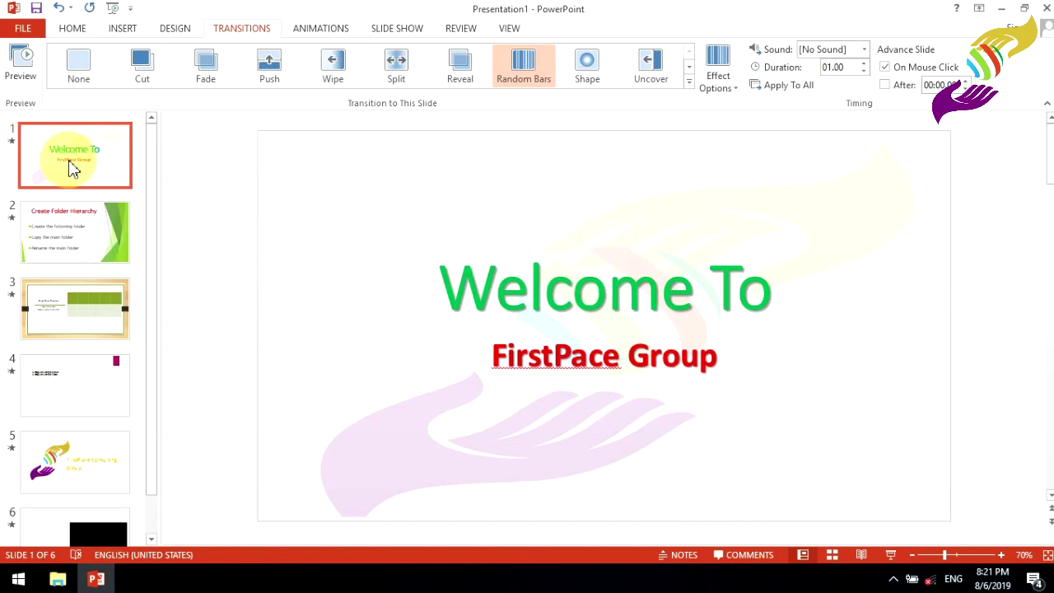
- Step through slides 3, 4, 5 and 6 to check each transition, then return to slide 1
left_click(78, 239)
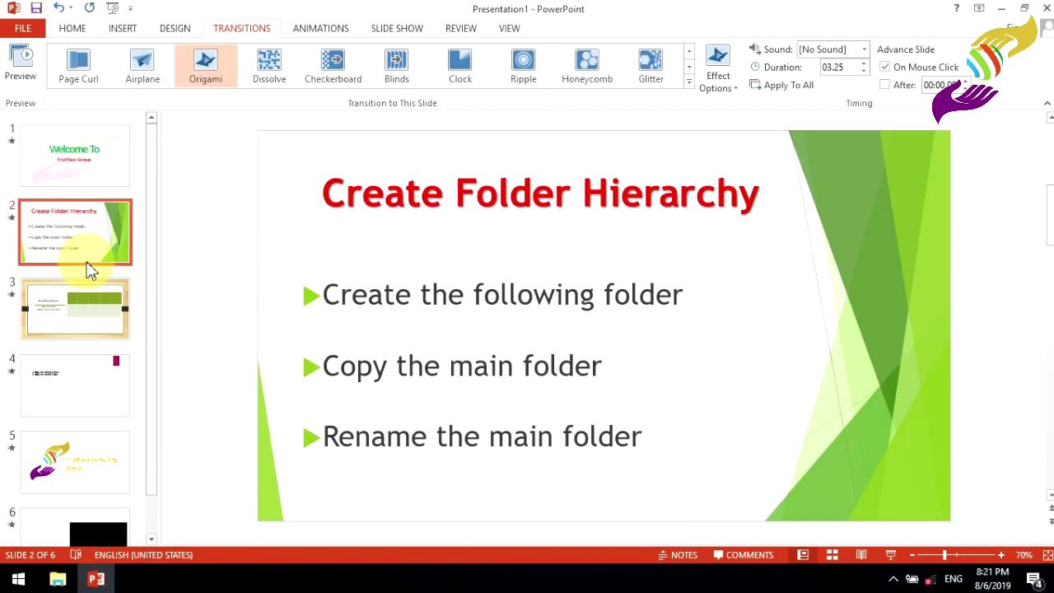
left_click(91, 316)
left_click(77, 387)
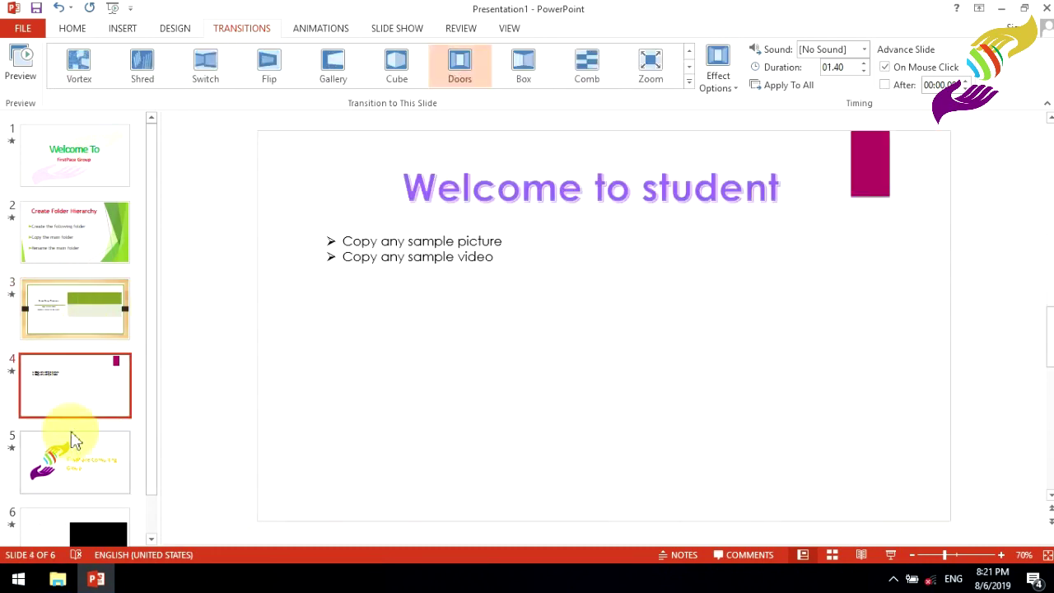
left_click(73, 456)
scroll(71, 461, "down", 1)
left_click(58, 483)
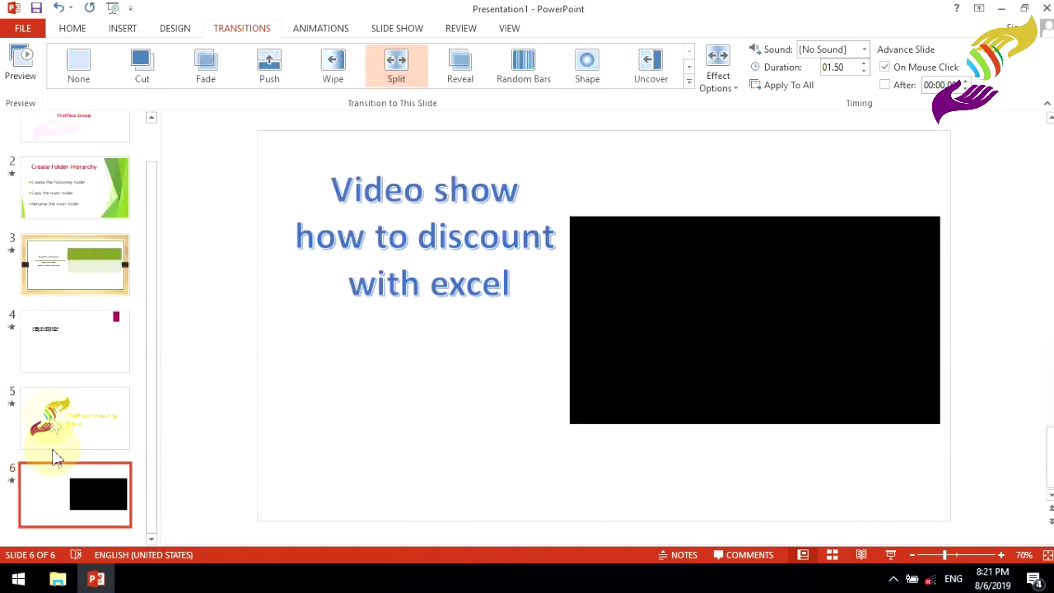
scroll(70, 247, "up", 1)
left_click(81, 163)
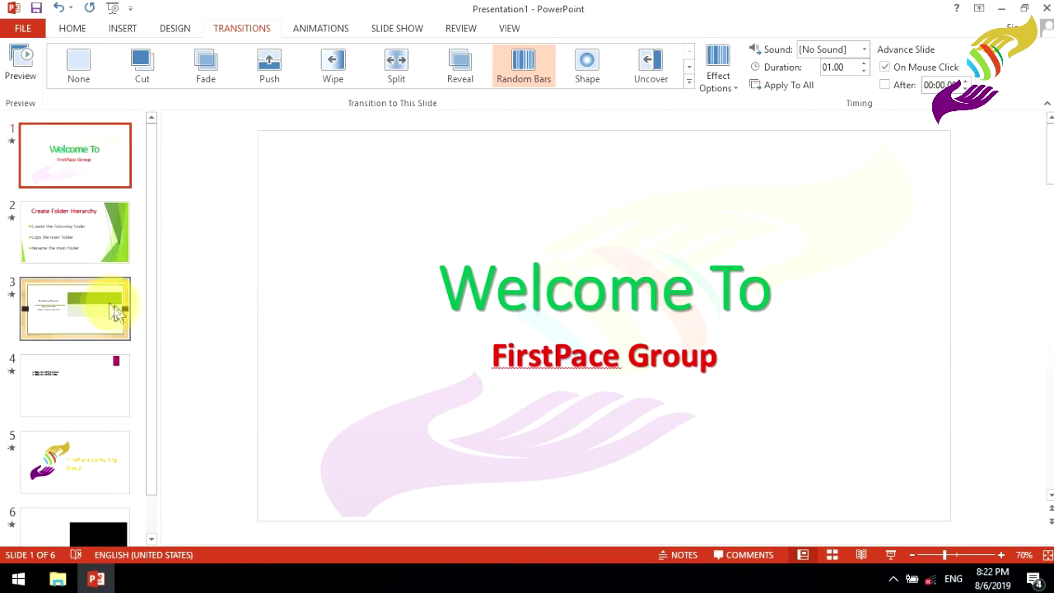
scroll(153, 292, "down", 1)
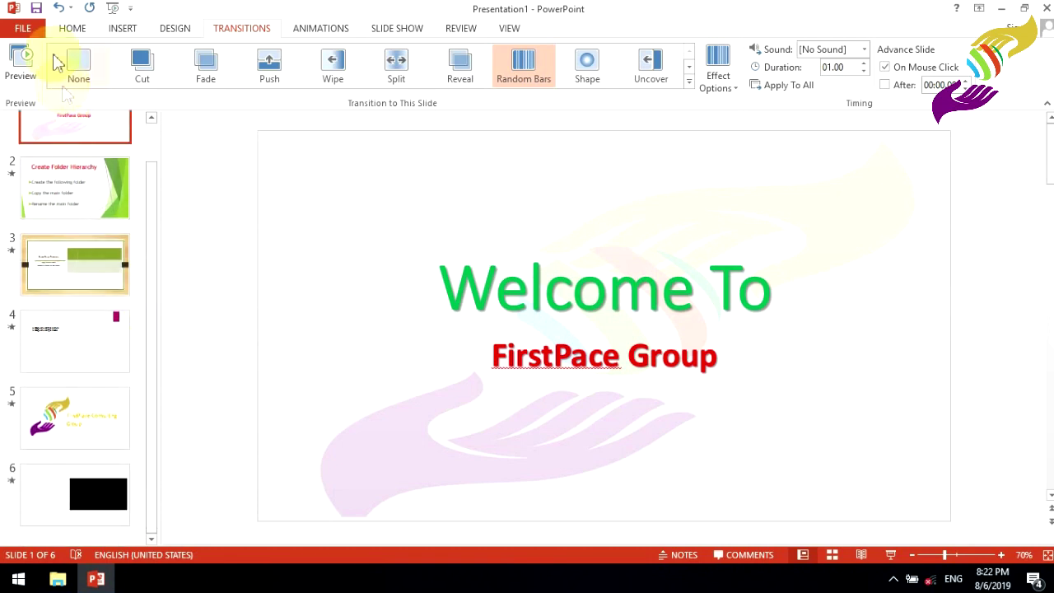
left_click(72, 30)
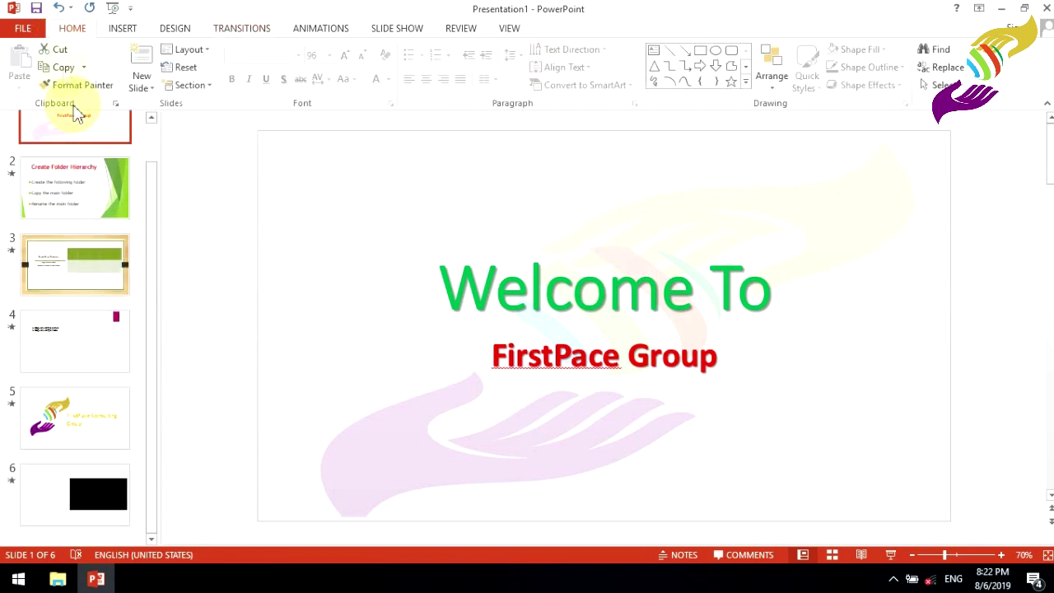
- Insert a new blank slide and move it to the end, after the video slide
left_click(149, 88)
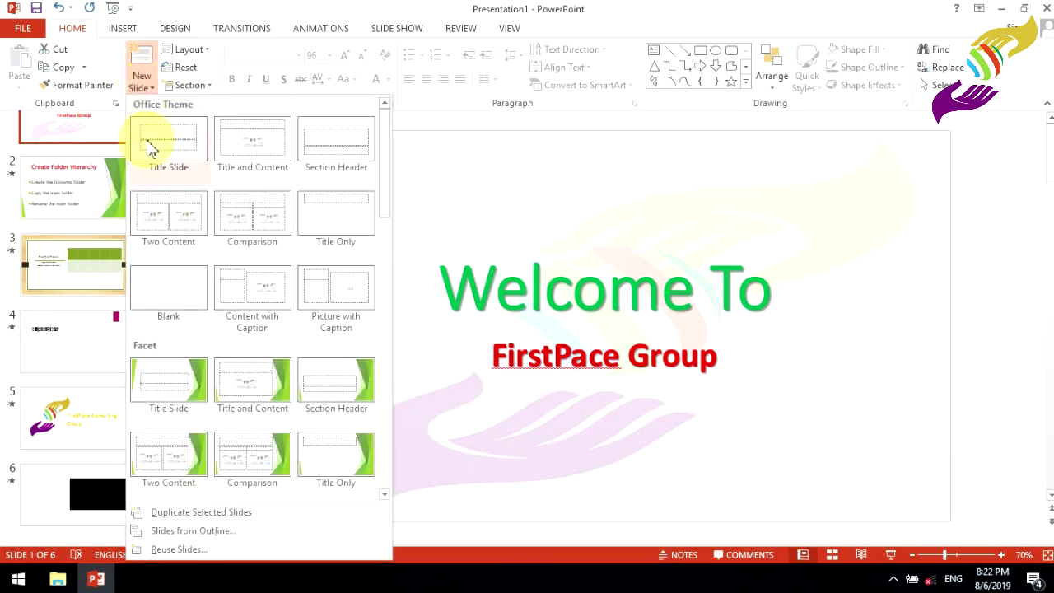
left_click(171, 295)
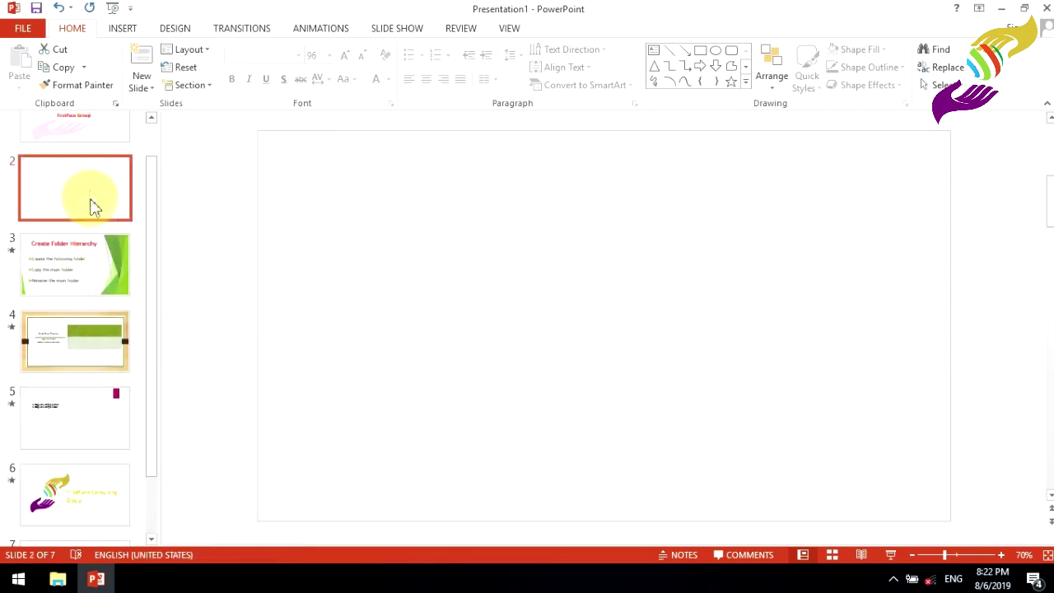
left_click_drag(80, 183, 66, 527)
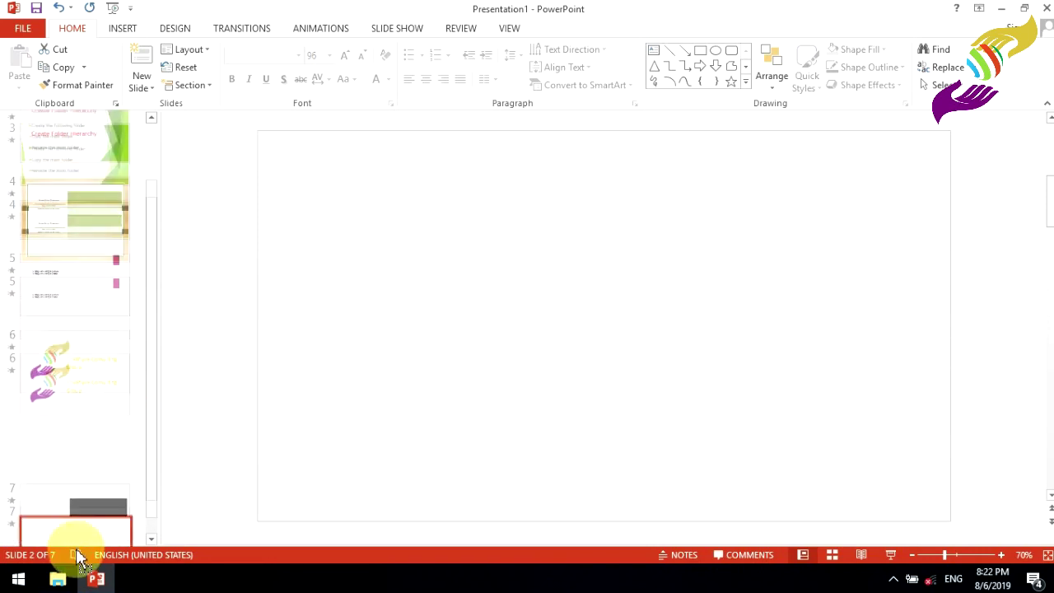
mouse_move(65, 527)
left_mouse_down()
mouse_move(95, 579)
mouse_move(90, 479)
left_mouse_up()
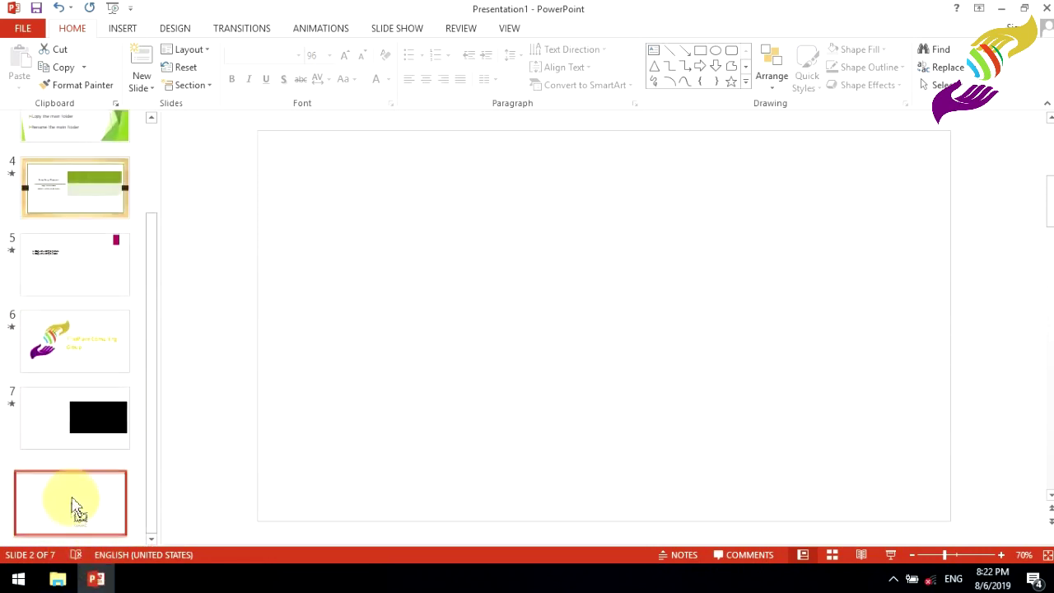
- Add a second blank slide at the end, then select blank slide 7 to work on
left_click(146, 95)
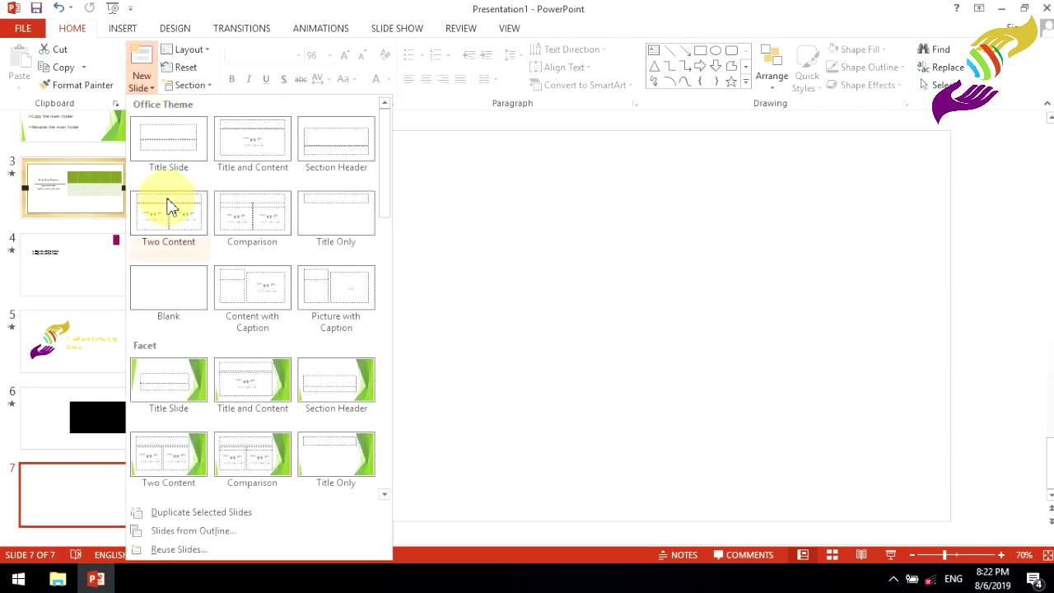
left_click(169, 289)
left_click(85, 426)
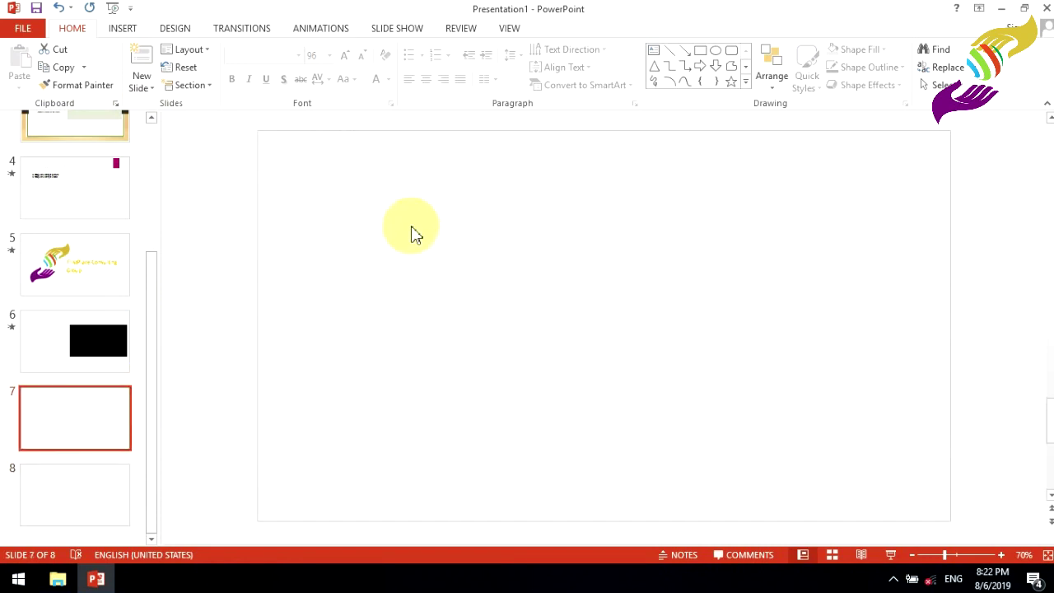
left_click(114, 471)
left_click(85, 436)
left_click(368, 237)
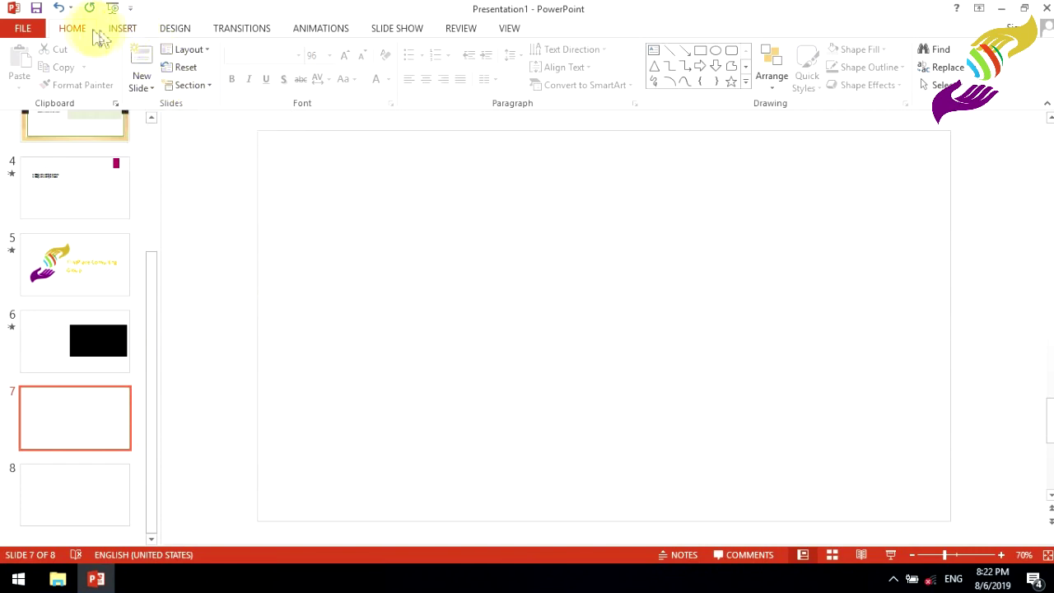
- Add a trial WordArt text box to slide 7, move it near the top, then delete it
left_click(120, 31)
left_click(633, 83)
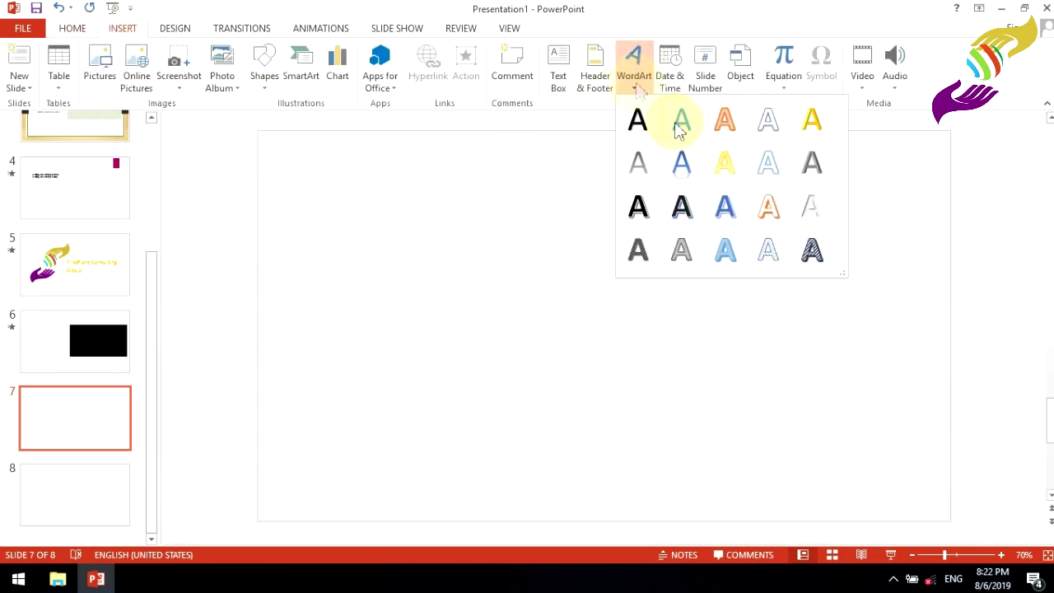
left_click(728, 205)
left_click_drag(635, 299, 616, 184)
left_click(692, 376)
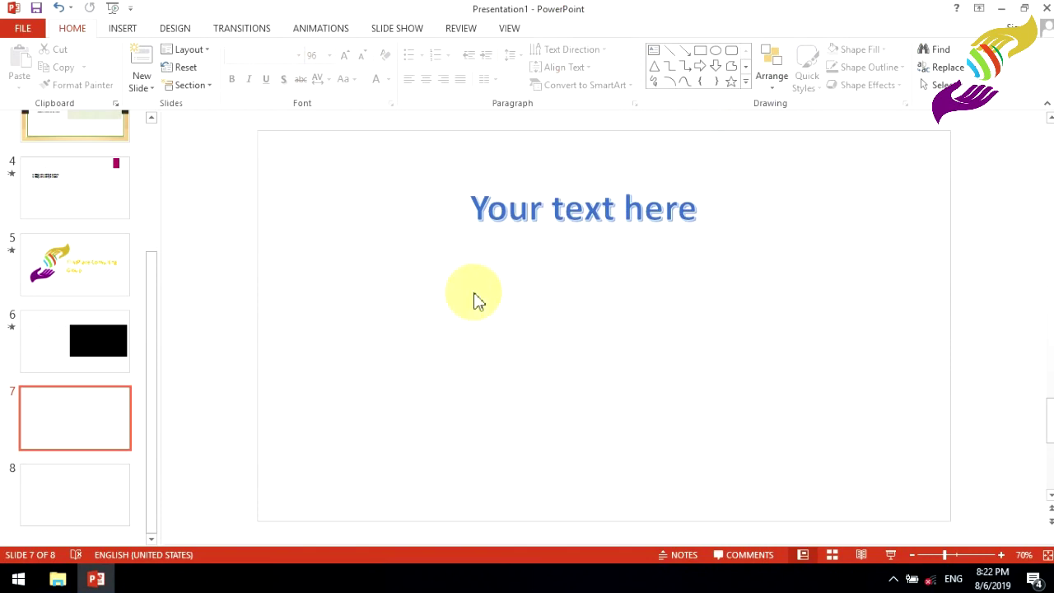
left_click(604, 202)
left_click(602, 344)
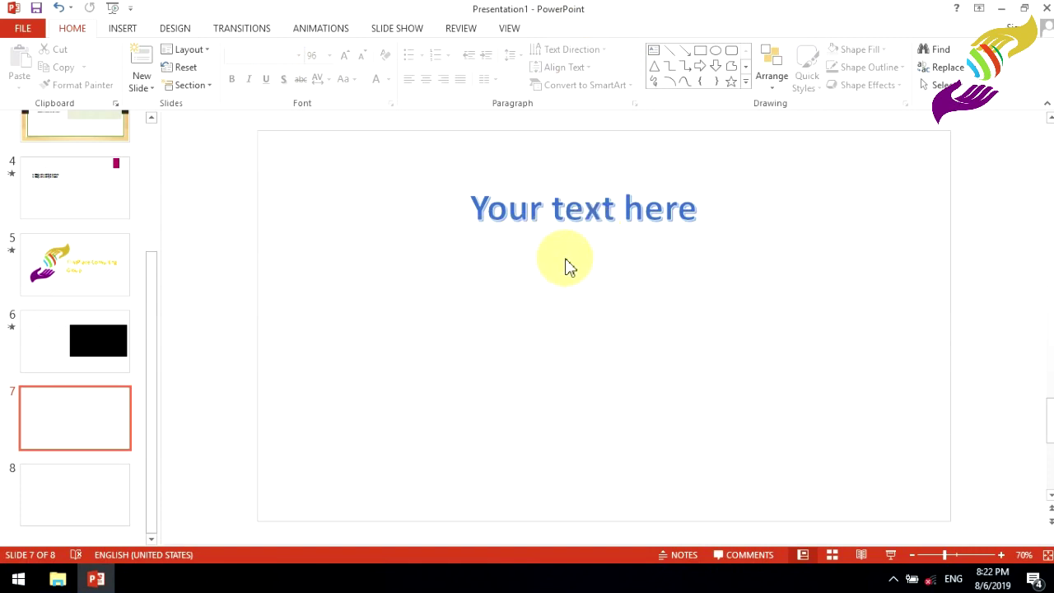
left_click(615, 208)
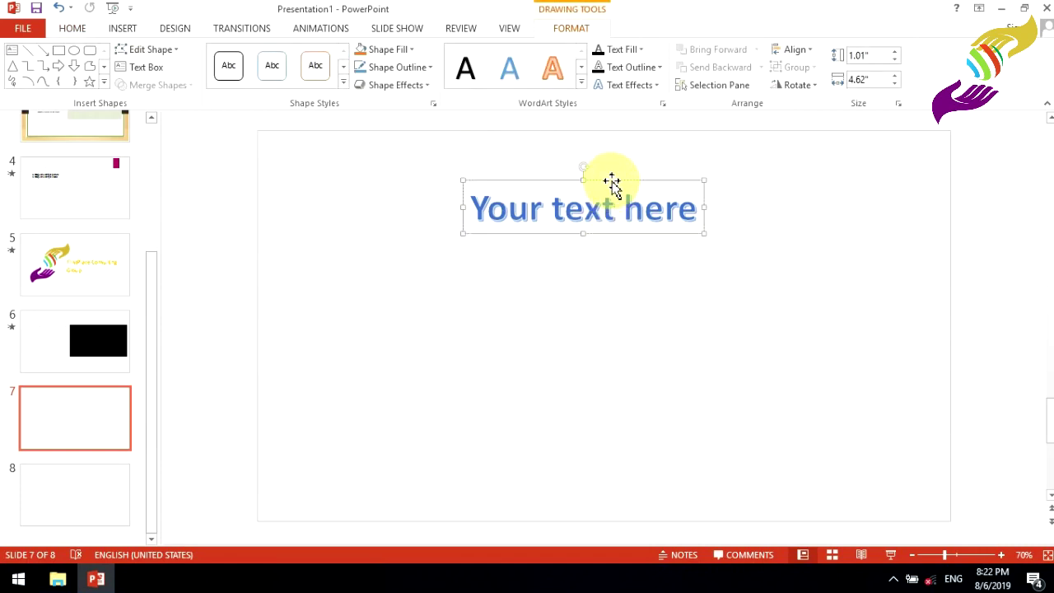
key("Delete")
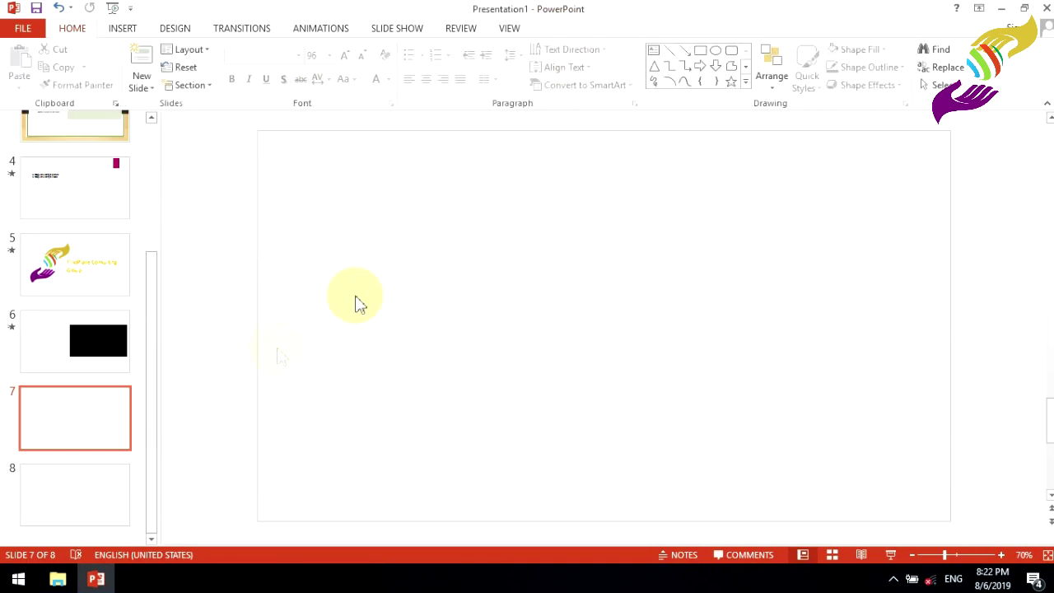
- Delete blank slides 8 and 7, leaving a six-slide deck
left_click(97, 422)
key("Delete")
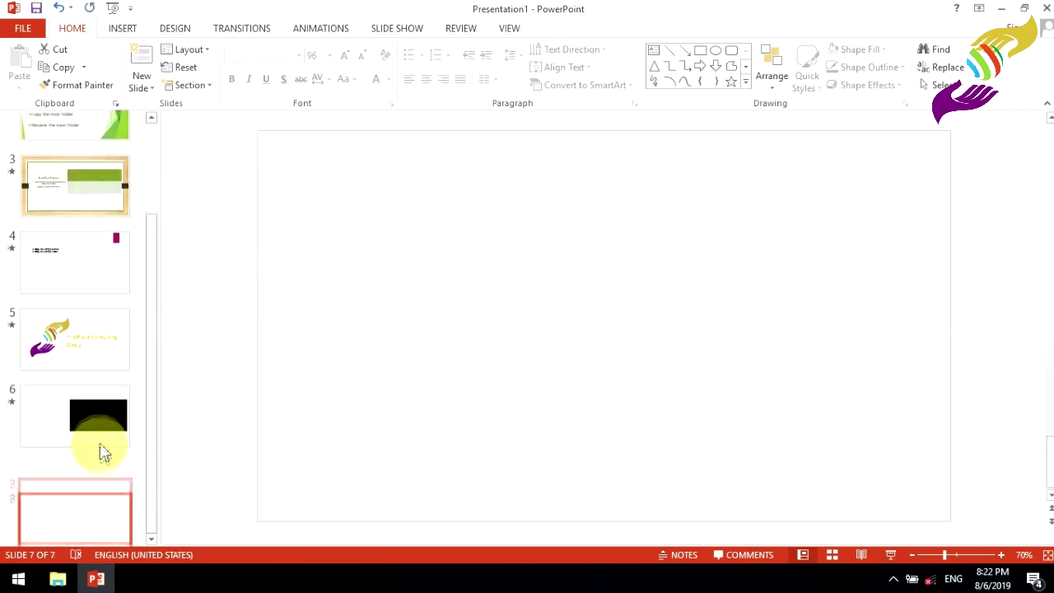
key("Delete")
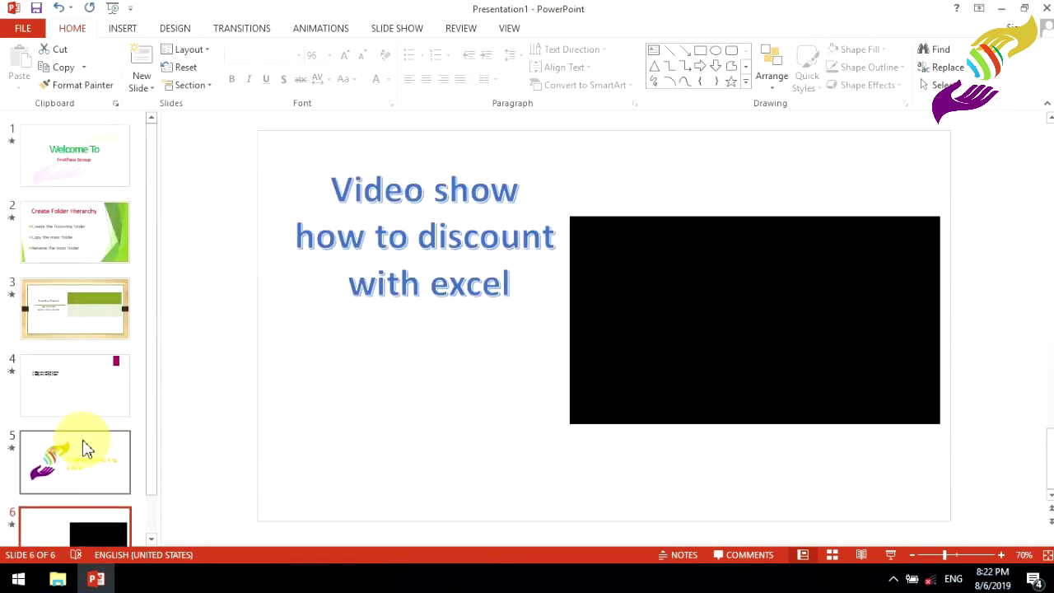
- Try Glitter on slide 5, the FirstPlace Consulting Group logo slide, then replace it with Vortex (04.00)
left_click(71, 420)
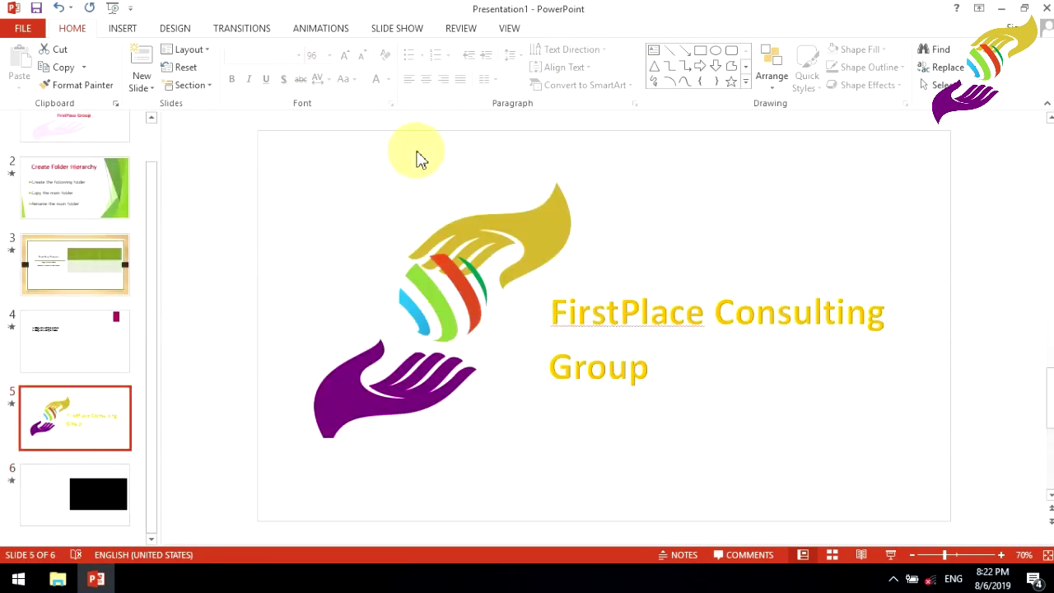
left_click(242, 31)
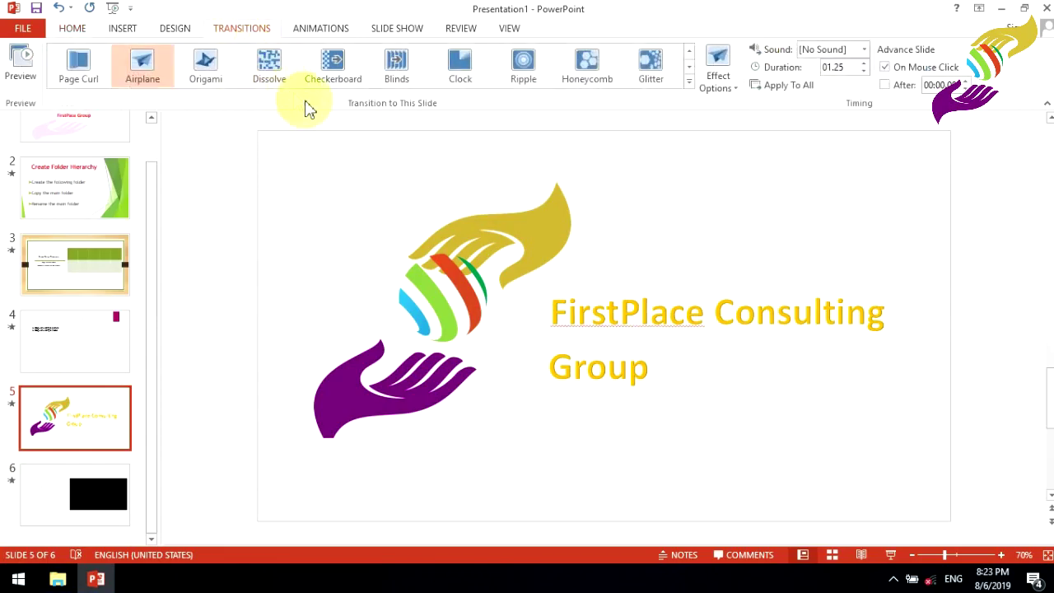
left_click(654, 68)
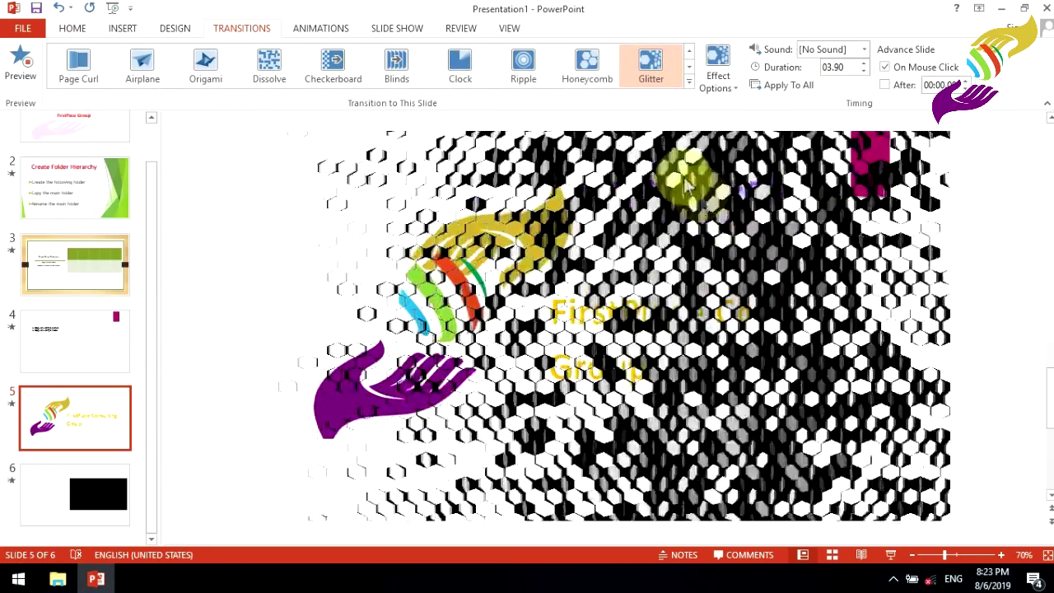
left_click(691, 83)
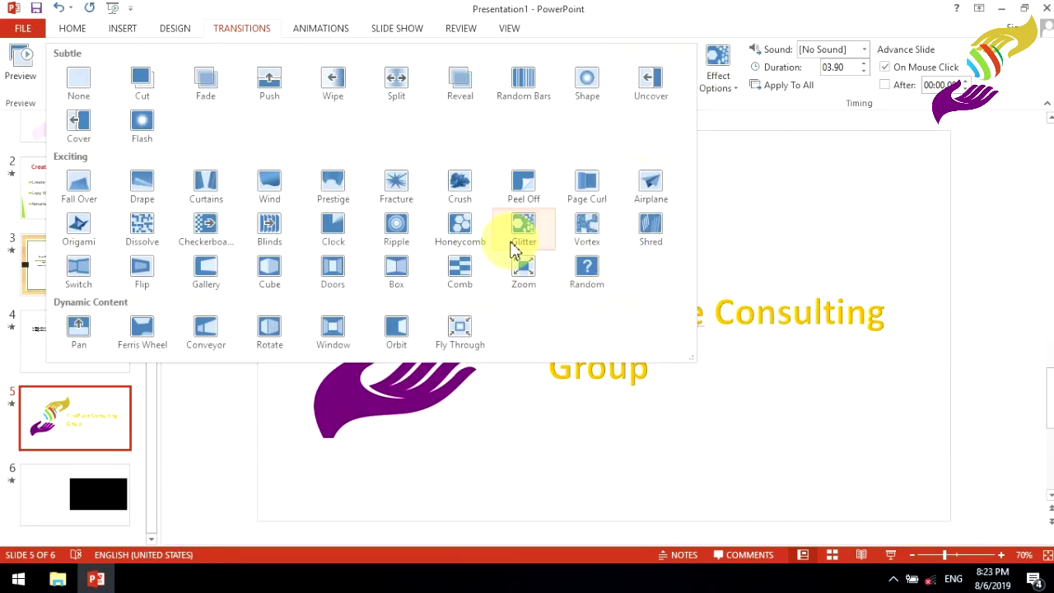
left_click(584, 224)
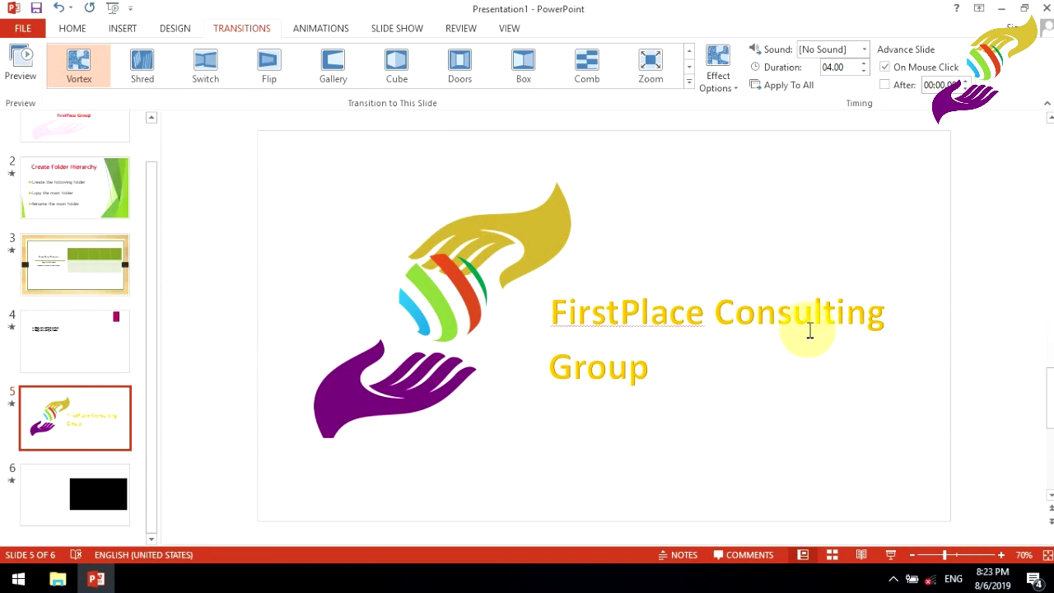
- Move to slide 6, then jump back to slide 1, the Welcome To title slide
key("Down")
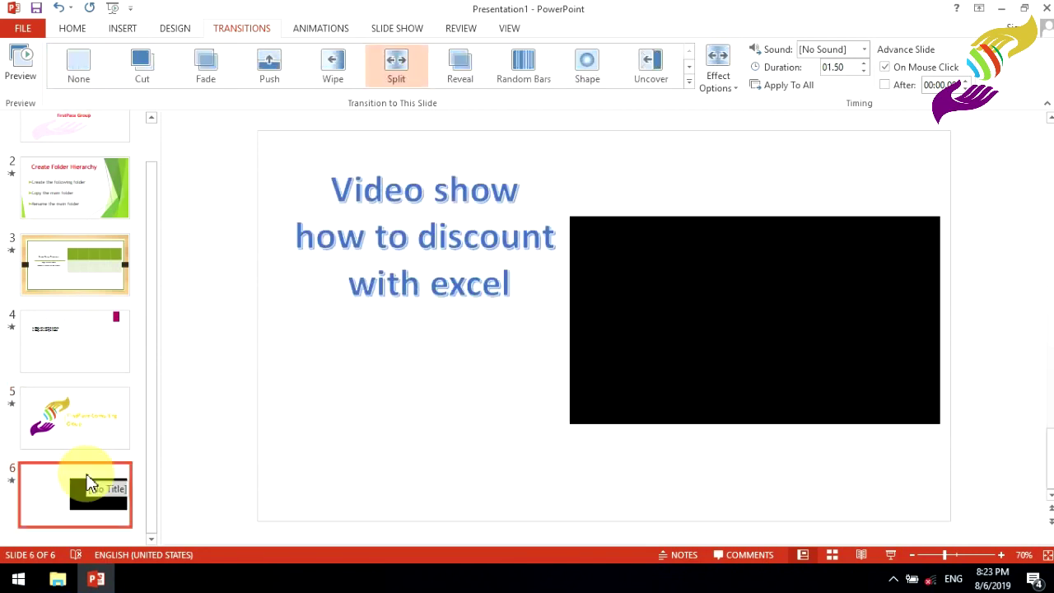
scroll(86, 473, "up", 1)
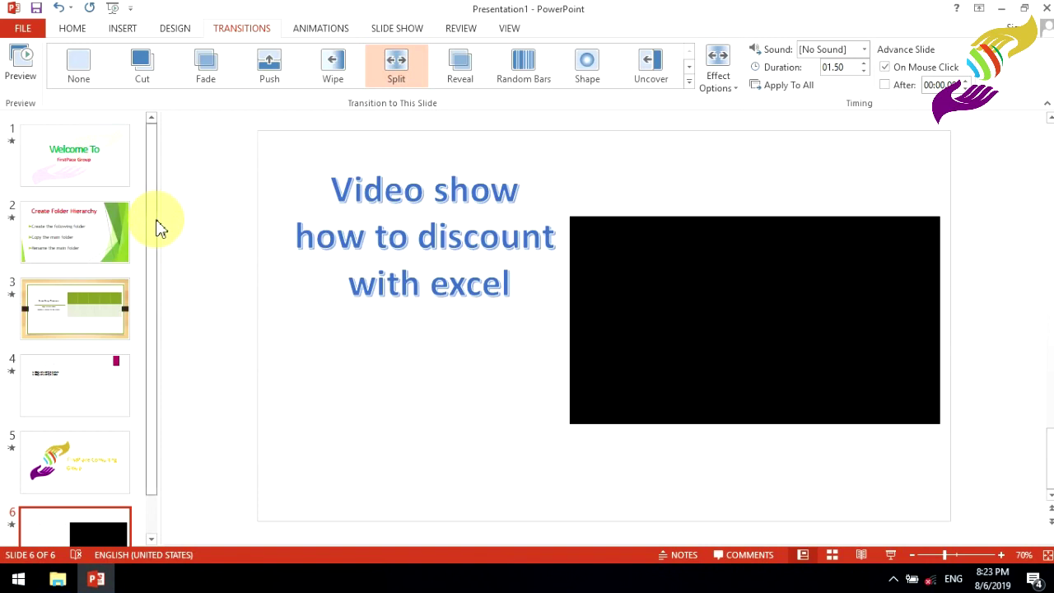
left_click(99, 160)
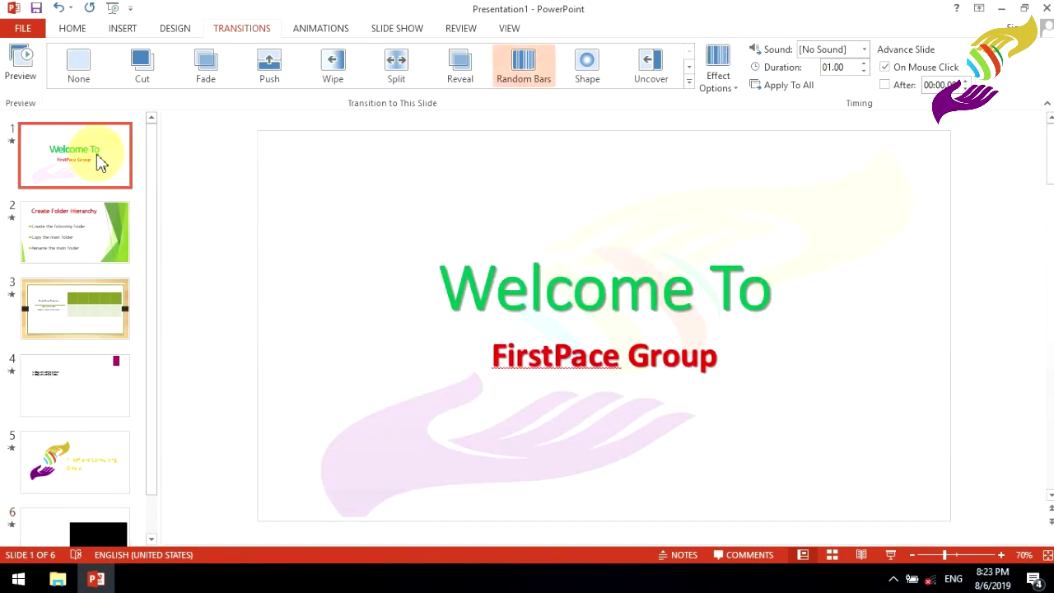